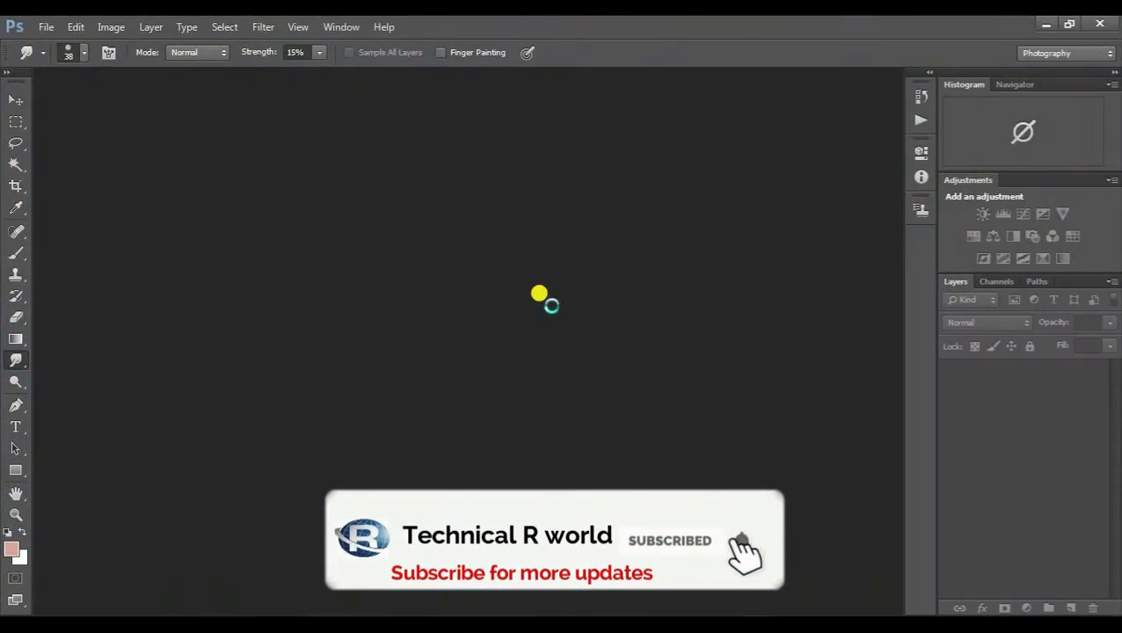
- Duplicate the photo's background onto Layer 1 and launch the Camera Raw Filter
{"action": "left_click_drag", "start_coordinate": [180, 77], "coordinate": [308, 81]}
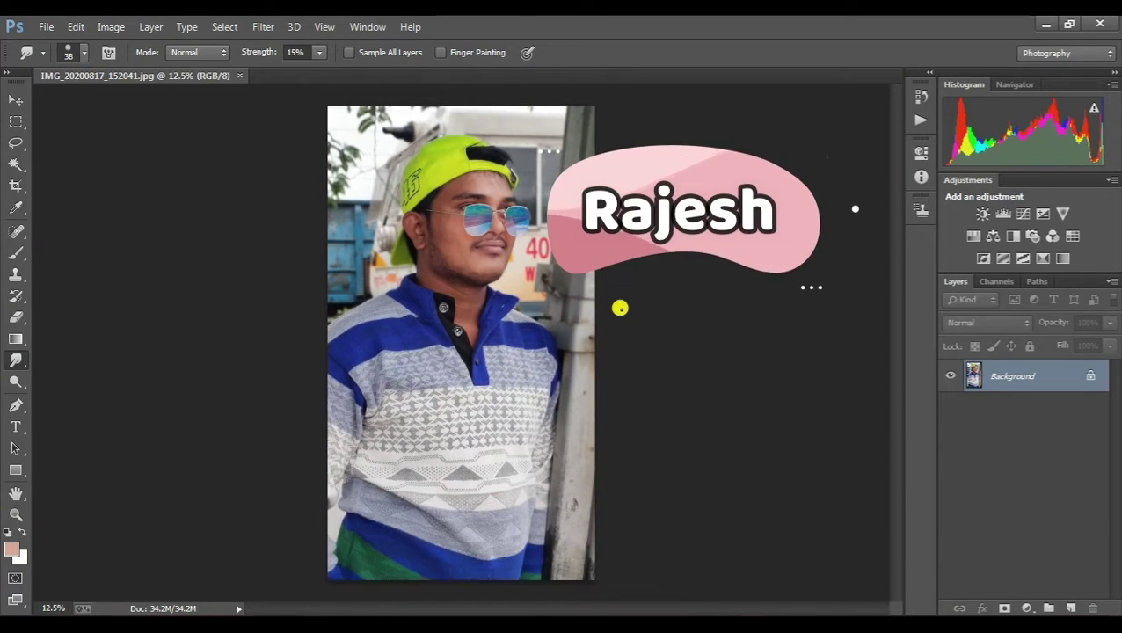
{"action": "key", "text": "ctrl+j"}
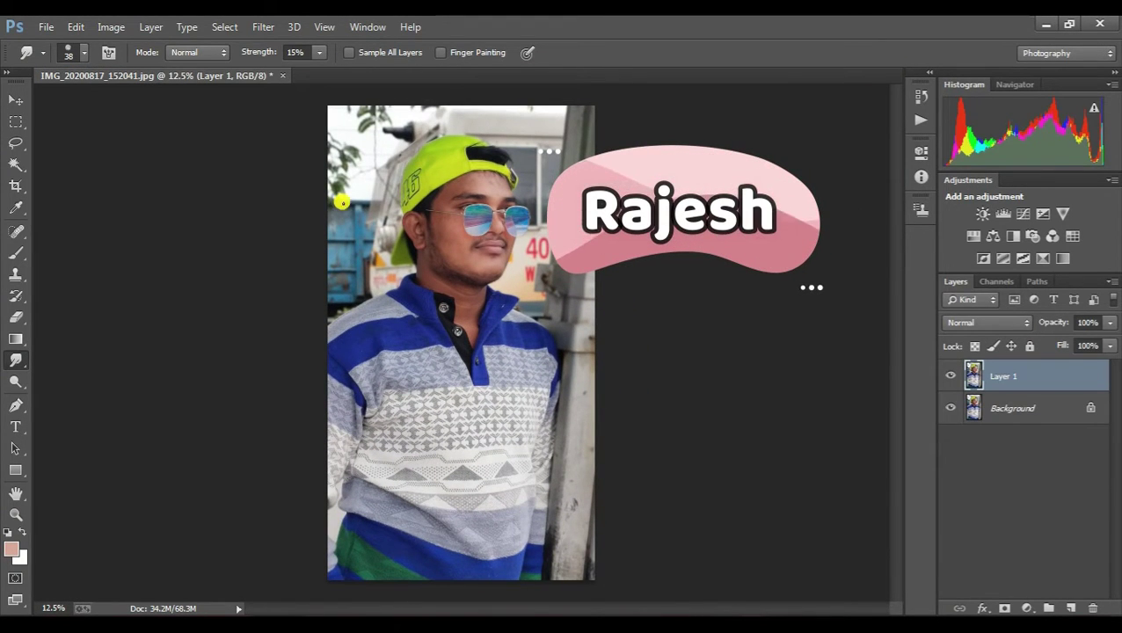
{"action": "left_click", "coordinate": [263, 26]}
{"action": "left_click", "coordinate": [292, 126]}
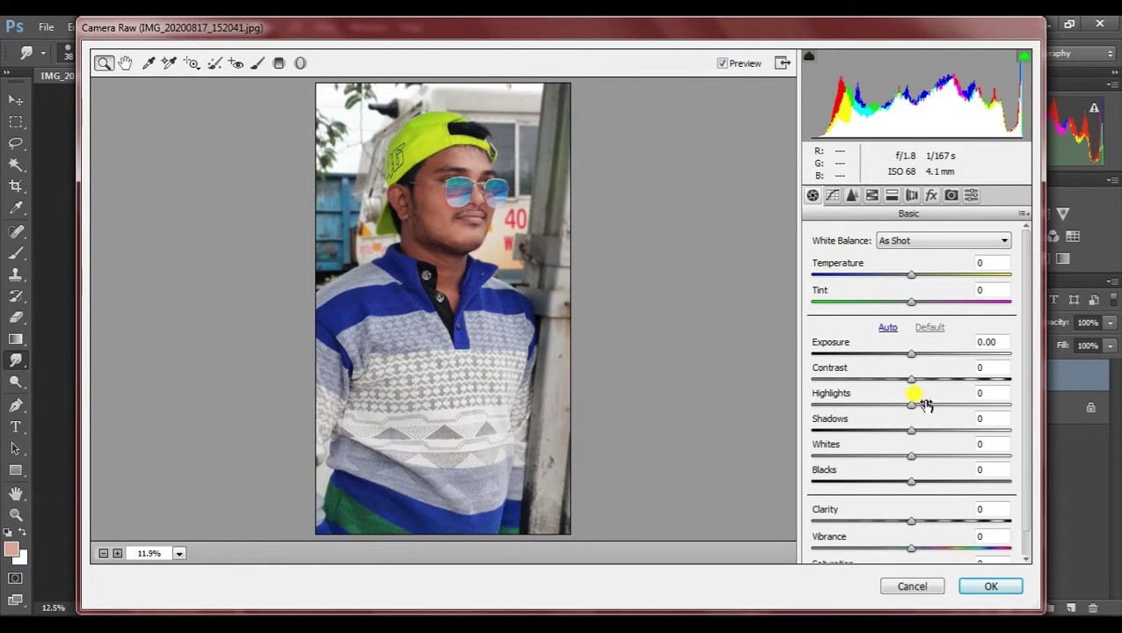
- Grade Layer 1 with Exposure +0.15, Contrast -6, Clarity +19 and Vibrance +7, then apply
{"action": "mouse_move", "coordinate": [911, 359]}
{"action": "left_mouse_down"}
{"action": "mouse_move", "coordinate": [915, 405]}
{"action": "mouse_move", "coordinate": [956, 446]}
{"action": "mouse_move", "coordinate": [912, 449]}
{"action": "mouse_move", "coordinate": [923, 487]}
{"action": "mouse_move", "coordinate": [901, 518]}
{"action": "mouse_move", "coordinate": [959, 527]}
{"action": "mouse_move", "coordinate": [930, 527]}
{"action": "left_mouse_up"}
{"action": "scroll", "coordinate": [930, 527], "scroll_direction": "down", "scroll_amount": 1}
{"action": "left_click", "coordinate": [914, 521]}
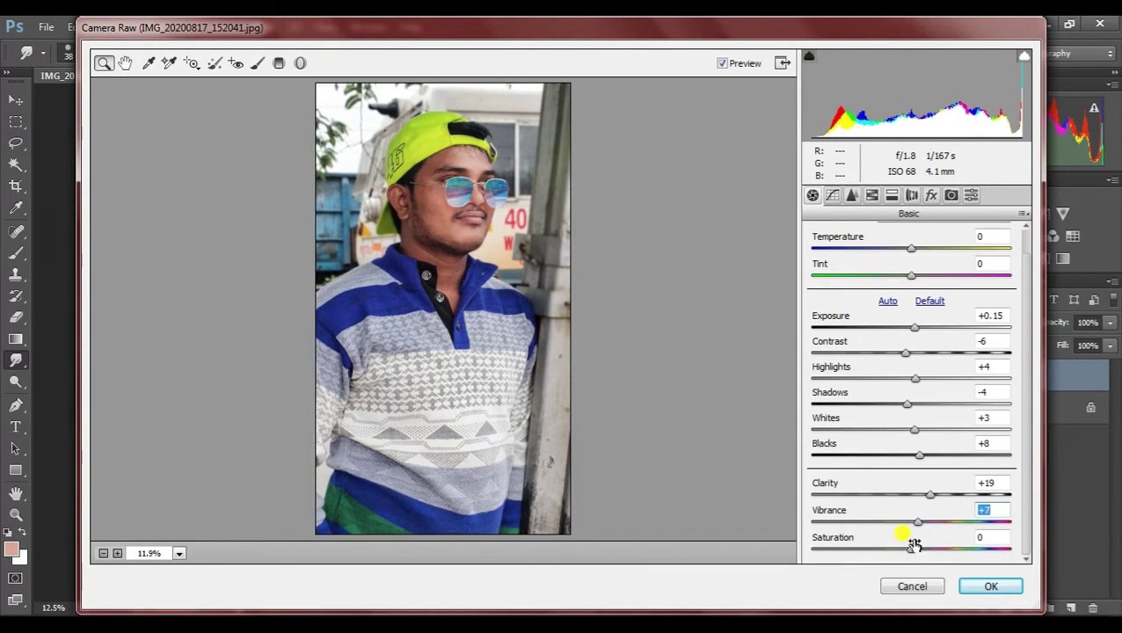
{"action": "left_click", "coordinate": [911, 547]}
{"action": "left_click", "coordinate": [986, 585]}
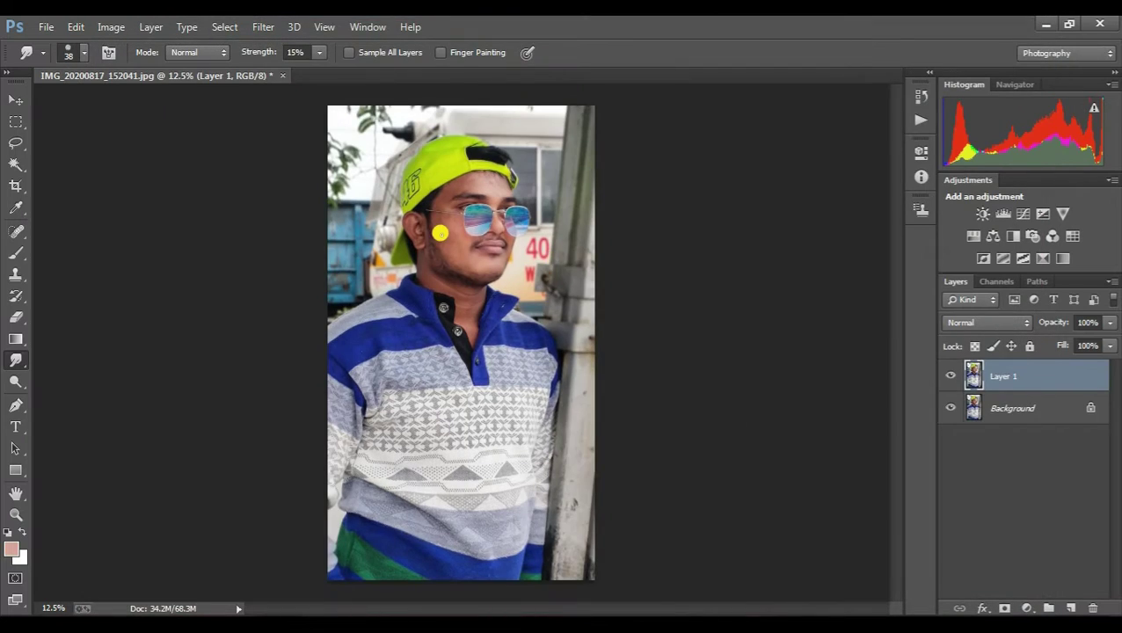
- Select the Spot Healing Brush and heal a blemish on the cheek
{"action": "scroll", "coordinate": [440, 233], "scroll_direction": "up", "scroll_amount": 1}
{"action": "scroll", "coordinate": [428, 204], "scroll_direction": "up", "scroll_amount": 1}
{"action": "scroll", "coordinate": [476, 201], "scroll_direction": "up", "scroll_amount": 2}
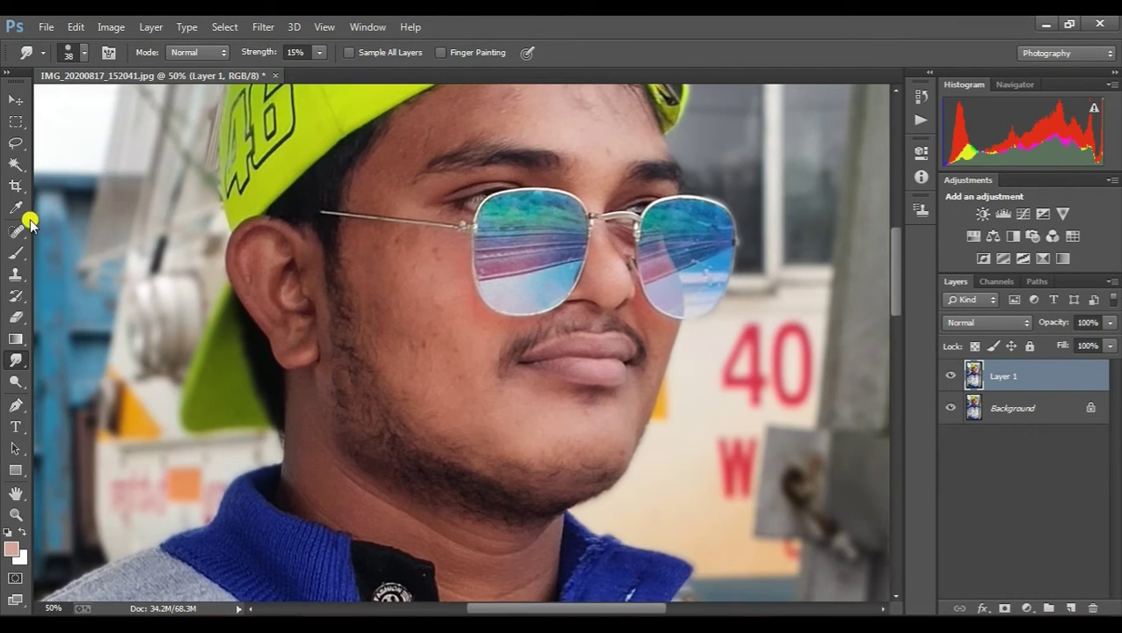
{"action": "left_click", "coordinate": [25, 229]}
{"action": "scroll", "coordinate": [391, 256], "scroll_direction": "up", "scroll_amount": 1}
{"action": "scroll", "coordinate": [391, 256], "scroll_direction": "up", "scroll_amount": 1}
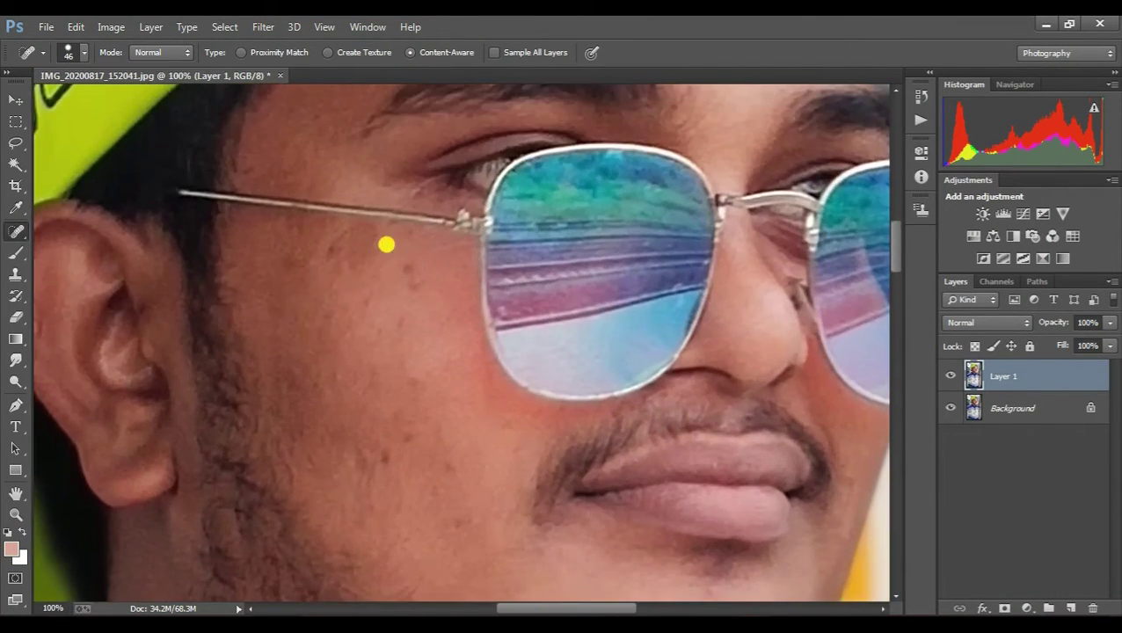
{"action": "scroll", "coordinate": [387, 256], "scroll_direction": "up", "scroll_amount": 1}
{"action": "scroll", "coordinate": [384, 257], "scroll_direction": "down", "scroll_amount": 1}
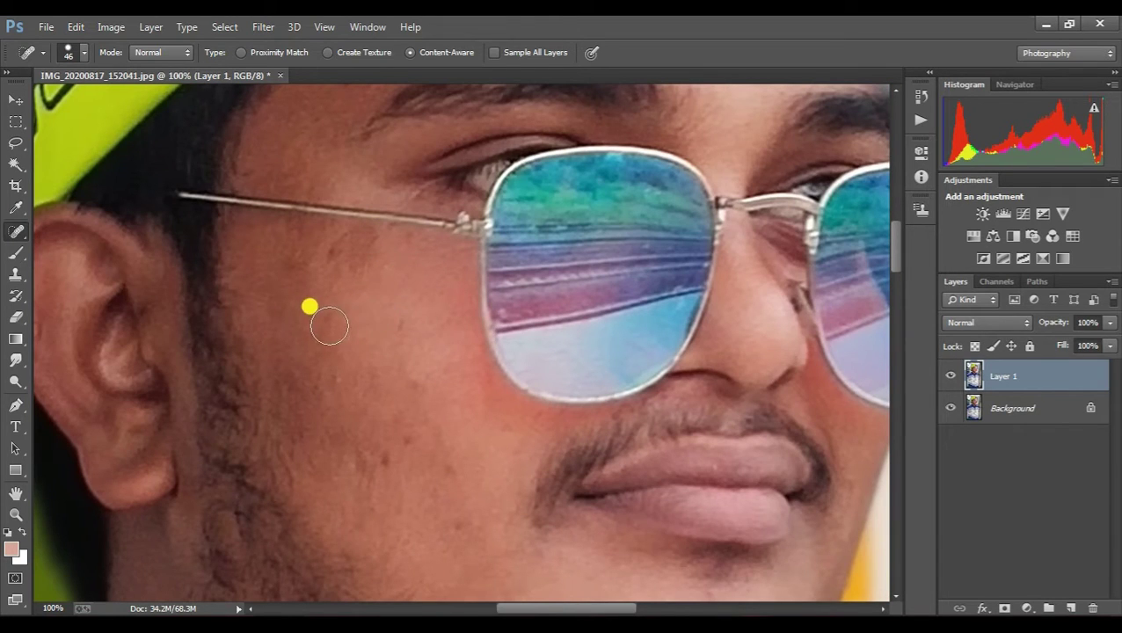
{"action": "scroll", "coordinate": [413, 351], "scroll_direction": "down", "scroll_amount": 3}
{"action": "left_click", "coordinate": [387, 348]}
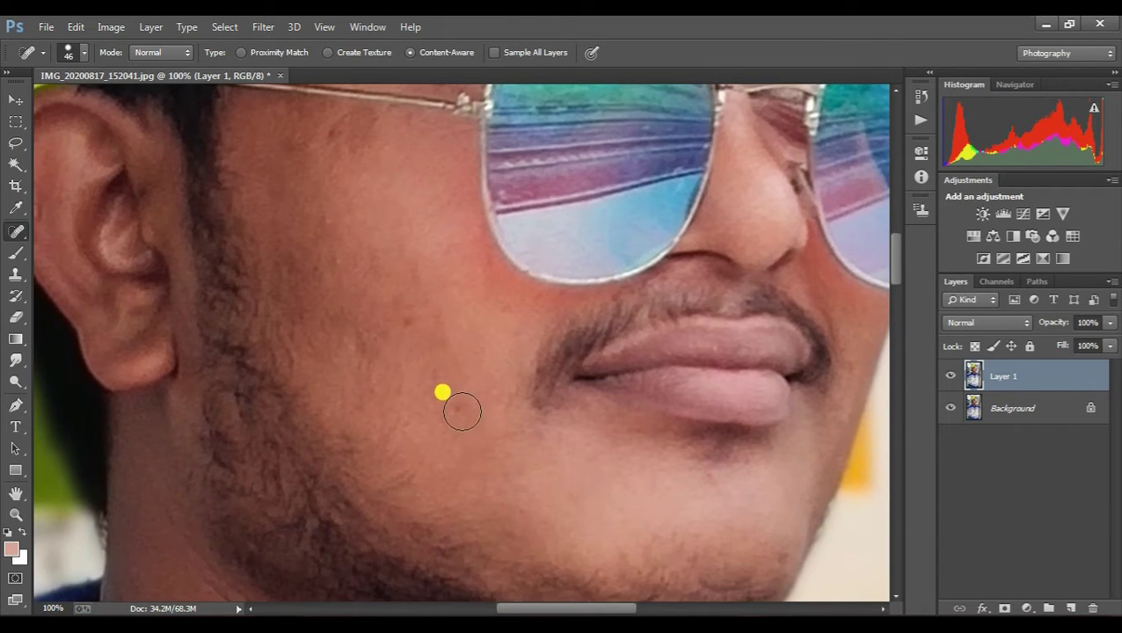
- Reduce the healing brush size to 24 px
{"action": "scroll", "coordinate": [461, 404], "scroll_direction": "down", "scroll_amount": 6}
{"action": "scroll", "coordinate": [548, 371], "scroll_direction": "down", "scroll_amount": 2}
{"action": "scroll", "coordinate": [615, 387], "scroll_direction": "up", "scroll_amount": 1}
{"action": "right_click", "coordinate": [644, 400]}
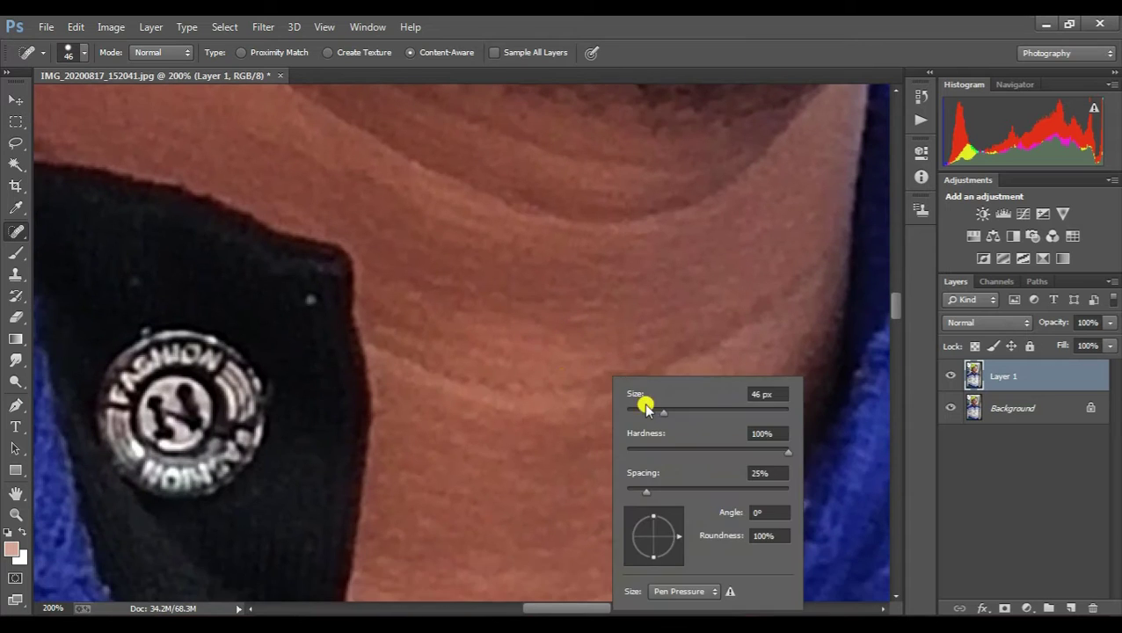
{"action": "key", "text": "Return"}
- Heal the spots, rough patch and streaks of texture on the neck
{"action": "left_click_drag", "start_coordinate": [761, 311], "coordinate": [676, 358]}
{"action": "left_click", "coordinate": [567, 401]}
{"action": "left_click", "coordinate": [383, 366]}
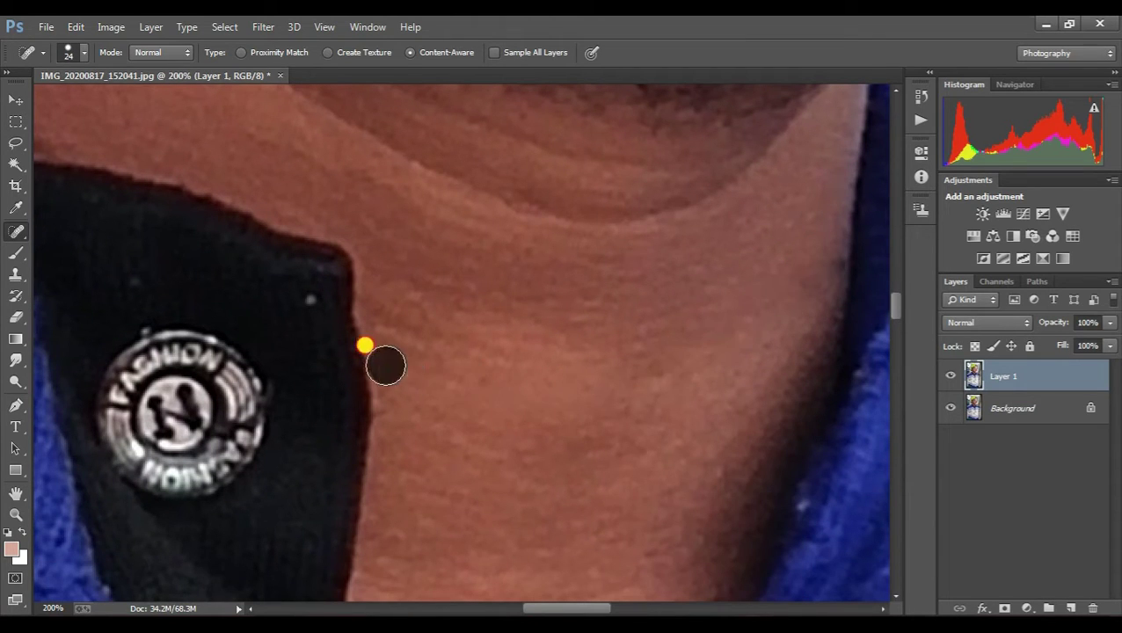
{"action": "scroll", "coordinate": [501, 363], "scroll_direction": "up", "scroll_amount": 3}
{"action": "left_click_drag", "start_coordinate": [509, 360], "coordinate": [606, 376]}
{"action": "left_click", "coordinate": [719, 344]}
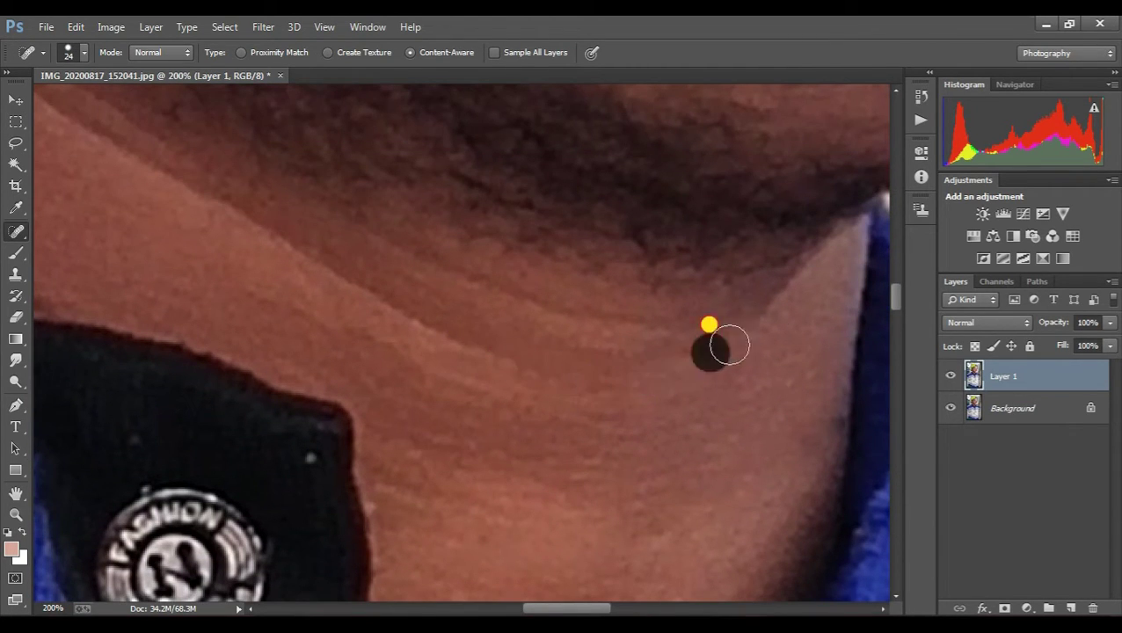
{"action": "mouse_move", "coordinate": [362, 287]}
{"action": "left_mouse_down"}
{"action": "mouse_move", "coordinate": [467, 340]}
{"action": "mouse_move", "coordinate": [464, 351]}
{"action": "left_mouse_up"}
{"action": "left_click_drag", "start_coordinate": [400, 255], "coordinate": [555, 318]}
- Heal the uneven skin below the beard
{"action": "scroll", "coordinate": [563, 457], "scroll_direction": "up", "scroll_amount": 3}
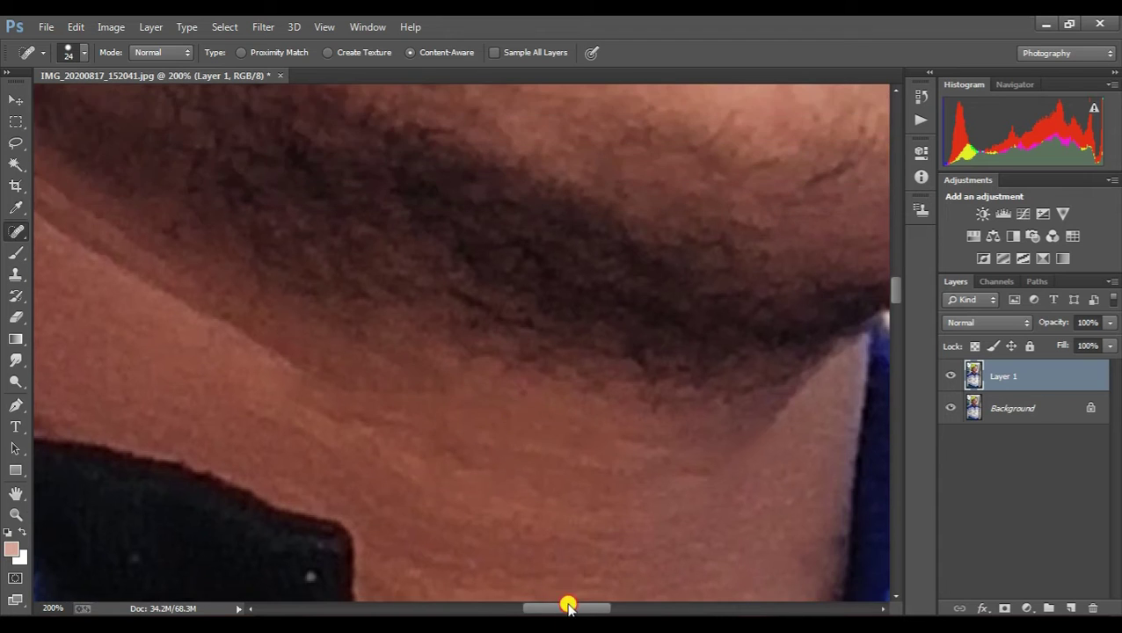
{"action": "left_click_drag", "start_coordinate": [566, 601], "coordinate": [530, 602]}
{"action": "left_click_drag", "start_coordinate": [308, 221], "coordinate": [329, 258]}
{"action": "left_click_drag", "start_coordinate": [415, 323], "coordinate": [519, 386]}
{"action": "left_click_drag", "start_coordinate": [119, 237], "coordinate": [321, 451]}
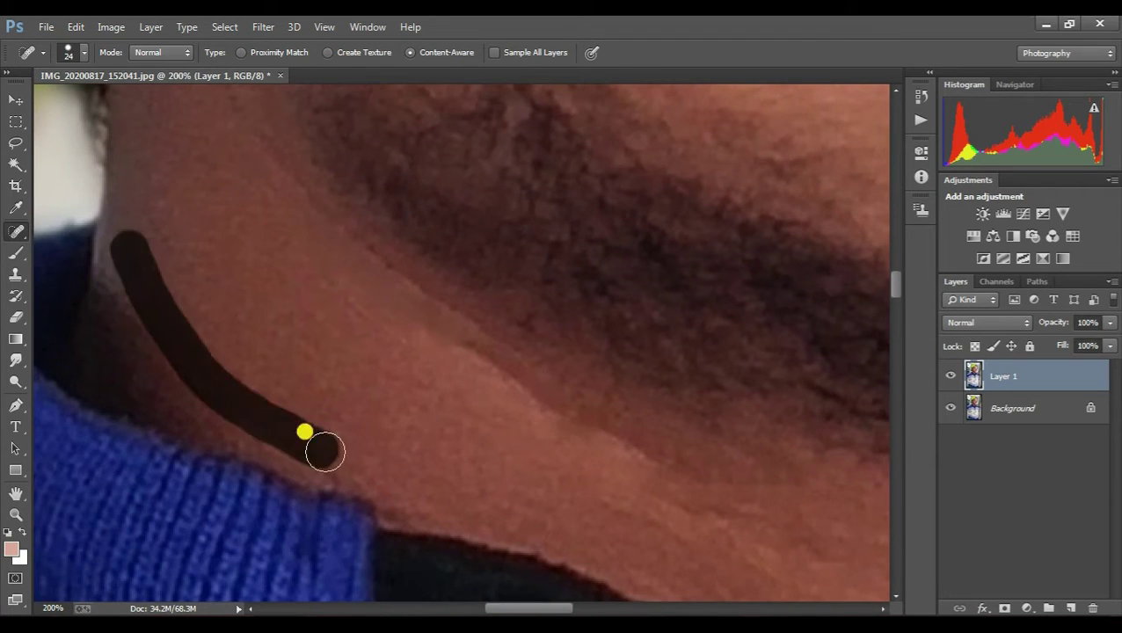
{"action": "scroll", "coordinate": [321, 451], "scroll_direction": "up", "scroll_amount": 2}
{"action": "mouse_move", "coordinate": [226, 189]}
{"action": "left_mouse_down"}
{"action": "mouse_move", "coordinate": [283, 282]}
{"action": "mouse_move", "coordinate": [468, 343]}
{"action": "left_mouse_up"}
- Zoom out to view the whole face, then zoom in on the forehead
{"action": "key", "text": "ctrl+minus"}
{"action": "key", "text": "ctrl+minus"}
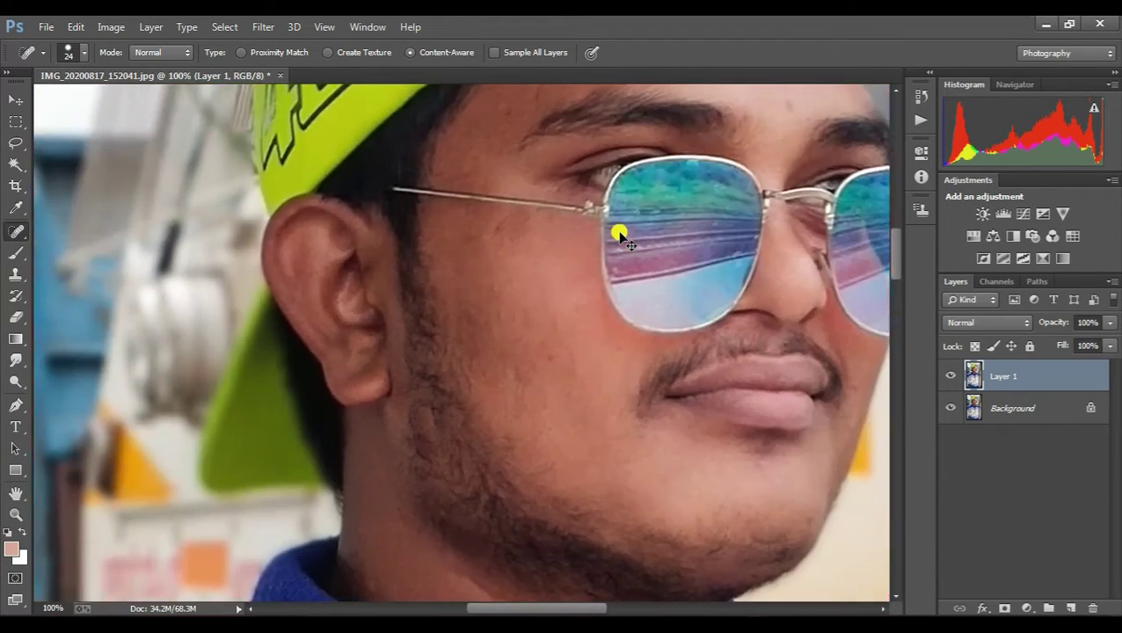
{"action": "scroll", "coordinate": [541, 358], "scroll_direction": "up", "scroll_amount": 3}
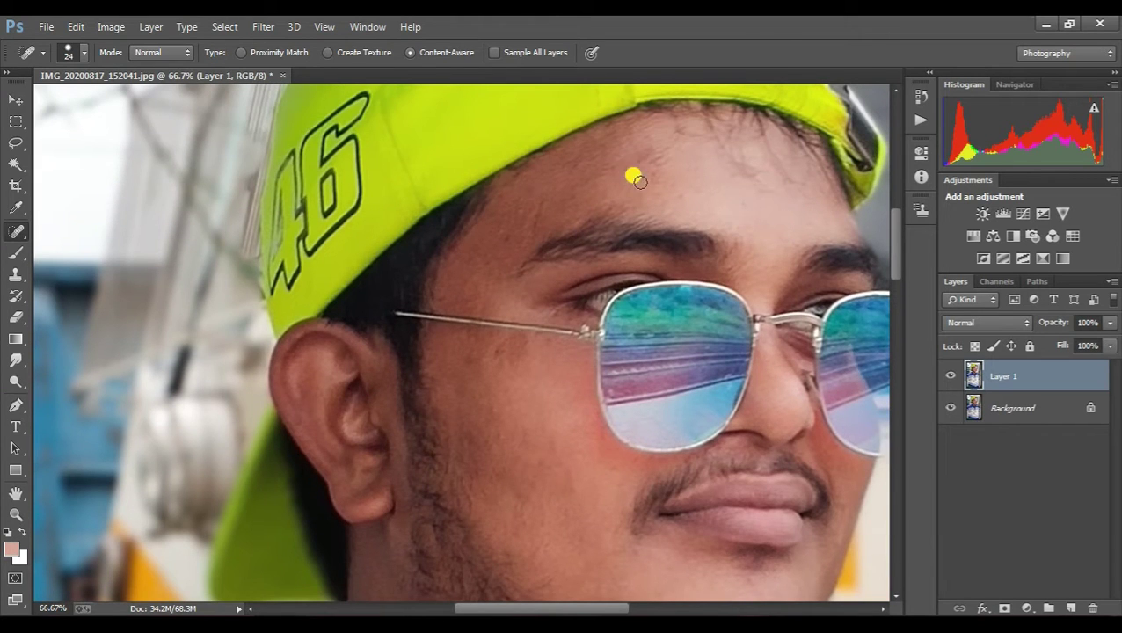
{"action": "scroll", "coordinate": [556, 583], "scroll_direction": "right", "scroll_amount": 3}
{"action": "scroll", "coordinate": [292, 238], "scroll_direction": "up", "scroll_amount": 2}
{"action": "key", "text": "ctrl+plus"}
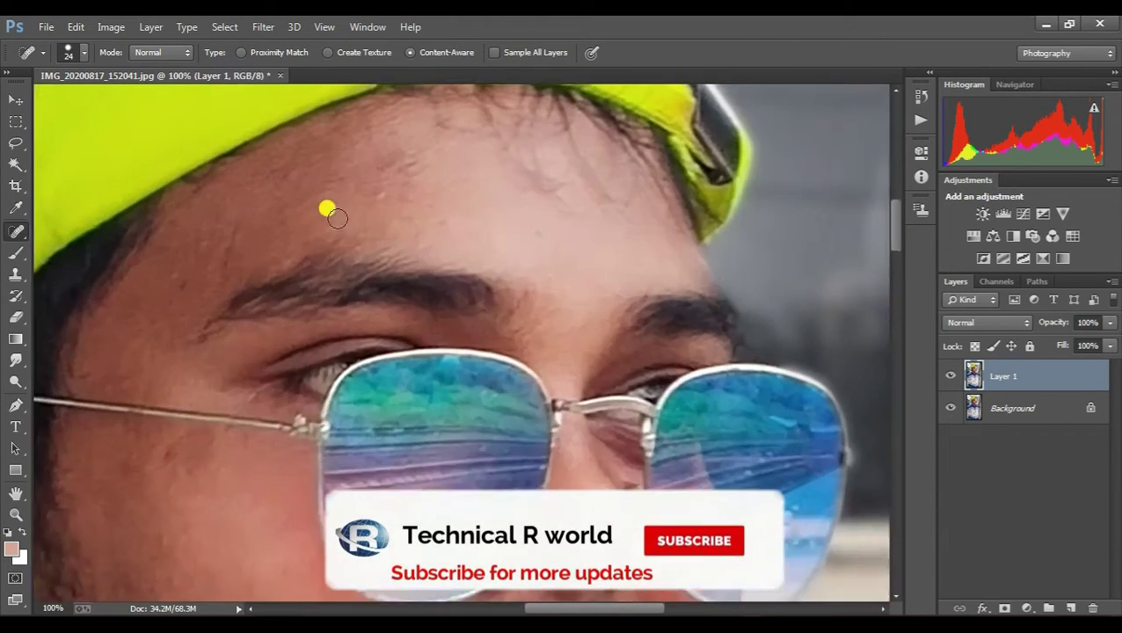
{"action": "scroll", "coordinate": [358, 295], "scroll_direction": "down", "scroll_amount": 2}
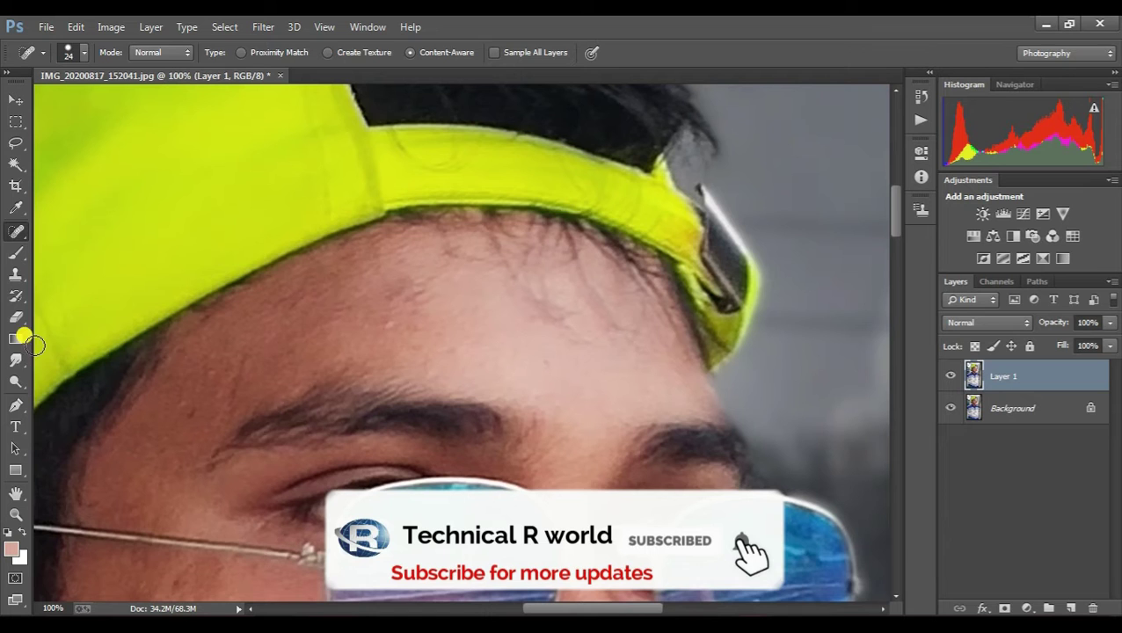
- Select the Smudge tool and adjust its brush preset settings
{"action": "left_click", "coordinate": [15, 360]}
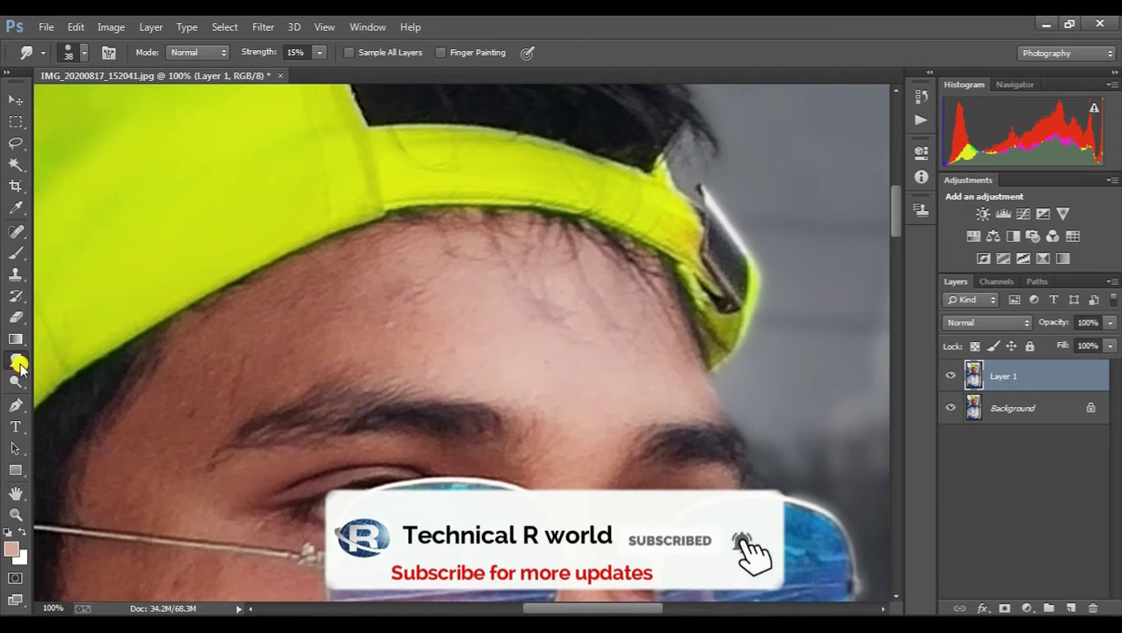
{"action": "right_click", "coordinate": [365, 274]}
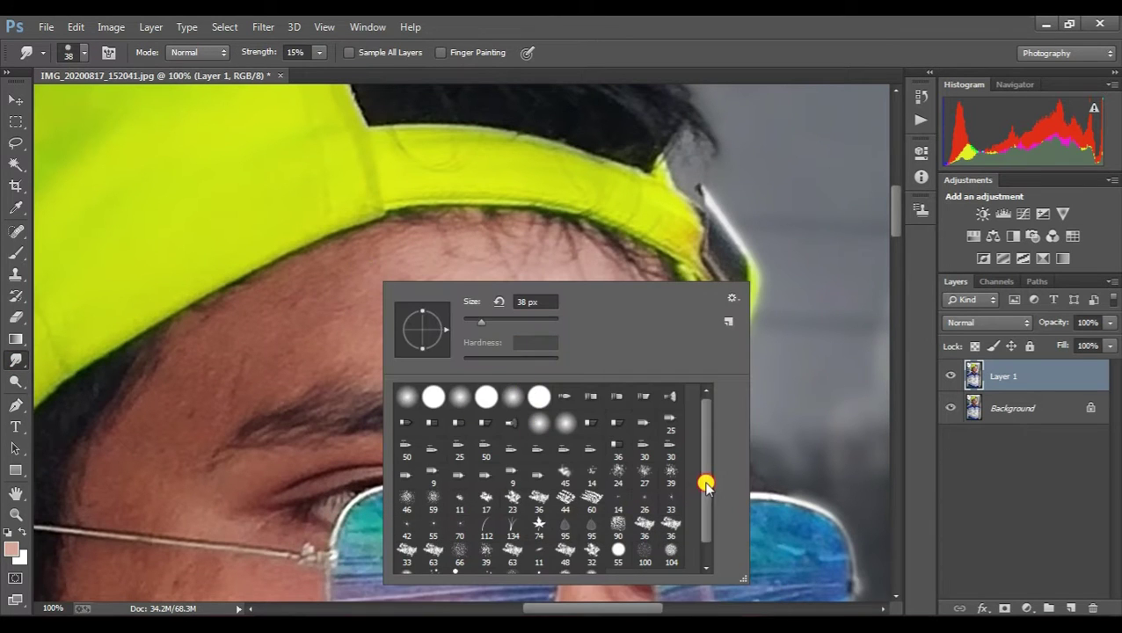
{"action": "left_click_drag", "start_coordinate": [706, 484], "coordinate": [706, 505]}
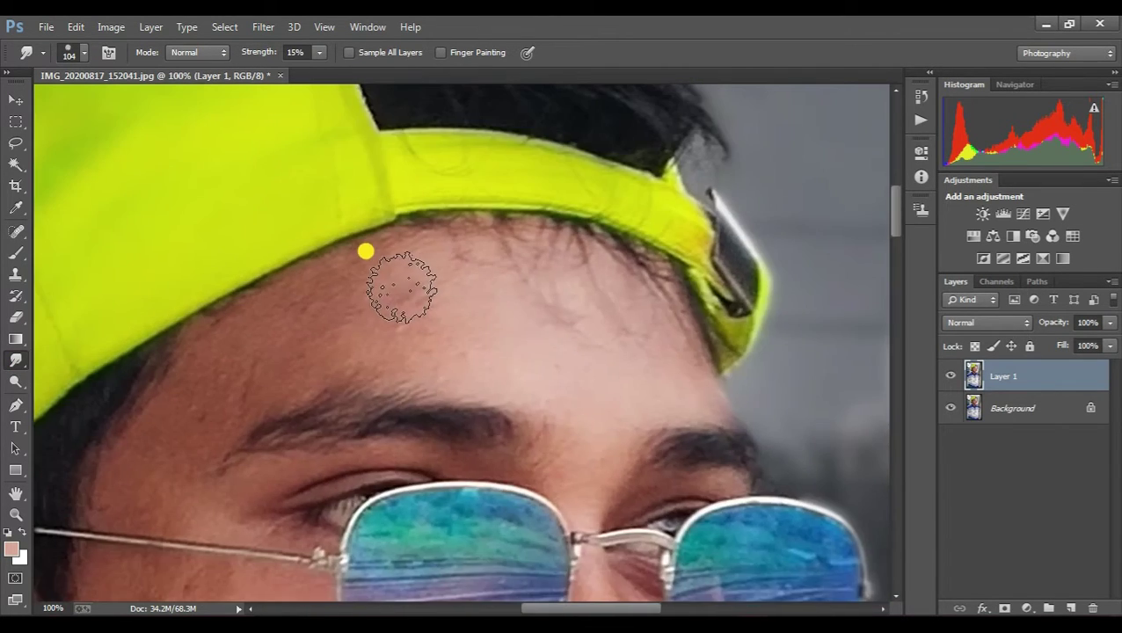
{"action": "right_click", "coordinate": [400, 280]}
{"action": "key", "text": "Return"}
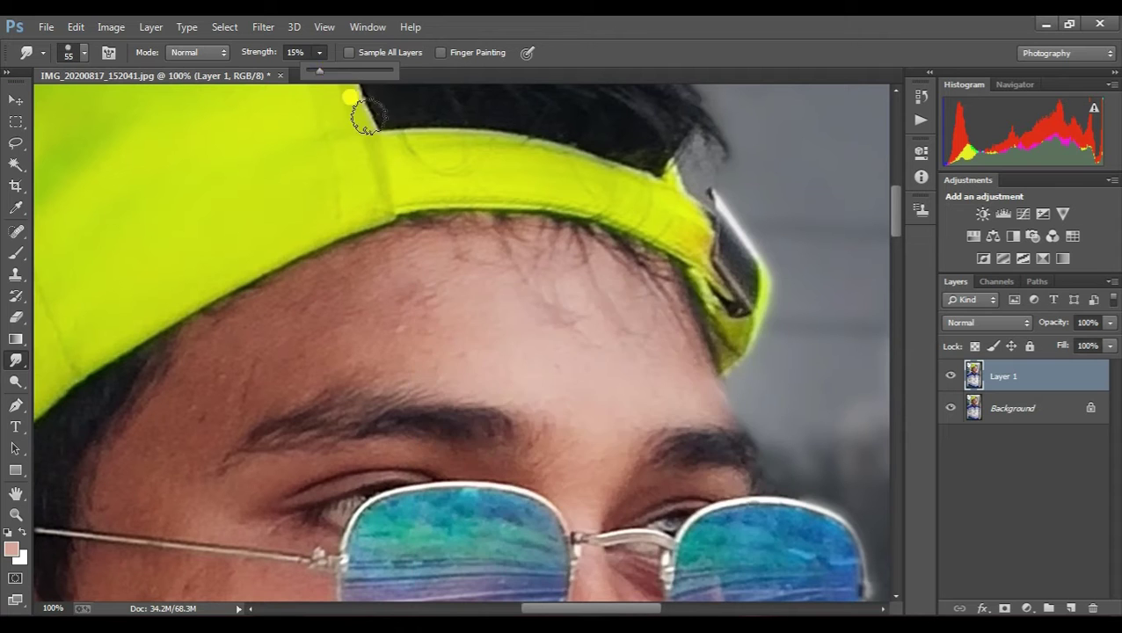
- Lower the smudge strength to 15%
{"action": "scroll", "coordinate": [400, 257], "scroll_direction": "up", "scroll_amount": 2}
{"action": "scroll", "coordinate": [549, 393], "scroll_direction": "up", "scroll_amount": 2}
{"action": "scroll", "coordinate": [527, 378], "scroll_direction": "down", "scroll_amount": 5}
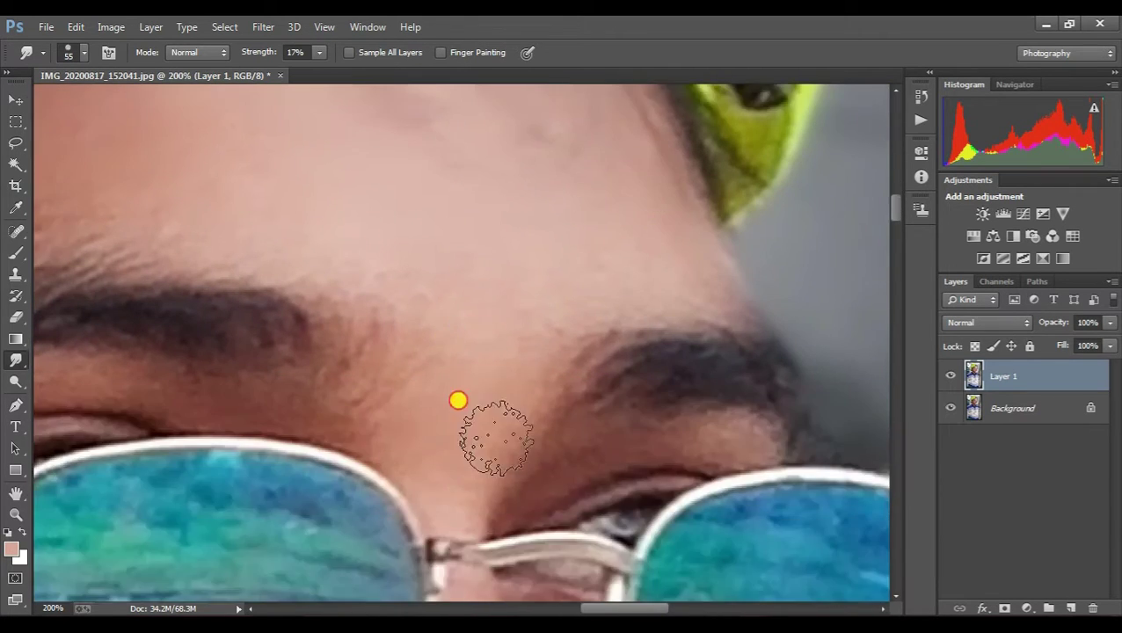
{"action": "scroll", "coordinate": [448, 422], "scroll_direction": "down", "scroll_amount": 5}
{"action": "scroll", "coordinate": [452, 325], "scroll_direction": "up", "scroll_amount": 5}
{"action": "scroll", "coordinate": [453, 325], "scroll_direction": "left", "scroll_amount": 10}
{"action": "scroll", "coordinate": [650, 285], "scroll_direction": "up", "scroll_amount": 2}
{"action": "scroll", "coordinate": [650, 285], "scroll_direction": "down", "scroll_amount": 2}
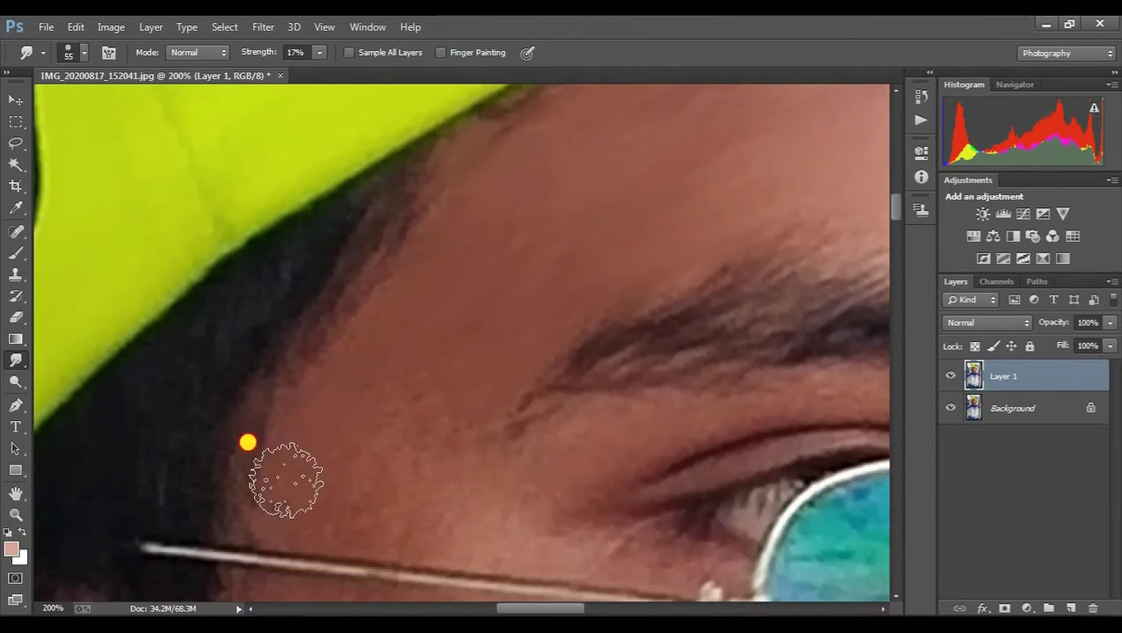
{"action": "left_click_drag", "start_coordinate": [319, 52], "coordinate": [320, 68]}
{"action": "scroll", "coordinate": [578, 572], "scroll_direction": "up", "scroll_amount": 2}
{"action": "scroll", "coordinate": [320, 370], "scroll_direction": "down", "scroll_amount": 2}
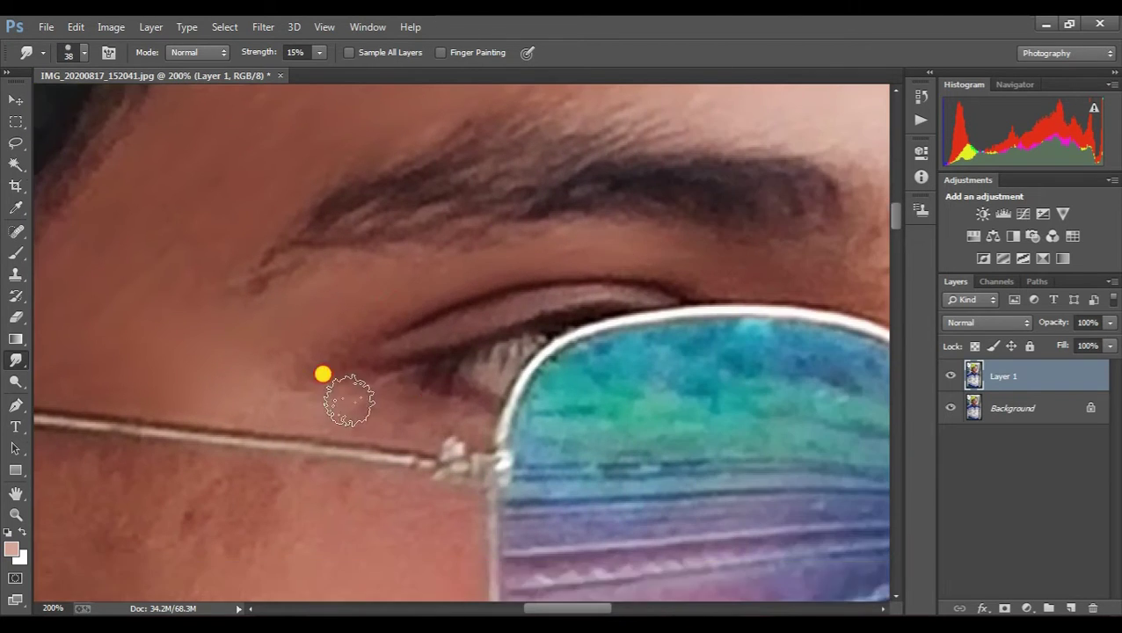
{"action": "scroll", "coordinate": [439, 375], "scroll_direction": "left", "scroll_amount": 8}
- Resize the smudge brush to 47 px
{"action": "right_click", "coordinate": [615, 323]}
{"action": "left_click_drag", "start_coordinate": [704, 351], "coordinate": [717, 350]}
{"action": "key", "text": "Return"}
{"action": "scroll", "coordinate": [469, 416], "scroll_direction": "down", "scroll_amount": 2}
{"action": "scroll", "coordinate": [468, 415], "scroll_direction": "right", "scroll_amount": 4}
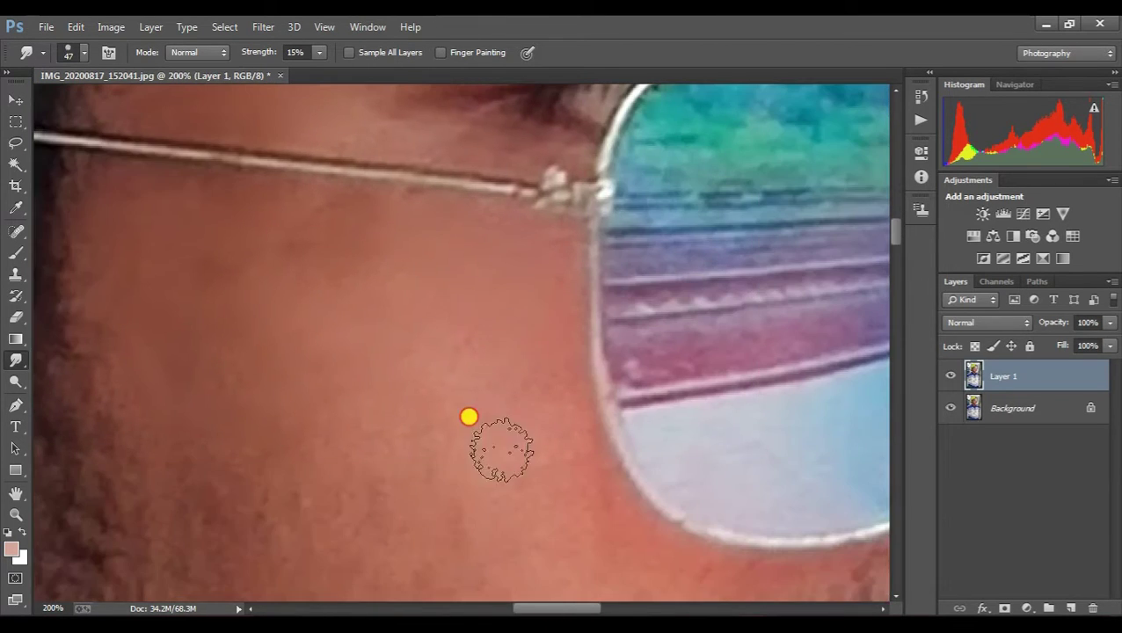
{"action": "scroll", "coordinate": [143, 421], "scroll_direction": "down", "scroll_amount": 3}
{"action": "scroll", "coordinate": [423, 278], "scroll_direction": "up", "scroll_amount": 2}
{"action": "scroll", "coordinate": [405, 386], "scroll_direction": "up", "scroll_amount": 3}
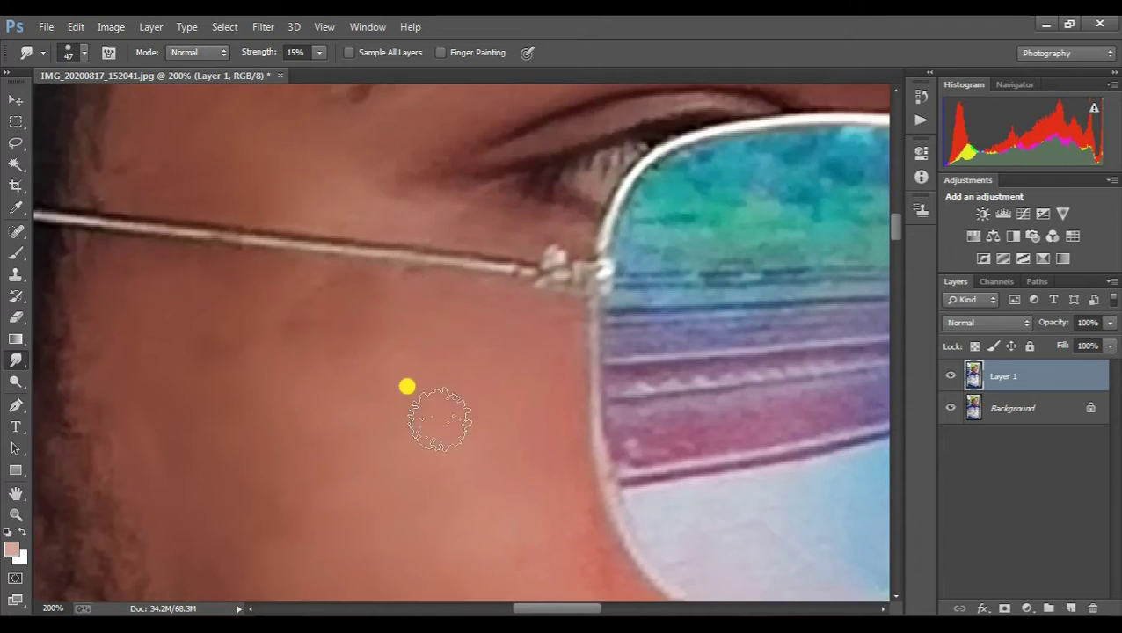
{"action": "scroll", "coordinate": [336, 368], "scroll_direction": "down", "scroll_amount": 5}
{"action": "scroll", "coordinate": [651, 339], "scroll_direction": "down", "scroll_amount": 2}
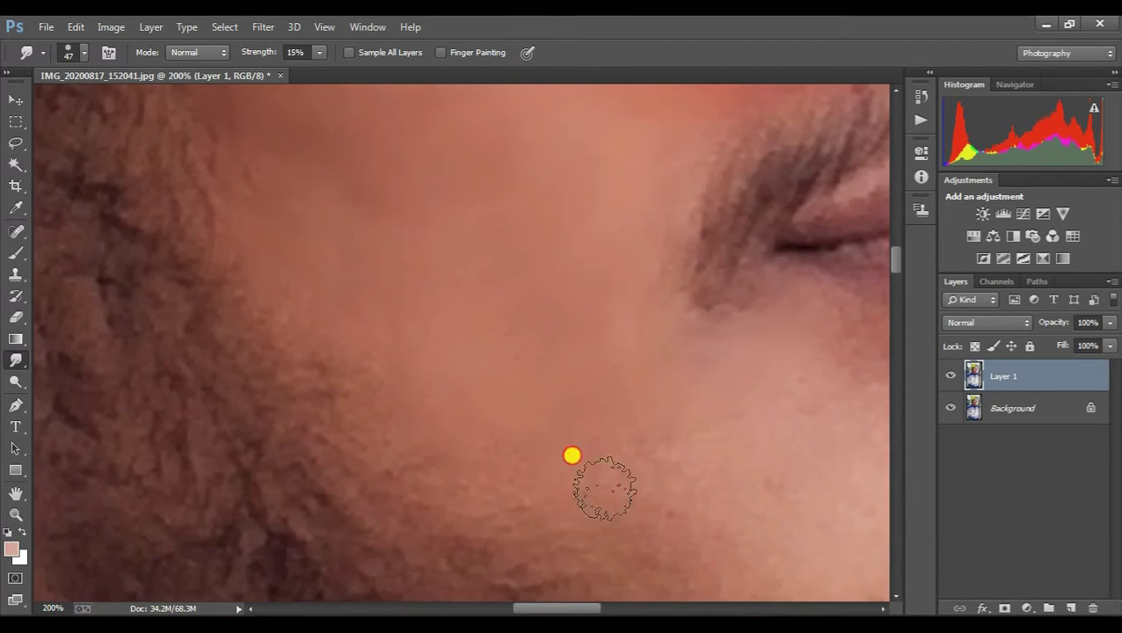
{"action": "scroll", "coordinate": [476, 340], "scroll_direction": "right", "scroll_amount": 4}
{"action": "scroll", "coordinate": [611, 328], "scroll_direction": "down", "scroll_amount": 1}
{"action": "scroll", "coordinate": [601, 242], "scroll_direction": "right", "scroll_amount": 4}
{"action": "scroll", "coordinate": [648, 336], "scroll_direction": "up", "scroll_amount": 3}
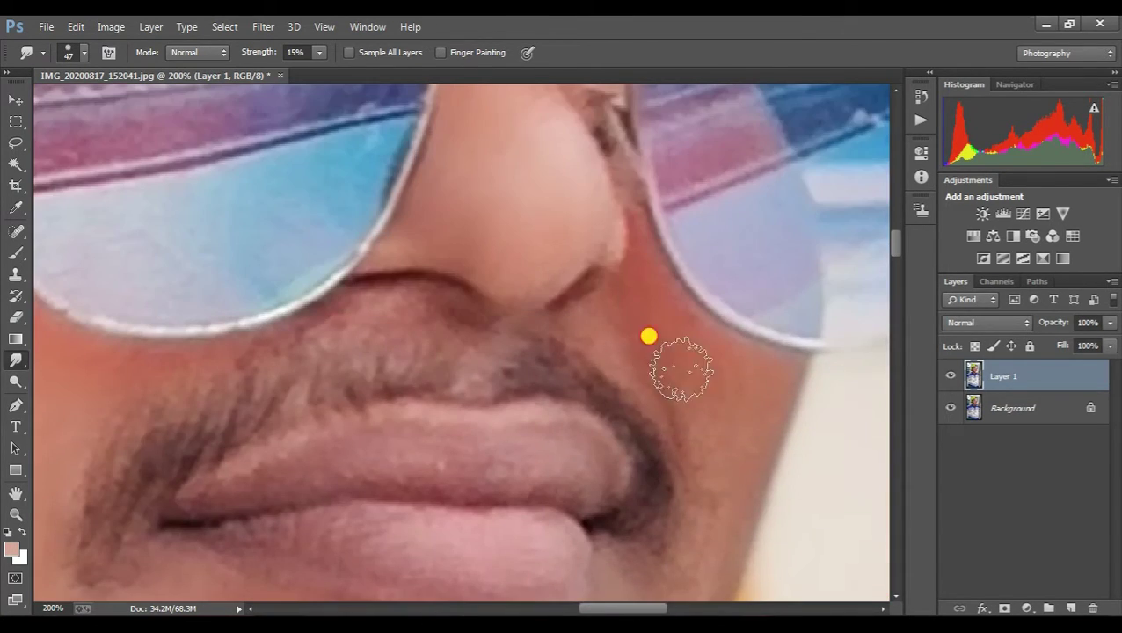
{"action": "scroll", "coordinate": [648, 336], "scroll_direction": "down", "scroll_amount": 2}
{"action": "scroll", "coordinate": [311, 411], "scroll_direction": "left", "scroll_amount": 10}
{"action": "scroll", "coordinate": [351, 383], "scroll_direction": "up", "scroll_amount": 2}
- Set smudge strength to 12% and soften the skin along the ear edge
{"action": "left_click", "coordinate": [319, 52]}
{"action": "left_click_drag", "start_coordinate": [315, 67], "coordinate": [307, 68]}
{"action": "scroll", "coordinate": [129, 388], "scroll_direction": "down", "scroll_amount": 1}
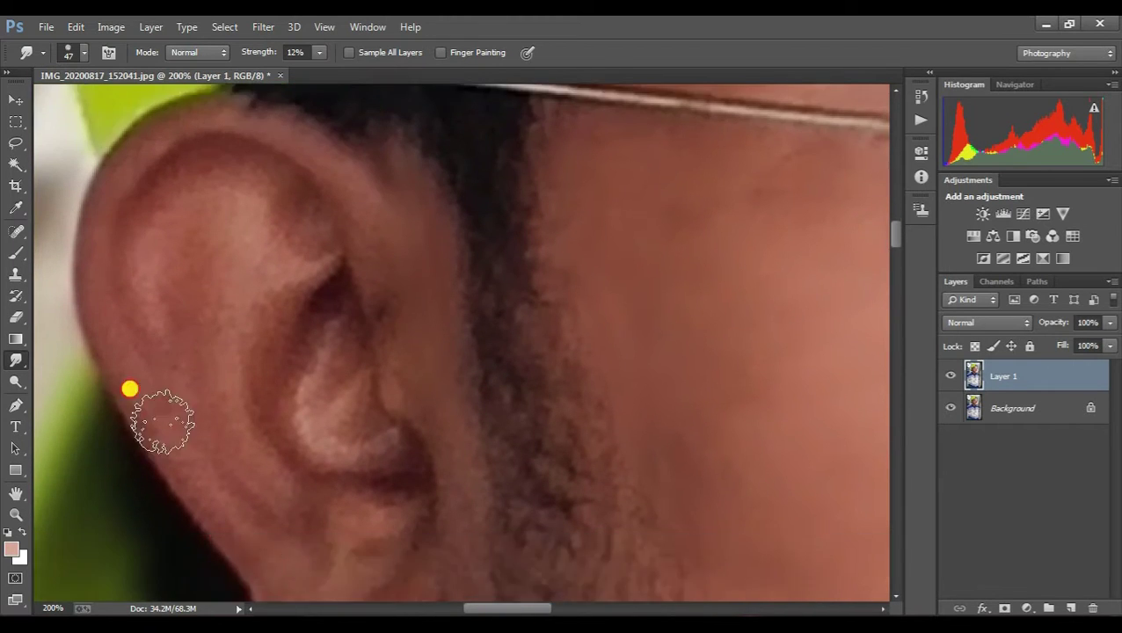
{"action": "left_click_drag", "start_coordinate": [130, 388], "coordinate": [277, 208]}
- Soften the skin around the jaw and neck with smudge strokes
{"action": "scroll", "coordinate": [393, 237], "scroll_direction": "up", "scroll_amount": 1}
{"action": "scroll", "coordinate": [428, 353], "scroll_direction": "down", "scroll_amount": 5}
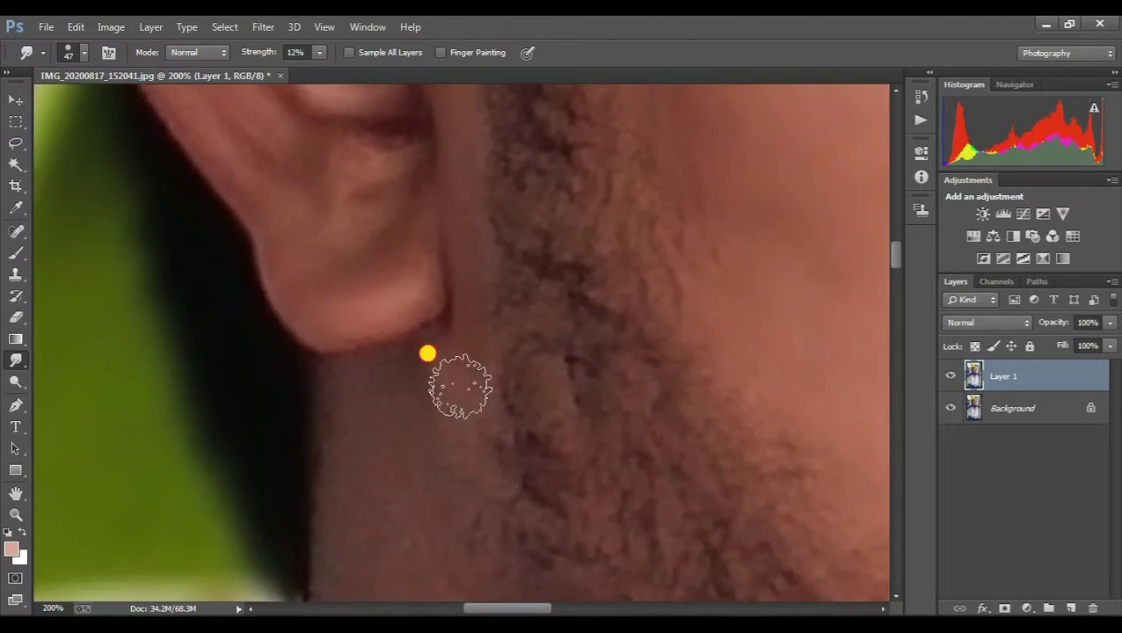
{"action": "scroll", "coordinate": [351, 343], "scroll_direction": "down", "scroll_amount": 2}
{"action": "scroll", "coordinate": [559, 359], "scroll_direction": "down", "scroll_amount": 2}
{"action": "scroll", "coordinate": [418, 336], "scroll_direction": "right", "scroll_amount": 5}
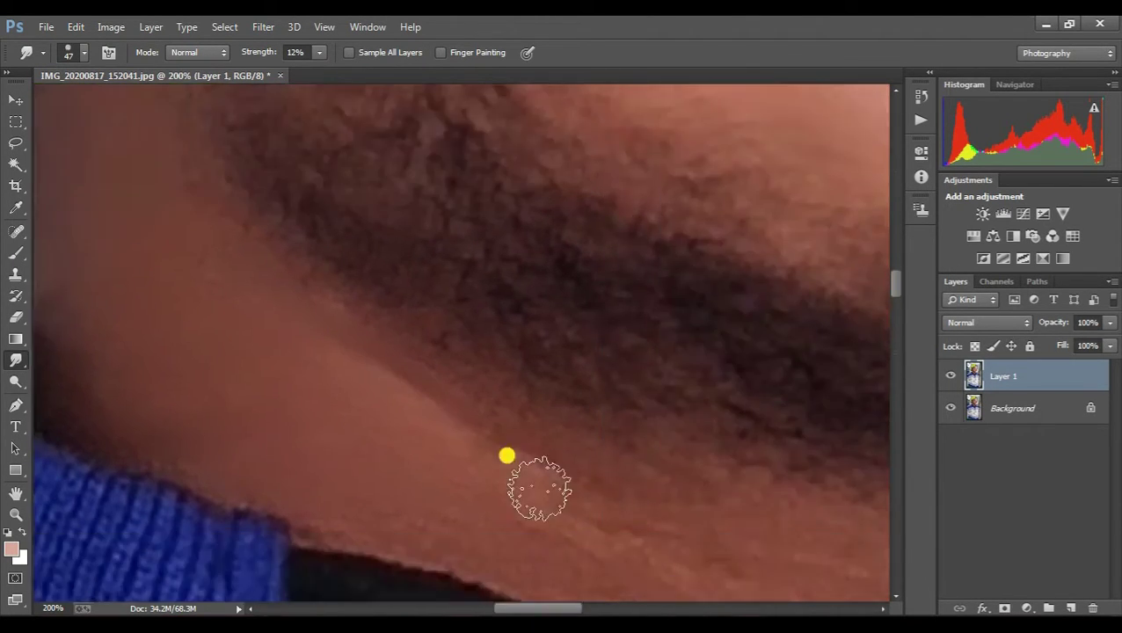
{"action": "scroll", "coordinate": [505, 455], "scroll_direction": "right", "scroll_amount": 4}
{"action": "scroll", "coordinate": [779, 458], "scroll_direction": "right", "scroll_amount": 1}
{"action": "scroll", "coordinate": [711, 502], "scroll_direction": "down", "scroll_amount": 2}
{"action": "scroll", "coordinate": [325, 433], "scroll_direction": "down", "scroll_amount": 2}
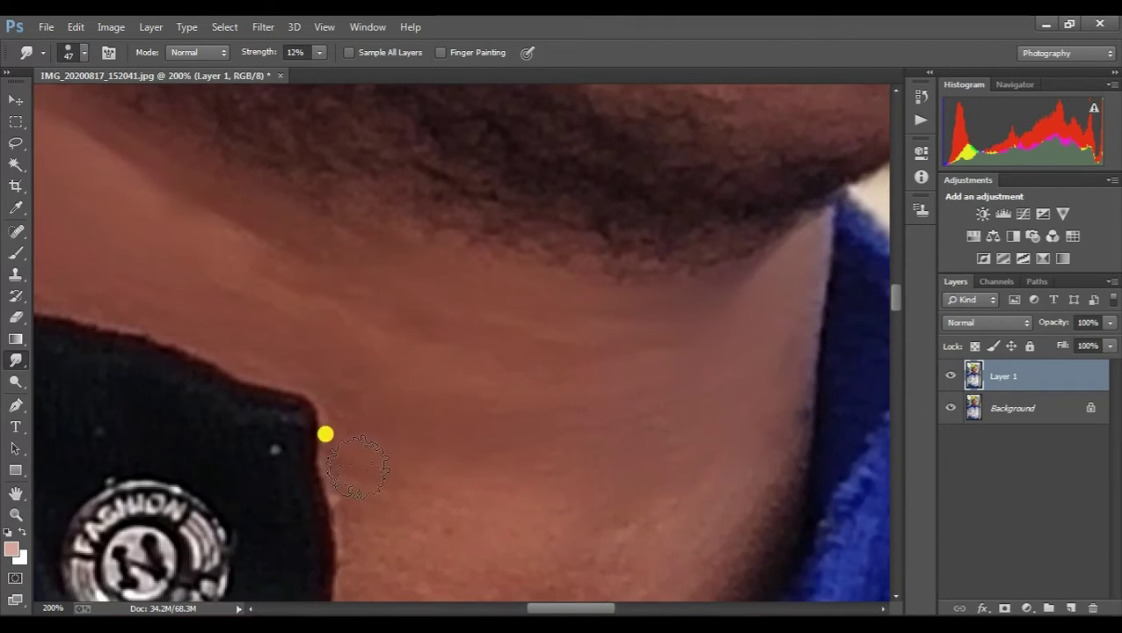
{"action": "scroll", "coordinate": [743, 238], "scroll_direction": "down", "scroll_amount": 2}
{"action": "scroll", "coordinate": [414, 366], "scroll_direction": "down", "scroll_amount": 2}
{"action": "scroll", "coordinate": [501, 238], "scroll_direction": "down", "scroll_amount": 2}
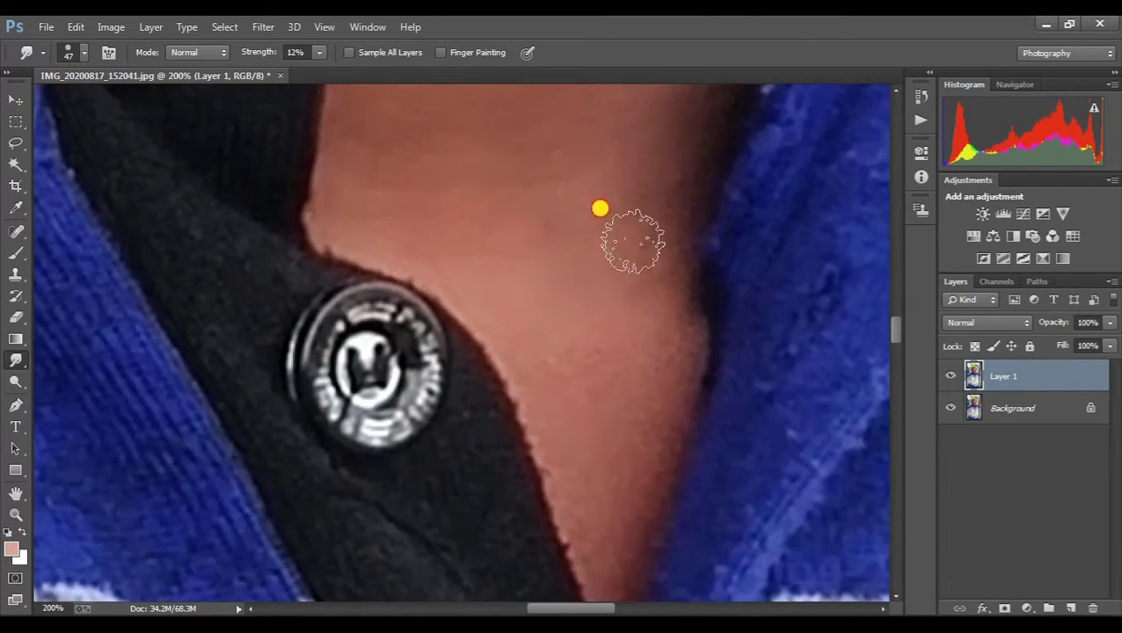
{"action": "scroll", "coordinate": [607, 211], "scroll_direction": "down", "scroll_amount": 1}
{"action": "scroll", "coordinate": [562, 395], "scroll_direction": "up", "scroll_amount": 5}
{"action": "left_click_drag", "start_coordinate": [544, 607], "coordinate": [575, 608]}
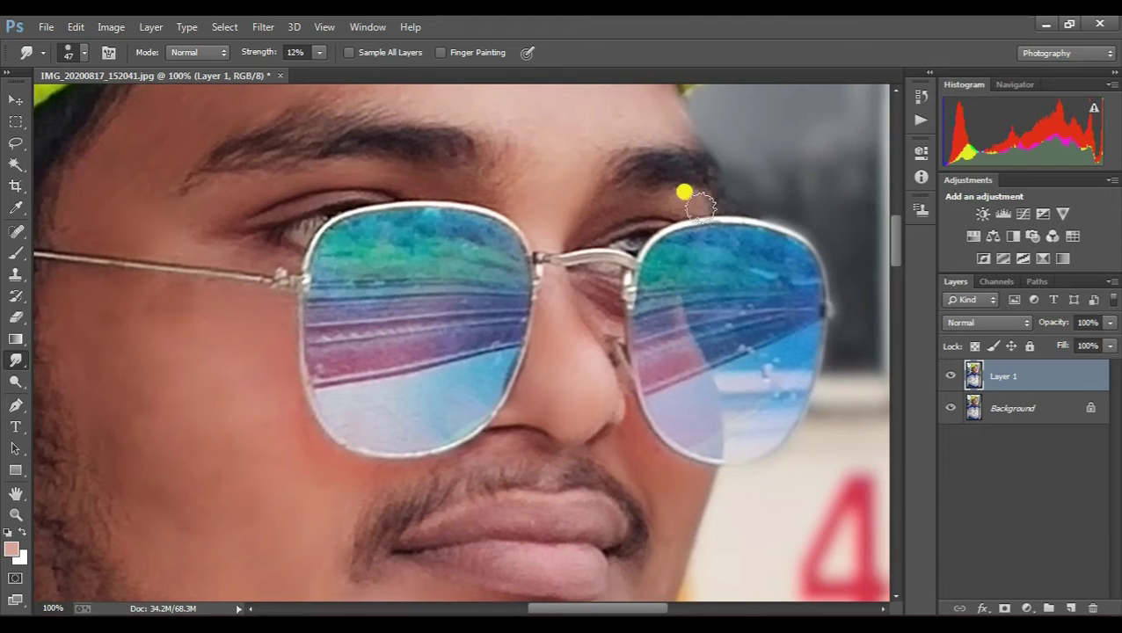
- Fit the whole photo in the window
{"action": "key", "text": "ctrl+0"}
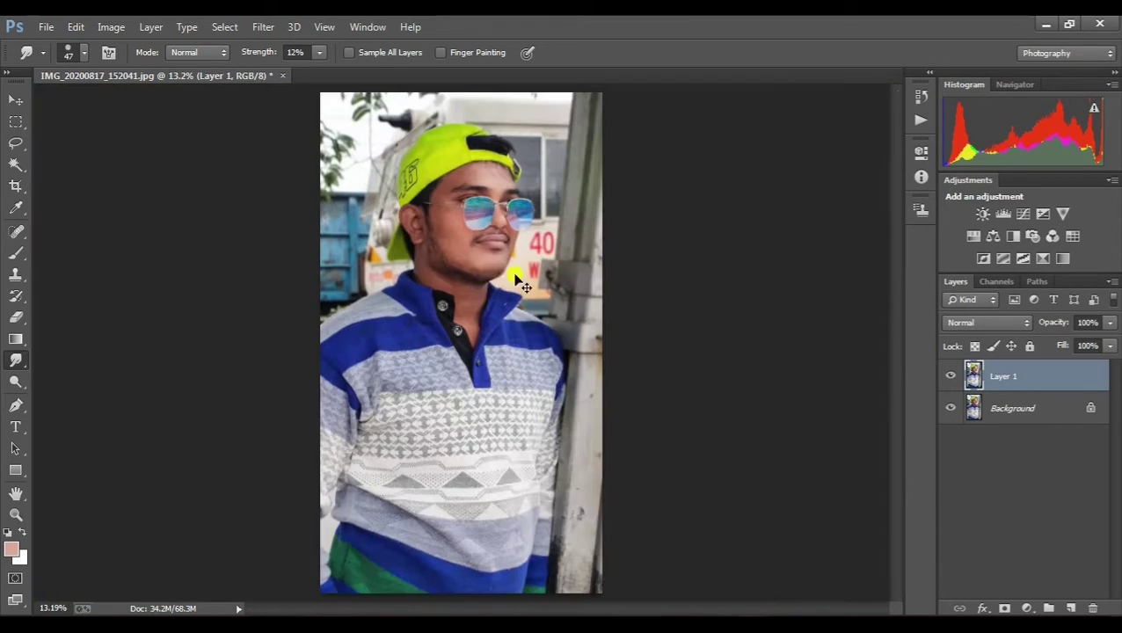
{"action": "scroll", "coordinate": [413, 339], "scroll_direction": "up", "scroll_amount": 4}
{"action": "scroll", "coordinate": [388, 298], "scroll_direction": "up", "scroll_amount": 3}
{"action": "scroll", "coordinate": [387, 260], "scroll_direction": "up", "scroll_amount": 1}
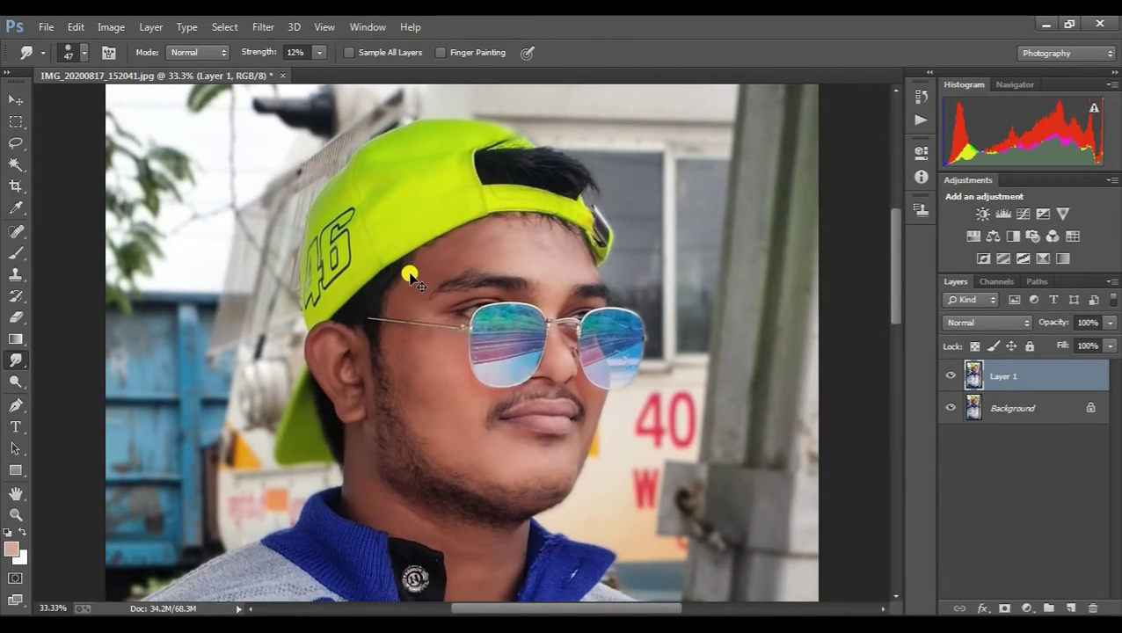
{"action": "key", "text": "ctrl+0"}
- Reopen Camera Raw Filter and set Exposure +0.15 and Contrast +2
{"action": "left_click", "coordinate": [263, 26]}
{"action": "left_click", "coordinate": [424, 141]}
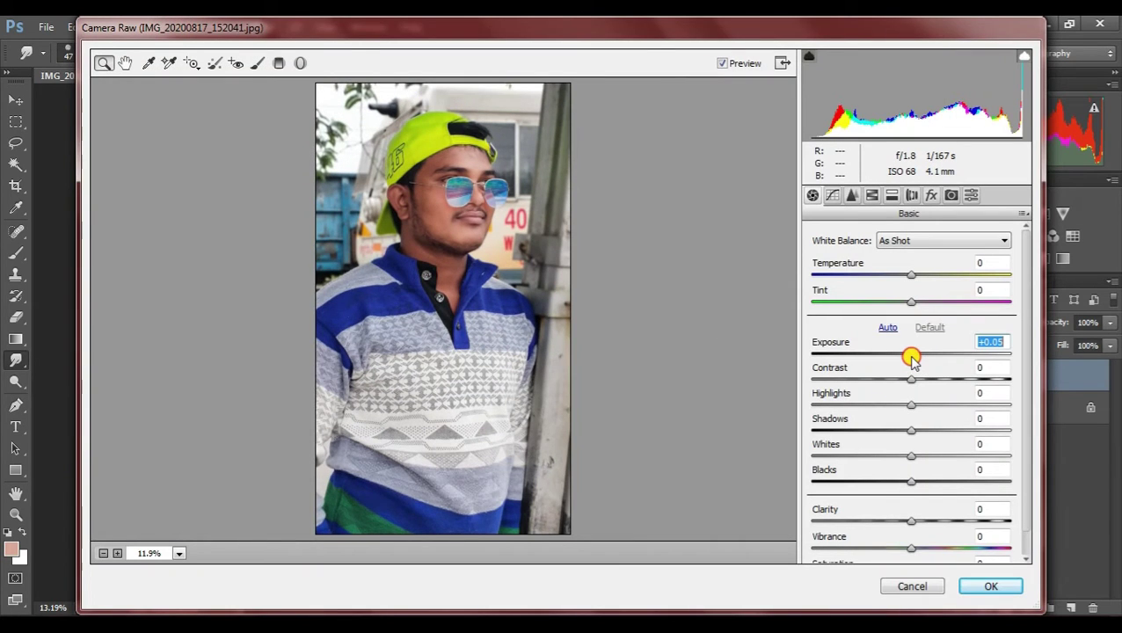
{"action": "mouse_move", "coordinate": [911, 361]}
{"action": "left_mouse_down"}
{"action": "mouse_move", "coordinate": [896, 380]}
{"action": "mouse_move", "coordinate": [912, 381]}
{"action": "left_mouse_up"}
{"action": "left_click_drag", "start_coordinate": [911, 430], "coordinate": [916, 482]}
{"action": "scroll", "coordinate": [910, 545], "scroll_direction": "down", "scroll_amount": 1}
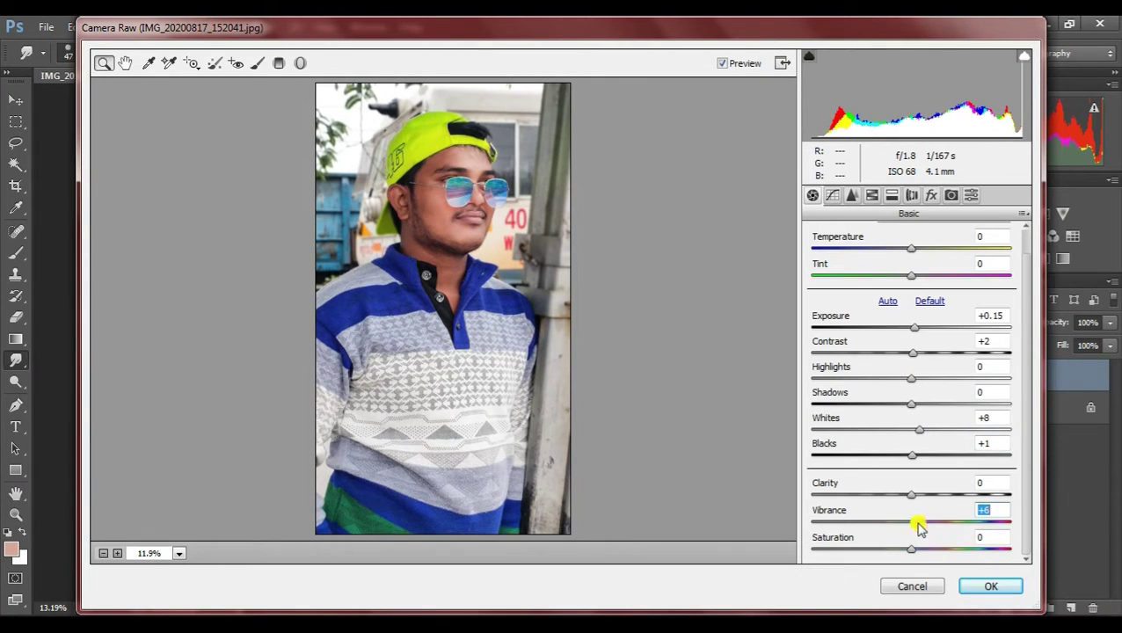
- Brighten the Reds in HSL Luminance and tweak per-colour saturation
{"action": "left_click", "coordinate": [851, 195]}
{"action": "left_click", "coordinate": [872, 194]}
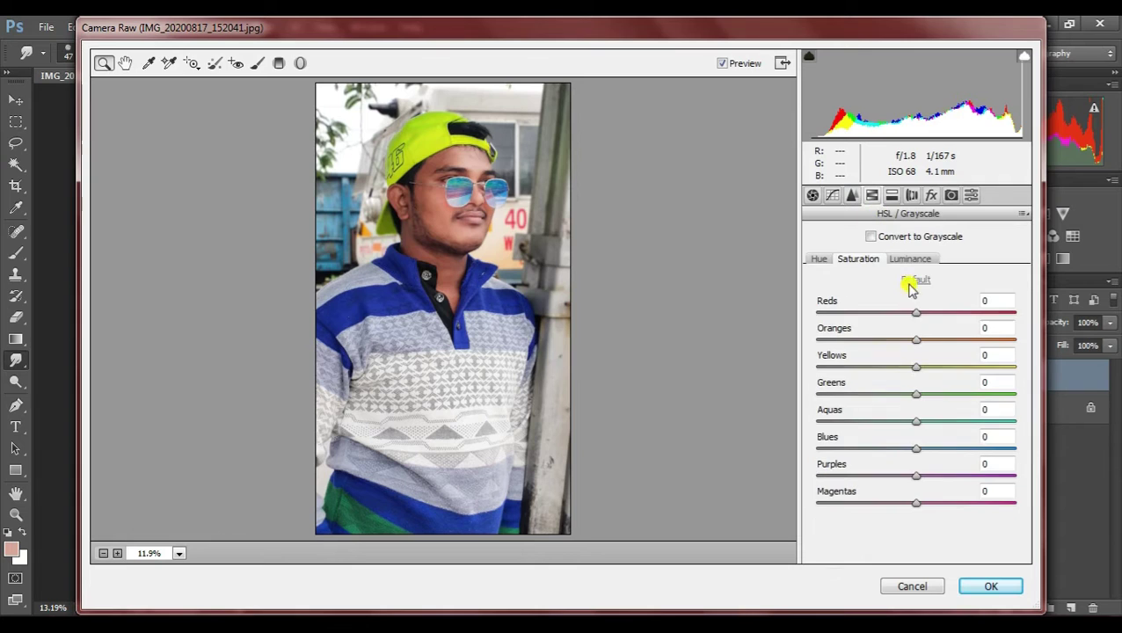
{"action": "left_click", "coordinate": [909, 259]}
{"action": "mouse_move", "coordinate": [916, 313]}
{"action": "left_mouse_down"}
{"action": "mouse_move", "coordinate": [922, 345]}
{"action": "mouse_move", "coordinate": [890, 369]}
{"action": "mouse_move", "coordinate": [918, 400]}
{"action": "left_mouse_up"}
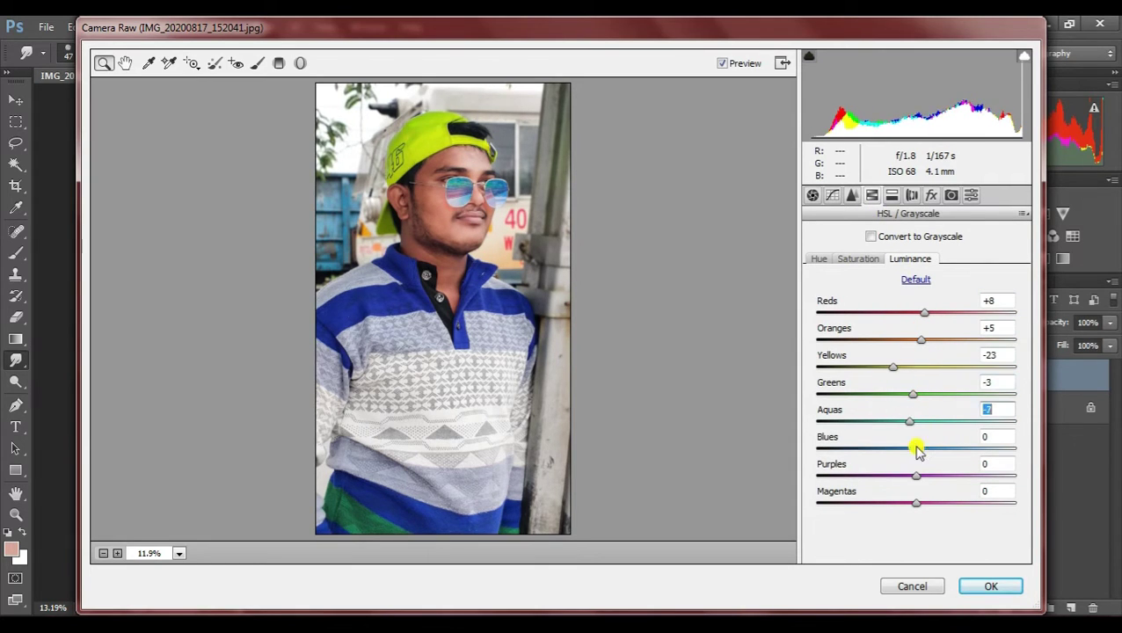
{"action": "left_click", "coordinate": [851, 262]}
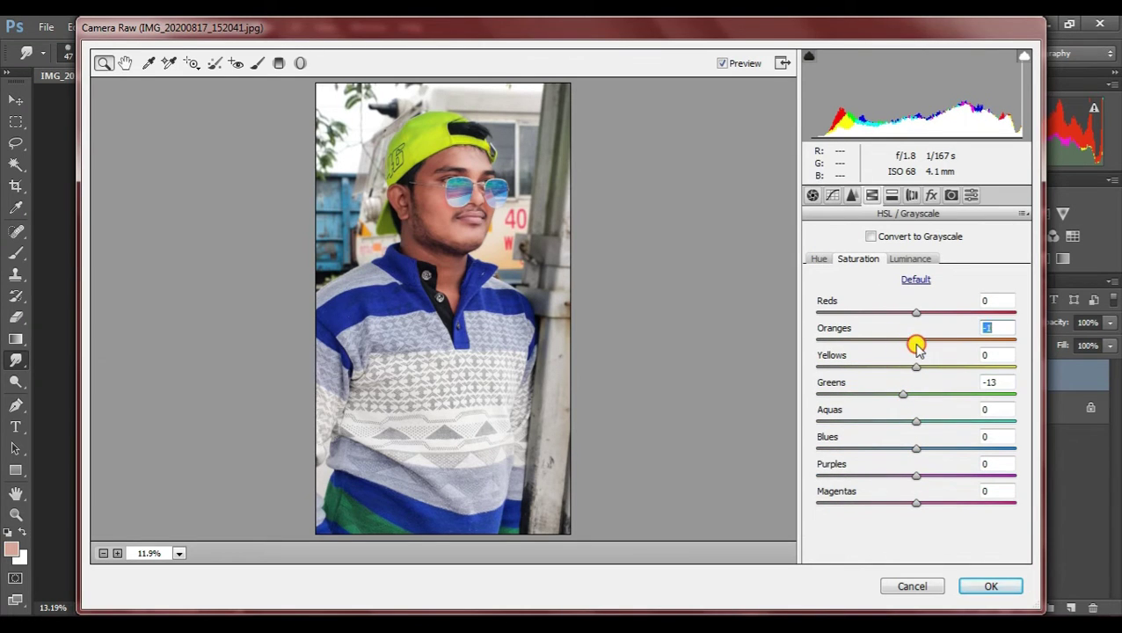
- Add a -60 dark vignette in Effects and apply the grading
{"action": "left_click", "coordinate": [891, 194]}
{"action": "left_click", "coordinate": [931, 194]}
{"action": "mouse_move", "coordinate": [916, 408]}
{"action": "left_mouse_down"}
{"action": "mouse_move", "coordinate": [847, 406]}
{"action": "mouse_move", "coordinate": [853, 413]}
{"action": "left_mouse_up"}
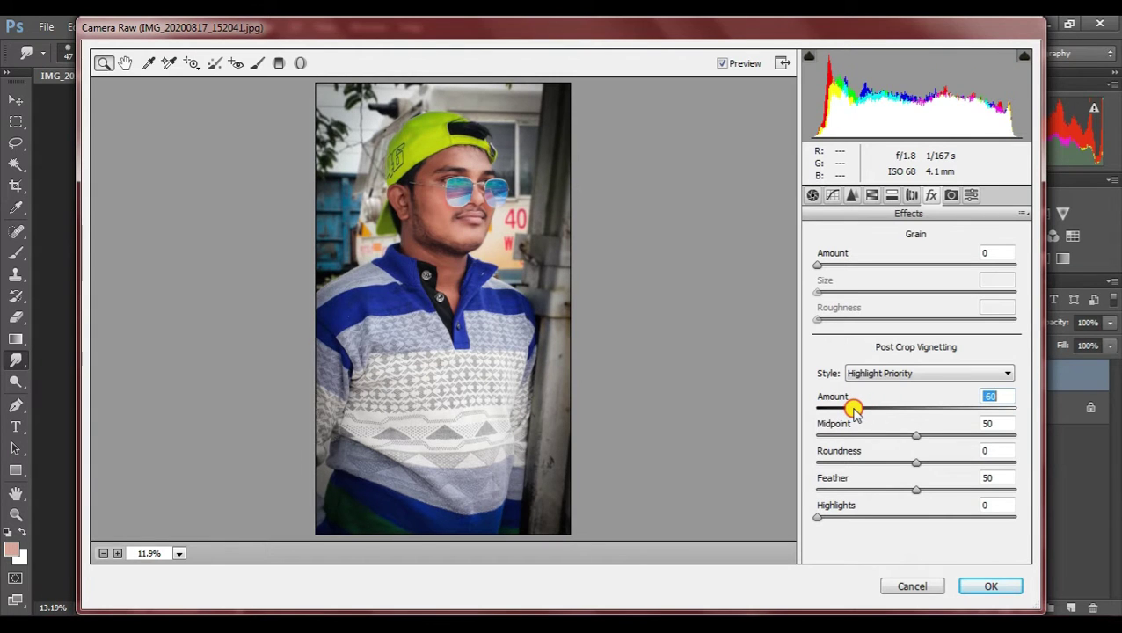
{"action": "left_click", "coordinate": [970, 196]}
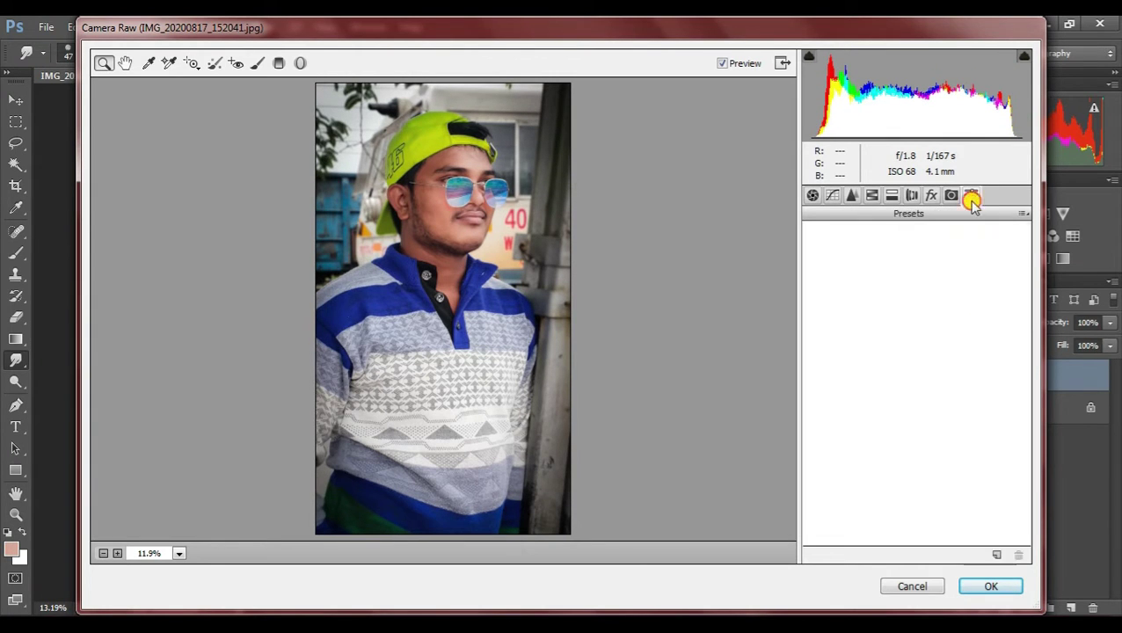
{"action": "left_click", "coordinate": [989, 587]}
- Select a soft brush and enlarge it to 90 px
{"action": "scroll", "coordinate": [563, 281], "scroll_direction": "up", "scroll_amount": 1}
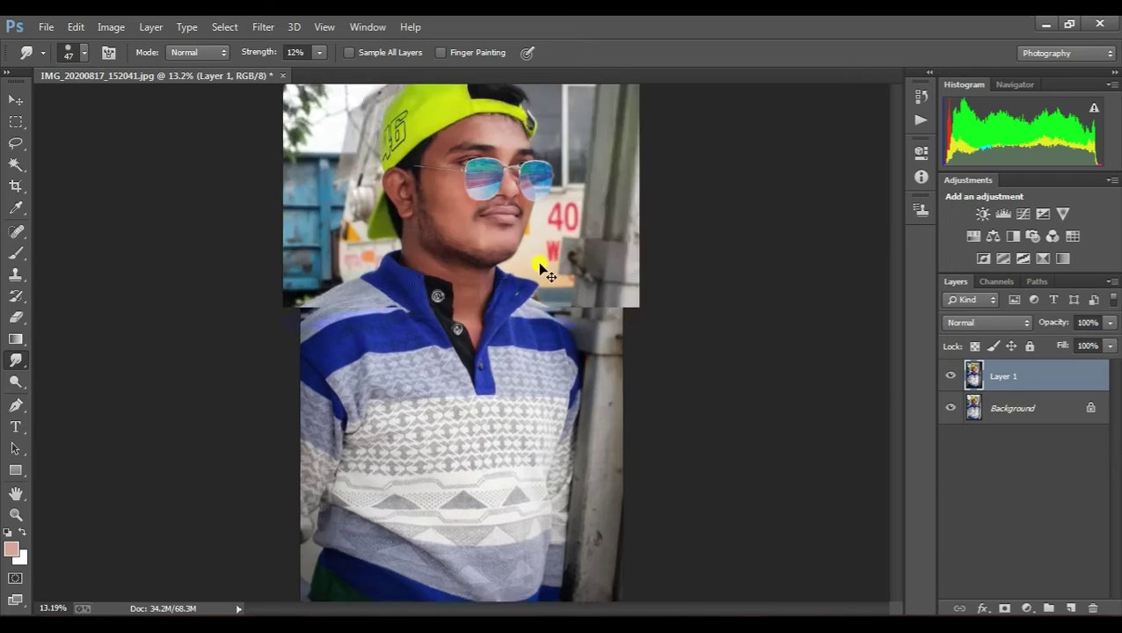
{"action": "scroll", "coordinate": [475, 202], "scroll_direction": "up", "scroll_amount": 1}
{"action": "scroll", "coordinate": [527, 228], "scroll_direction": "up", "scroll_amount": 1}
{"action": "scroll", "coordinate": [545, 340], "scroll_direction": "up", "scroll_amount": 1}
{"action": "scroll", "coordinate": [545, 340], "scroll_direction": "down", "scroll_amount": 1}
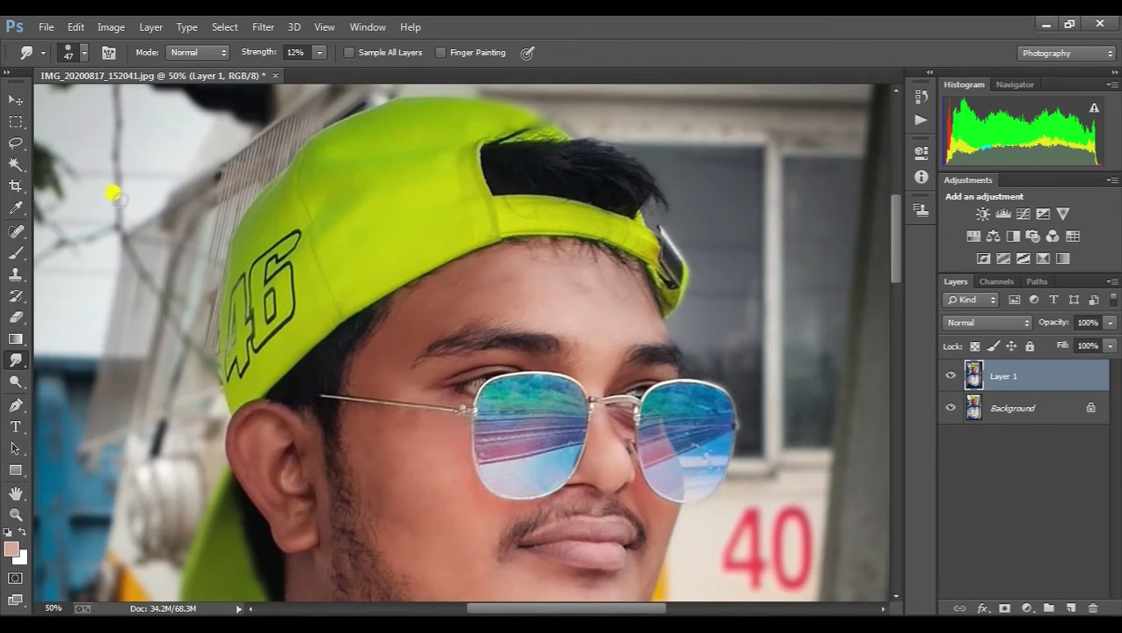
{"action": "left_click", "coordinate": [20, 255]}
{"action": "scroll", "coordinate": [528, 282], "scroll_direction": "up", "scroll_amount": 1}
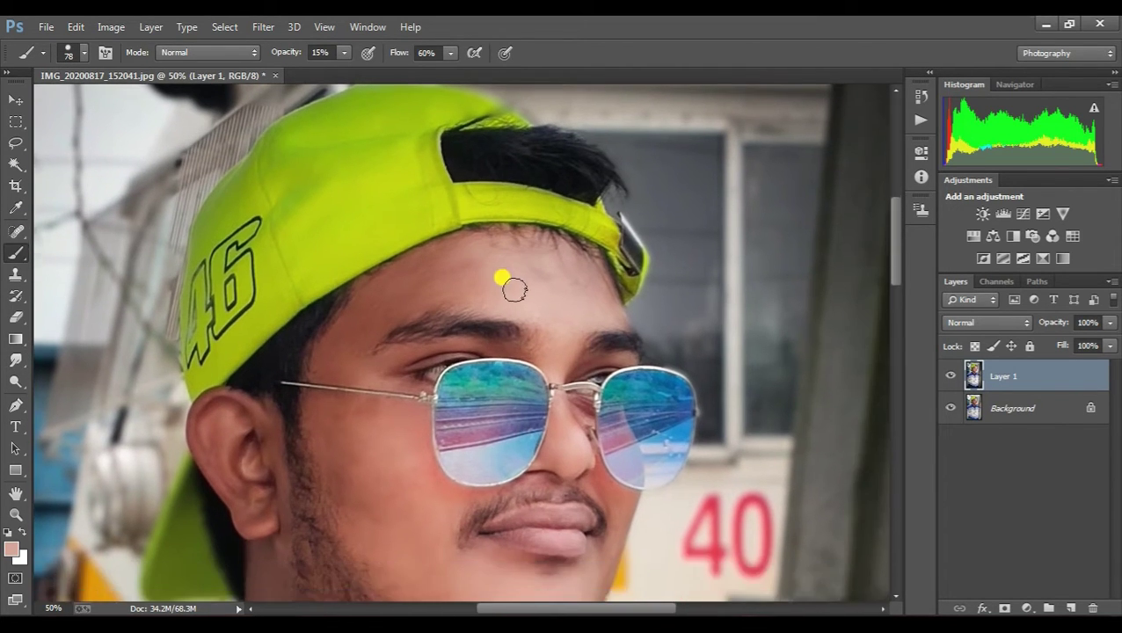
{"action": "scroll", "coordinate": [501, 277], "scroll_direction": "up", "scroll_amount": 1}
{"action": "scroll", "coordinate": [493, 264], "scroll_direction": "up", "scroll_amount": 1}
{"action": "right_click", "coordinate": [514, 273]}
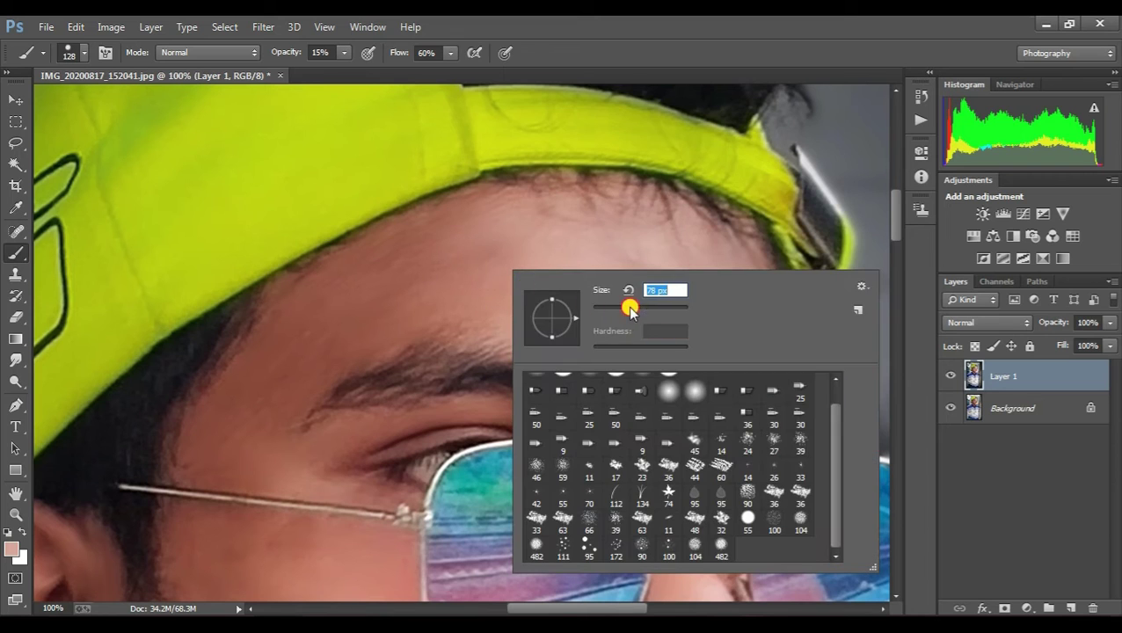
{"action": "left_click", "coordinate": [469, 196]}
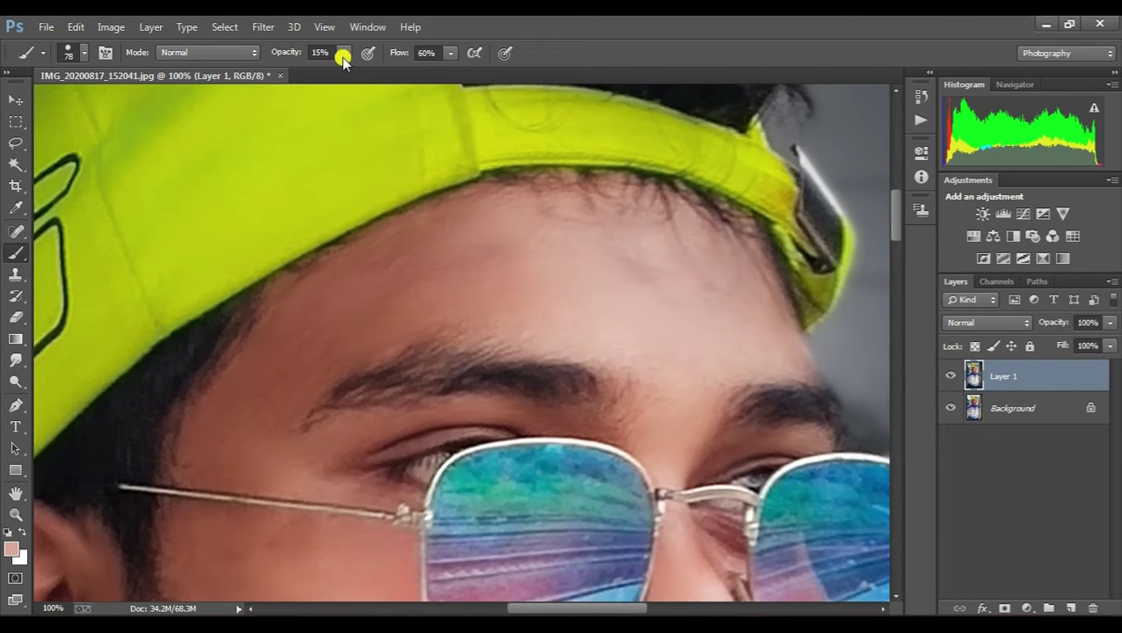
{"action": "right_click", "coordinate": [514, 268]}
{"action": "left_click_drag", "start_coordinate": [607, 283], "coordinate": [620, 283]}
{"action": "left_click", "coordinate": [350, 239]}
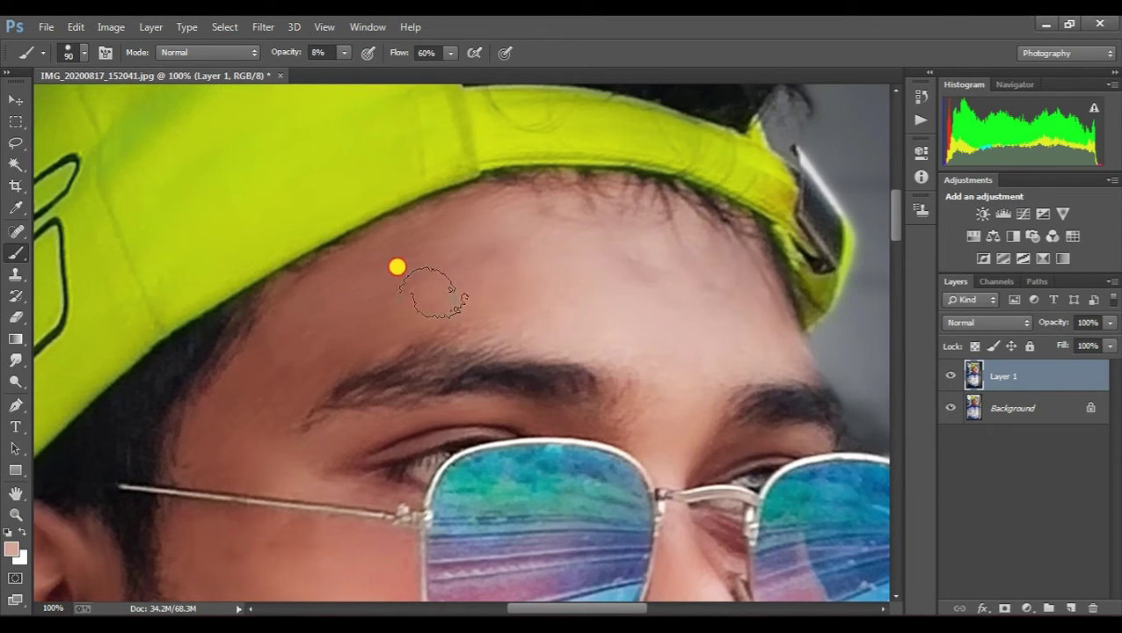
- Set brush opacity to 8% and softly brush over the beard and chin stubble on Layer 1
{"action": "scroll", "coordinate": [334, 299], "scroll_direction": "down", "scroll_amount": 2}
{"action": "scroll", "coordinate": [237, 323], "scroll_direction": "down", "scroll_amount": 2}
{"action": "scroll", "coordinate": [190, 262], "scroll_direction": "down", "scroll_amount": 4}
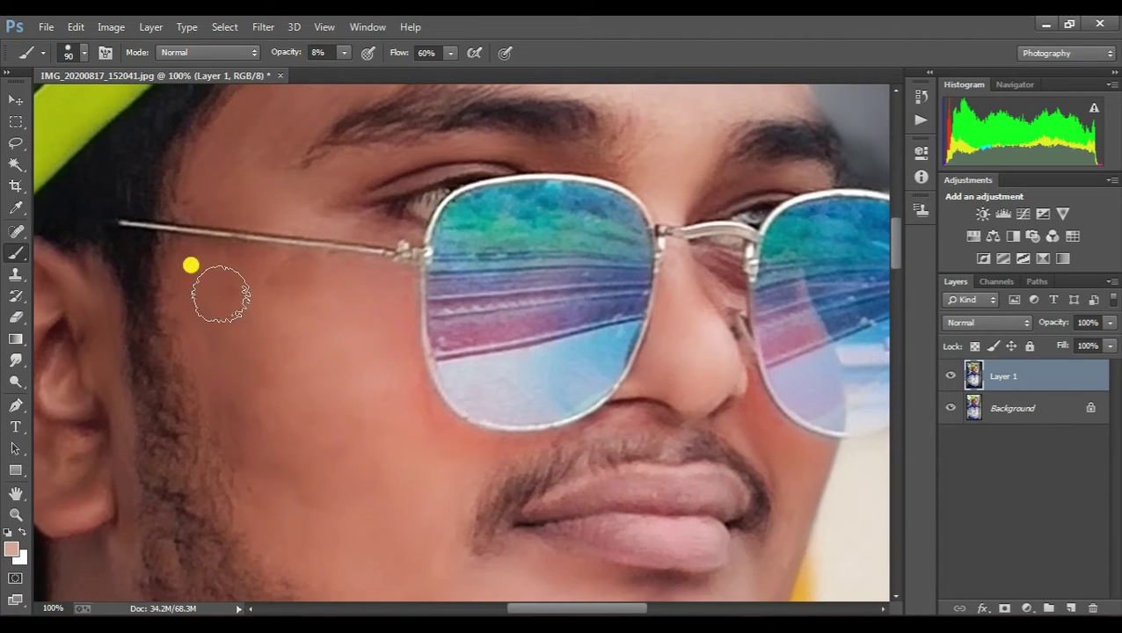
{"action": "scroll", "coordinate": [269, 207], "scroll_direction": "down", "scroll_amount": 2}
{"action": "scroll", "coordinate": [229, 330], "scroll_direction": "down", "scroll_amount": 2}
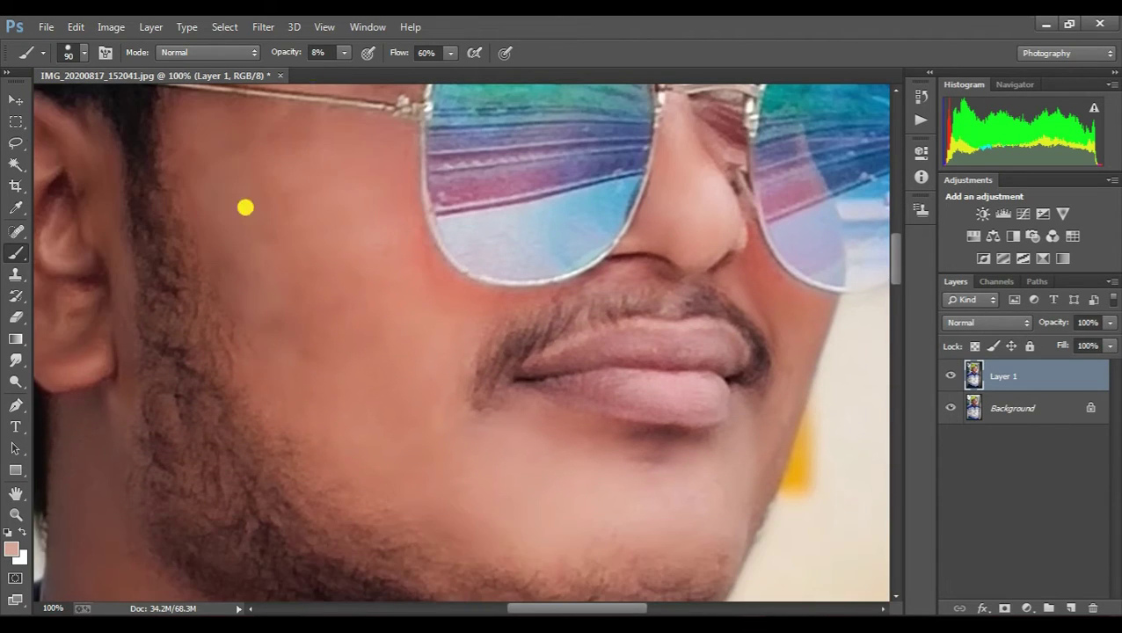
{"action": "left_click", "coordinate": [341, 56]}
{"action": "left_click", "coordinate": [310, 48]}
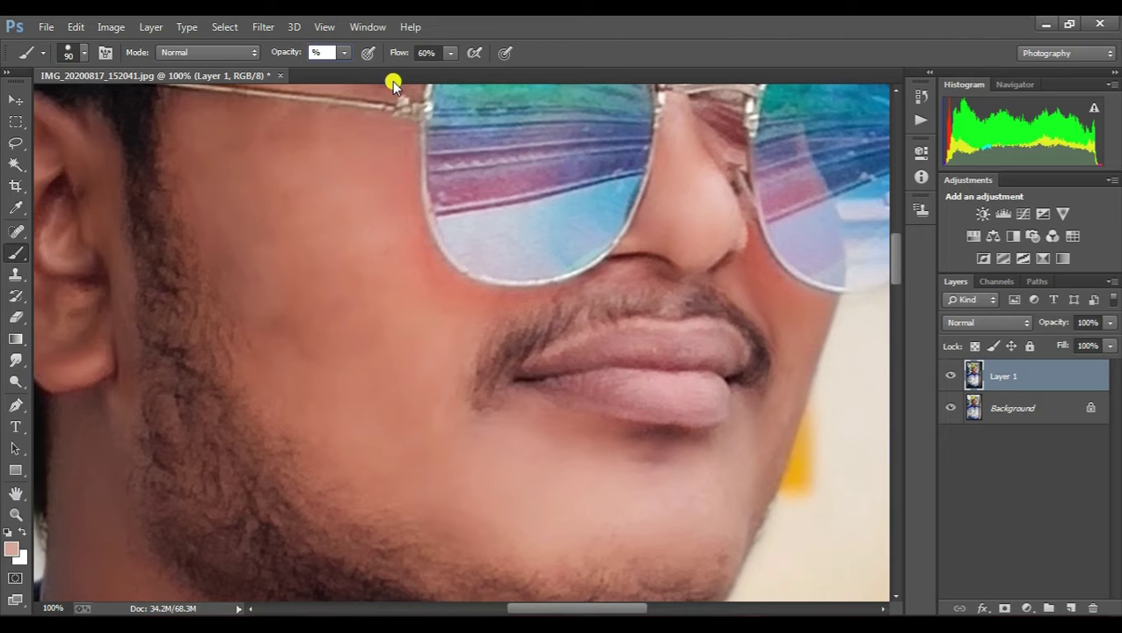
{"action": "type", "text": "5"}
{"action": "scroll", "coordinate": [240, 299], "scroll_direction": "up", "scroll_amount": 2}
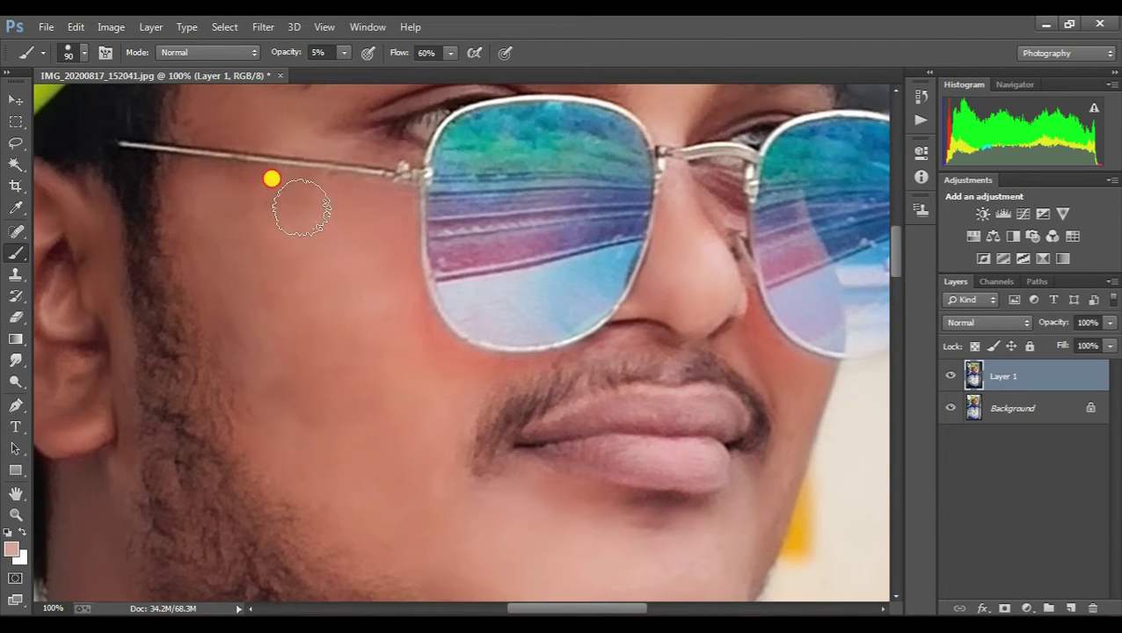
{"action": "scroll", "coordinate": [256, 393], "scroll_direction": "down", "scroll_amount": 2}
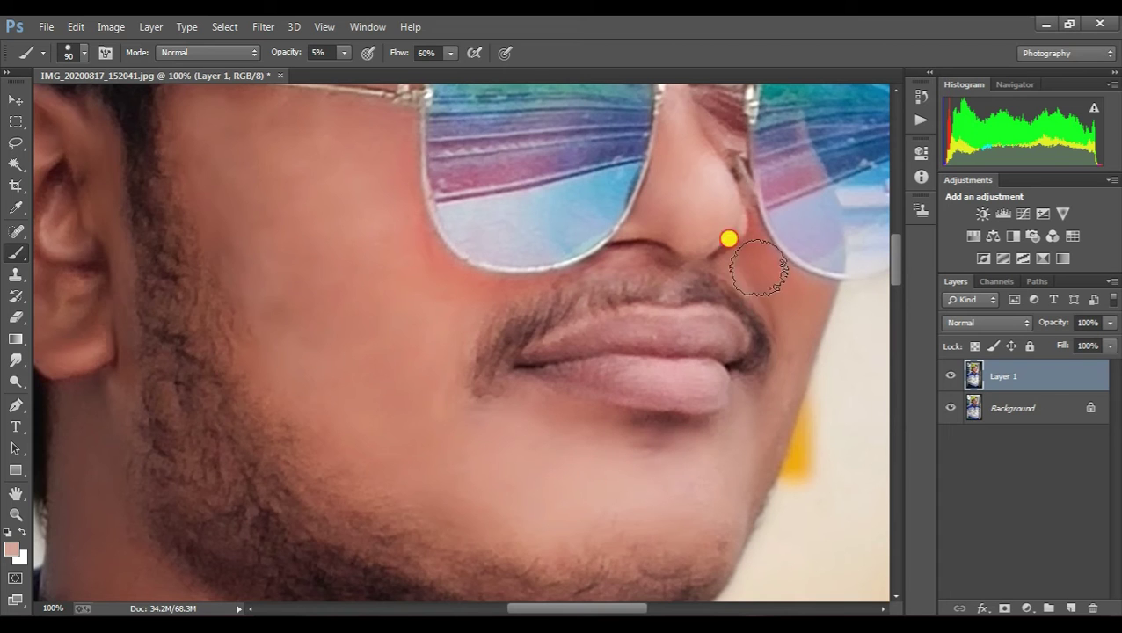
{"action": "scroll", "coordinate": [591, 411], "scroll_direction": "down", "scroll_amount": 2}
{"action": "scroll", "coordinate": [709, 207], "scroll_direction": "up", "scroll_amount": 10}
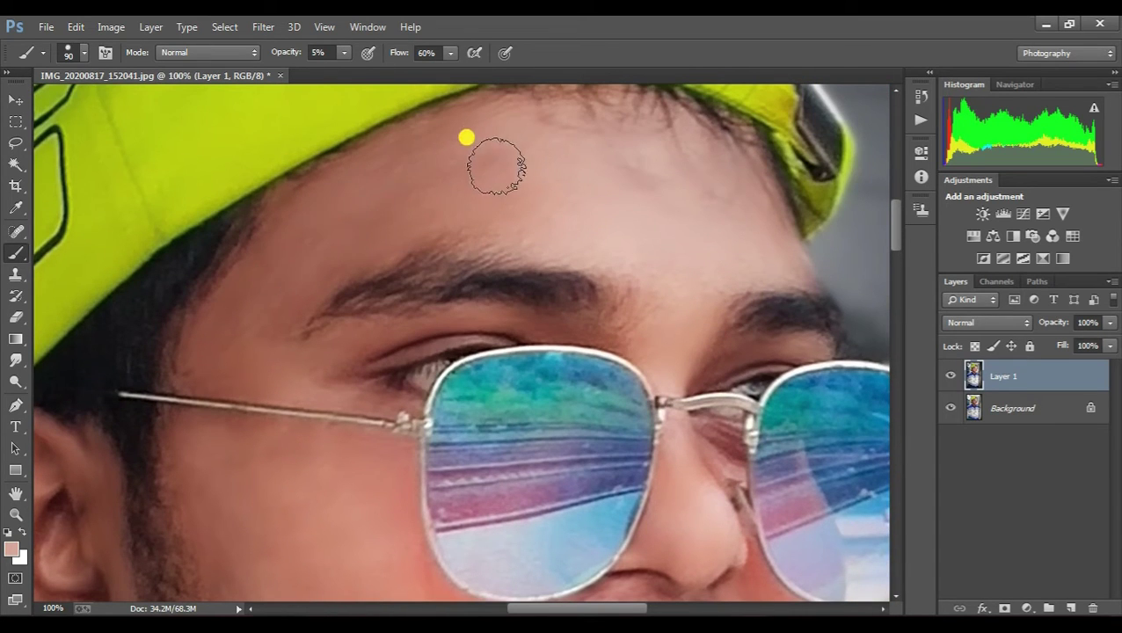
{"action": "scroll", "coordinate": [218, 341], "scroll_direction": "down", "scroll_amount": 5}
{"action": "scroll", "coordinate": [239, 395], "scroll_direction": "down", "scroll_amount": 8}
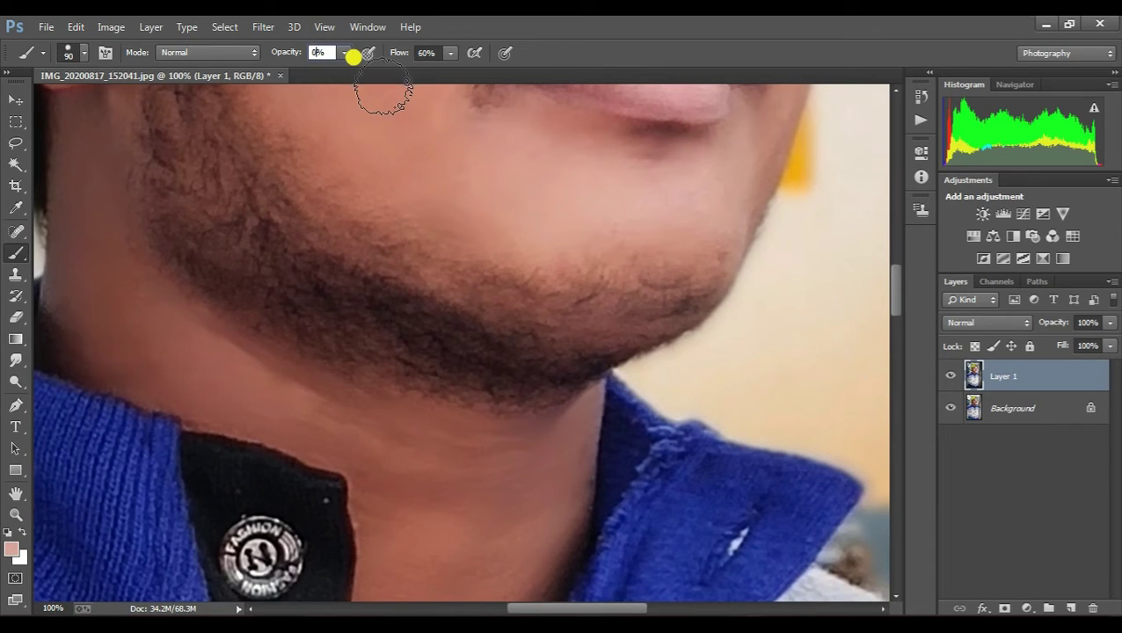
{"action": "scroll", "coordinate": [483, 508], "scroll_direction": "up", "scroll_amount": 2}
{"action": "scroll", "coordinate": [518, 580], "scroll_direction": "left", "scroll_amount": 3}
{"action": "scroll", "coordinate": [658, 253], "scroll_direction": "down", "scroll_amount": 4, "text": "alt"}
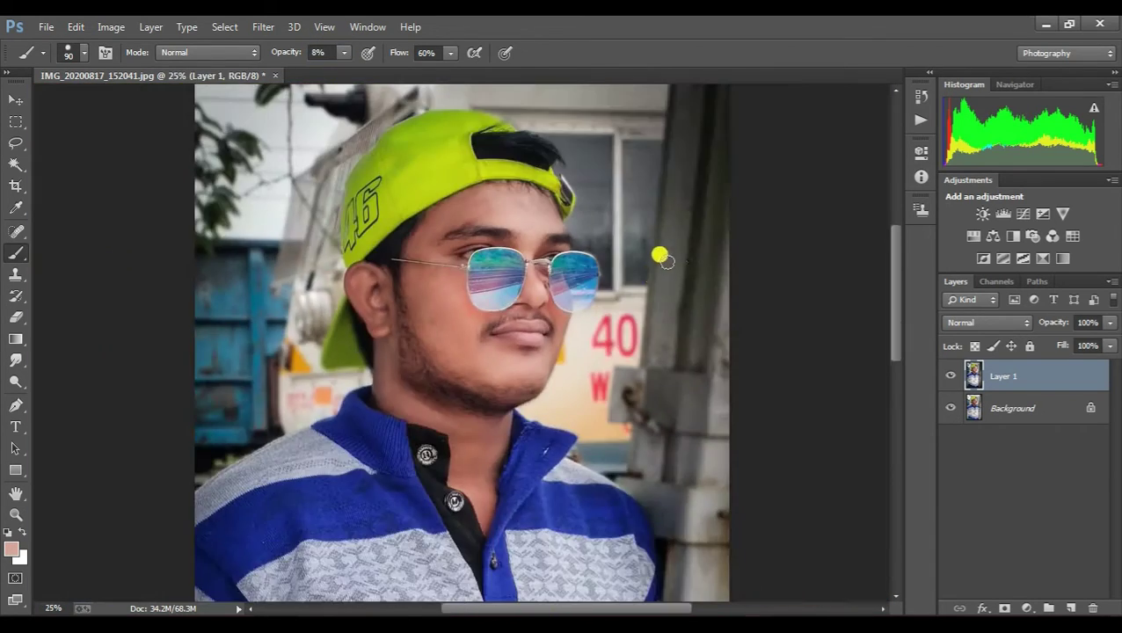
{"action": "scroll", "coordinate": [515, 242], "scroll_direction": "down", "scroll_amount": 2, "text": "alt"}
- In Camera Raw, set exposure +0.15, highlights -7, shadows -43, blacks -35, clarity +36
{"action": "scroll", "coordinate": [514, 241], "scroll_direction": "up", "scroll_amount": 3, "text": "alt"}
{"action": "scroll", "coordinate": [431, 204], "scroll_direction": "down", "scroll_amount": 3, "text": "alt"}
{"action": "left_click", "coordinate": [262, 26]}
{"action": "left_click", "coordinate": [326, 118]}
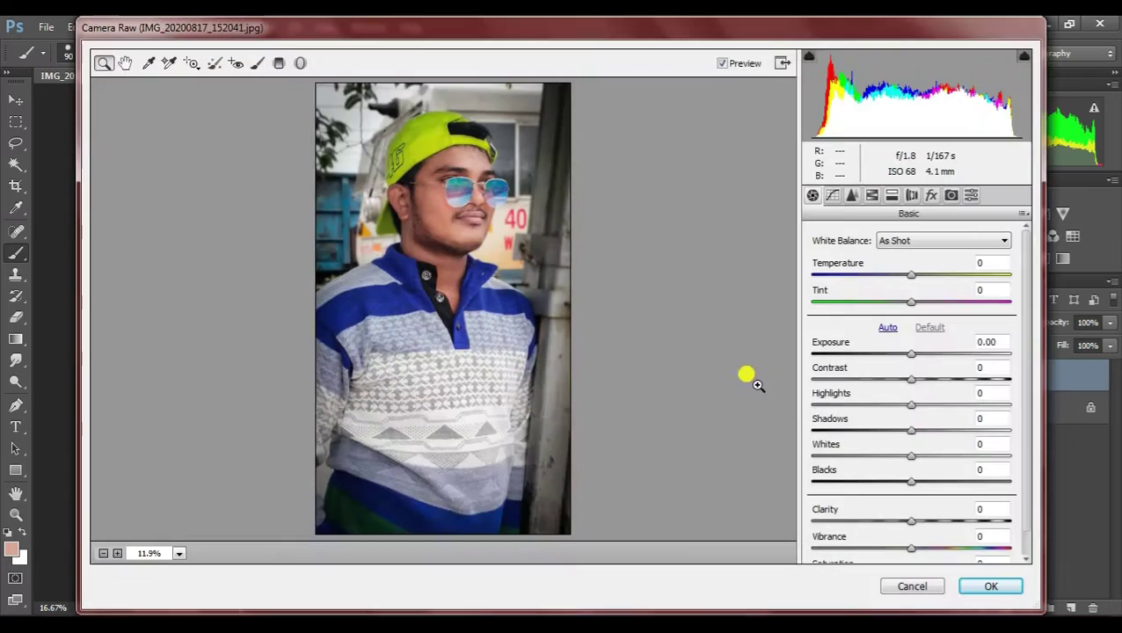
{"action": "mouse_move", "coordinate": [911, 354]}
{"action": "left_mouse_down"}
{"action": "mouse_move", "coordinate": [891, 354]}
{"action": "mouse_move", "coordinate": [910, 360]}
{"action": "left_mouse_up"}
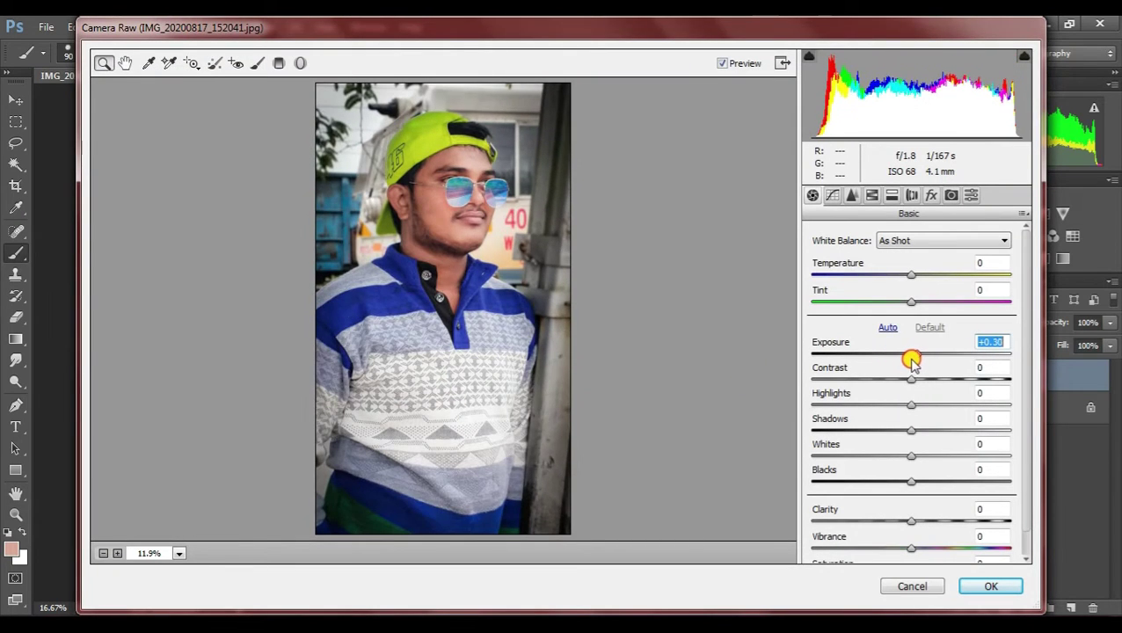
{"action": "mouse_move", "coordinate": [911, 430]}
{"action": "left_mouse_down"}
{"action": "mouse_move", "coordinate": [815, 426]}
{"action": "mouse_move", "coordinate": [851, 430]}
{"action": "left_mouse_up"}
{"action": "mouse_move", "coordinate": [910, 405]}
{"action": "left_mouse_down"}
{"action": "mouse_move", "coordinate": [889, 417]}
{"action": "mouse_move", "coordinate": [902, 423]}
{"action": "left_mouse_up"}
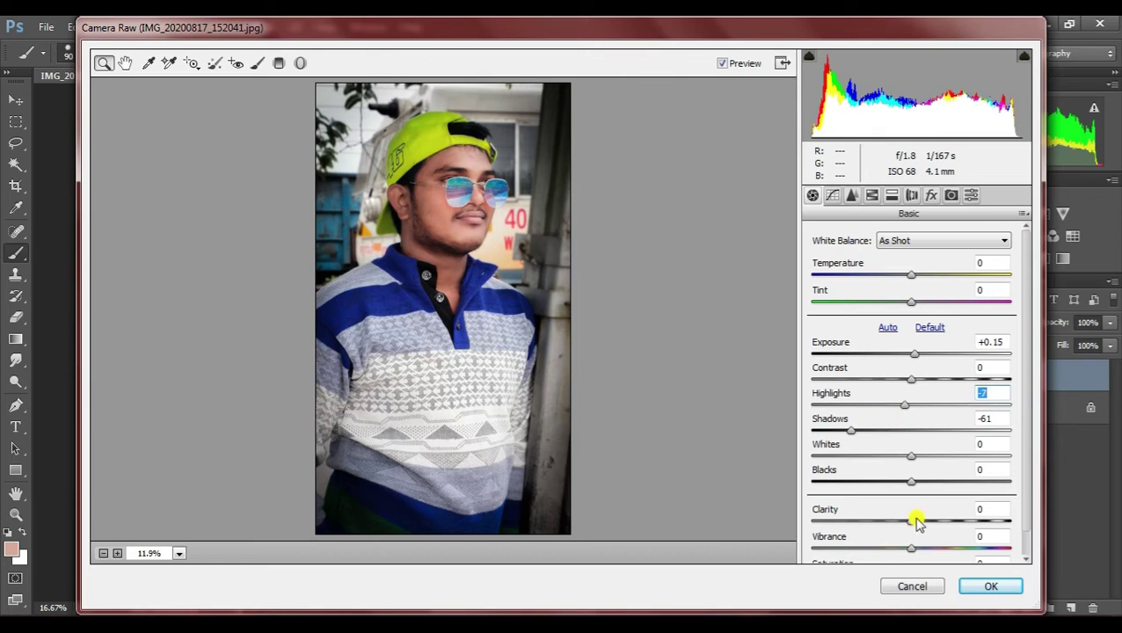
{"action": "mouse_move", "coordinate": [911, 481]}
{"action": "left_mouse_down"}
{"action": "mouse_move", "coordinate": [860, 496]}
{"action": "mouse_move", "coordinate": [876, 488]}
{"action": "left_mouse_up"}
{"action": "left_click_drag", "start_coordinate": [850, 430], "coordinate": [879, 437]}
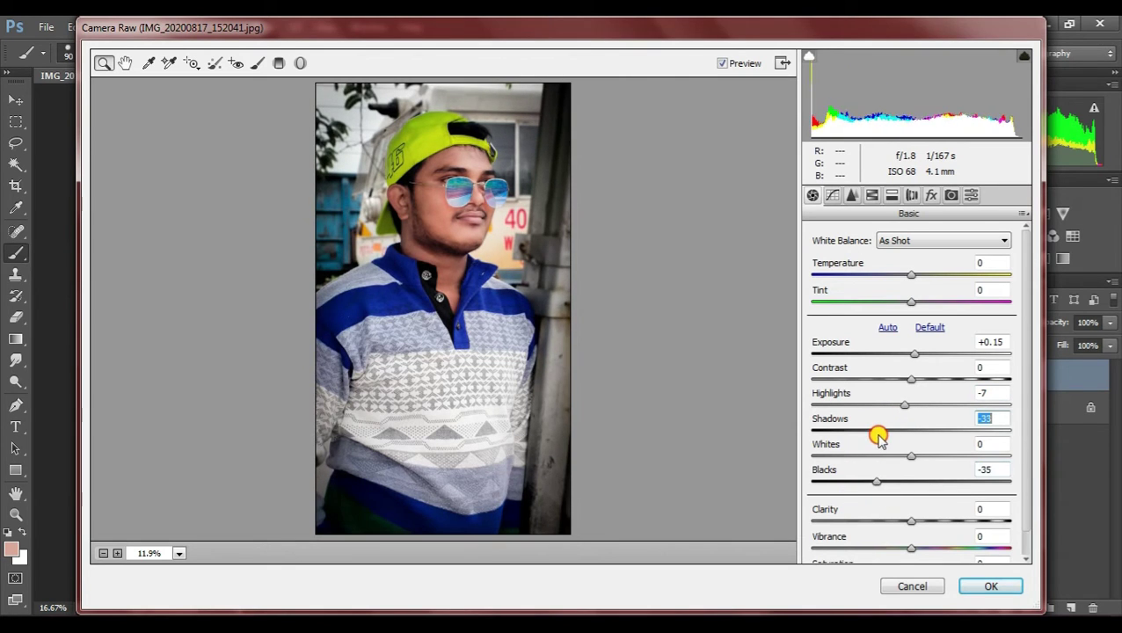
{"action": "scroll", "coordinate": [920, 356], "scroll_direction": "down", "scroll_amount": 1}
{"action": "left_click_drag", "start_coordinate": [909, 493], "coordinate": [874, 505]}
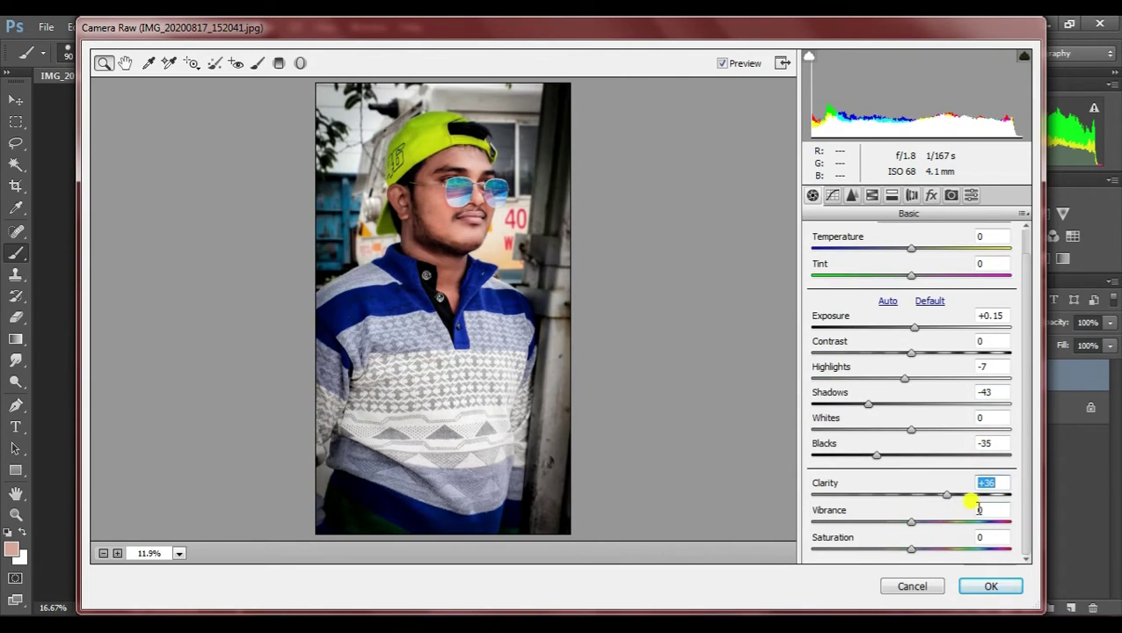
- Add a -26 Paint Overlay post-crop vignette and apply the Camera Raw filter
{"action": "left_click", "coordinate": [889, 197]}
{"action": "left_click", "coordinate": [931, 194]}
{"action": "left_click_drag", "start_coordinate": [907, 405], "coordinate": [886, 408]}
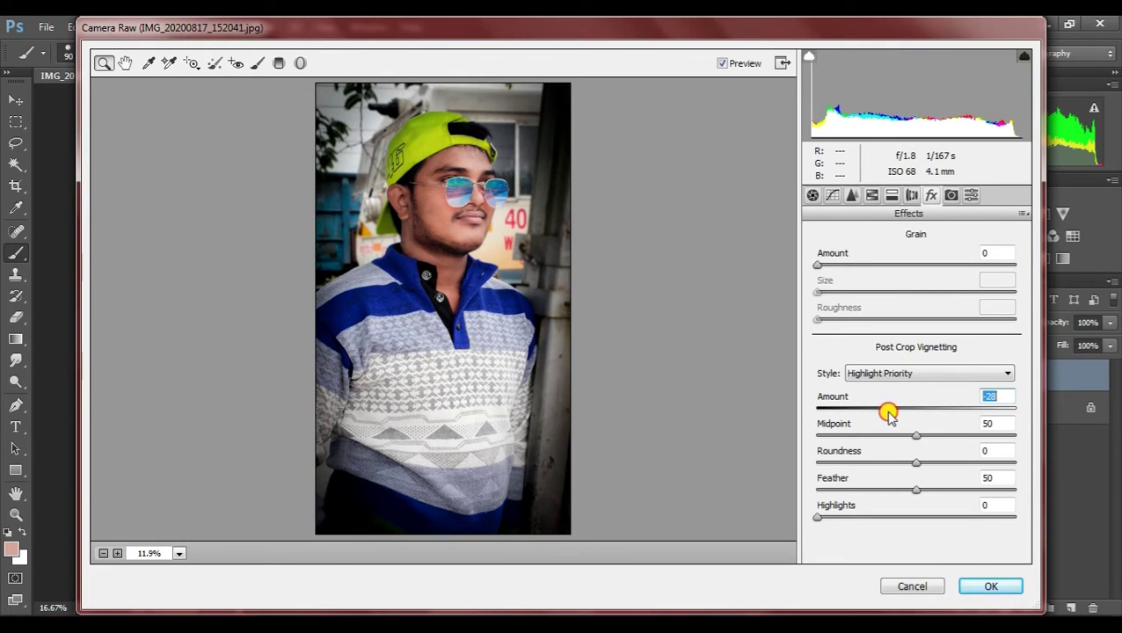
{"action": "left_click", "coordinate": [929, 373]}
{"action": "left_click", "coordinate": [890, 410]}
{"action": "left_click", "coordinate": [990, 586]}
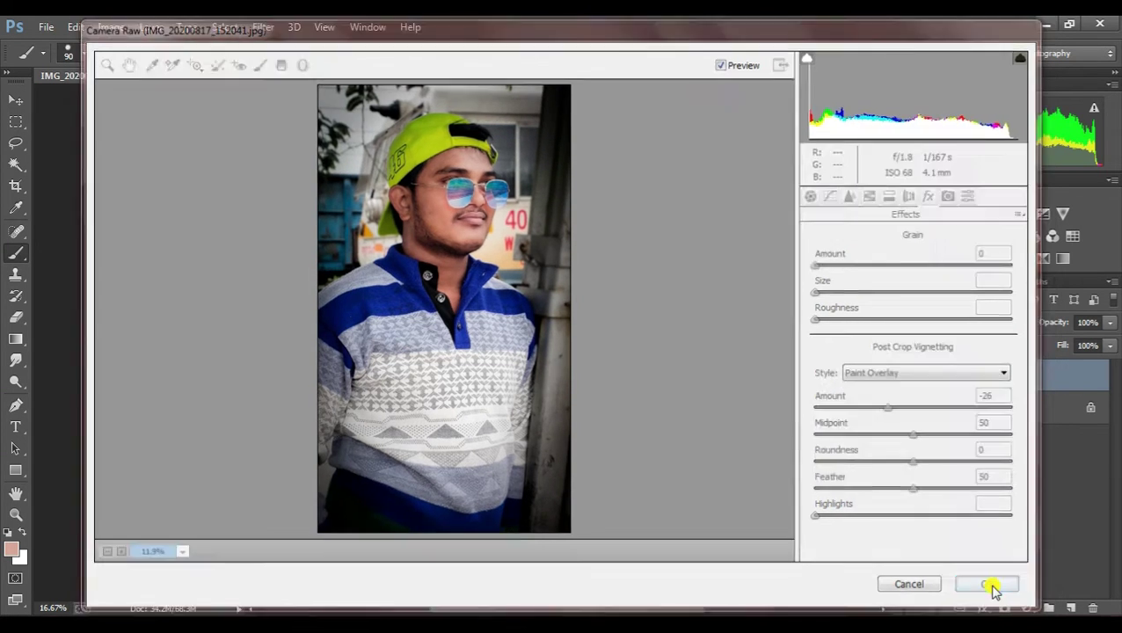
- Zoom out to view the whole graded photo
{"action": "key", "text": "ctrl+minus"}
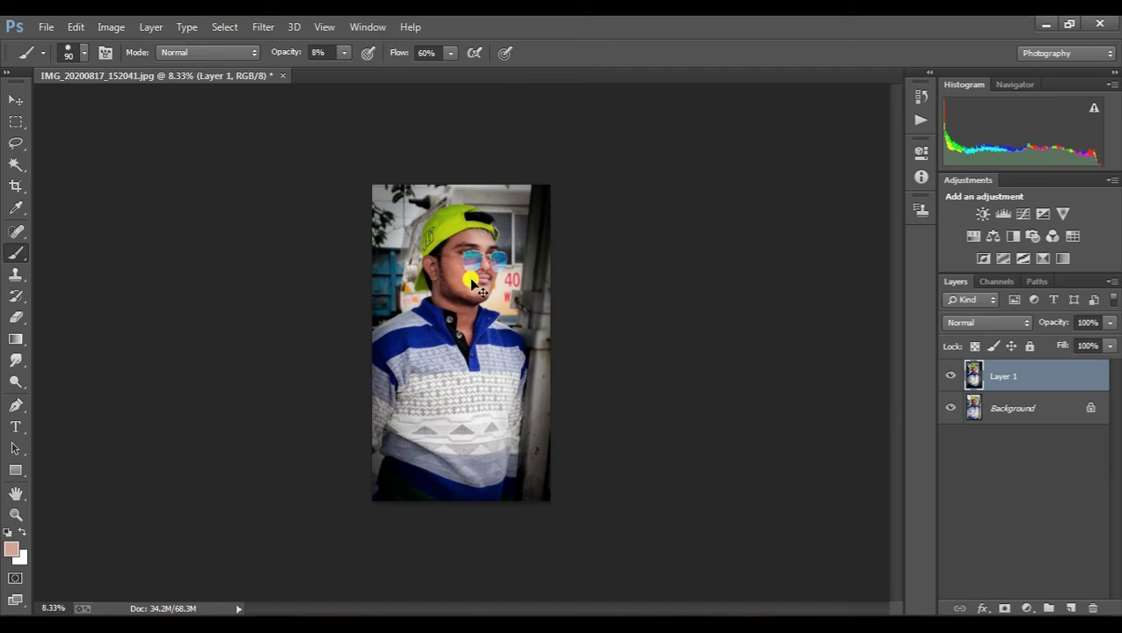
{"action": "scroll", "coordinate": [472, 283], "scroll_direction": "up", "scroll_amount": 1}
{"action": "scroll", "coordinate": [473, 283], "scroll_direction": "up", "scroll_amount": 1}
{"action": "scroll", "coordinate": [468, 261], "scroll_direction": "up", "scroll_amount": 1}
{"action": "scroll", "coordinate": [427, 146], "scroll_direction": "up", "scroll_amount": 1}
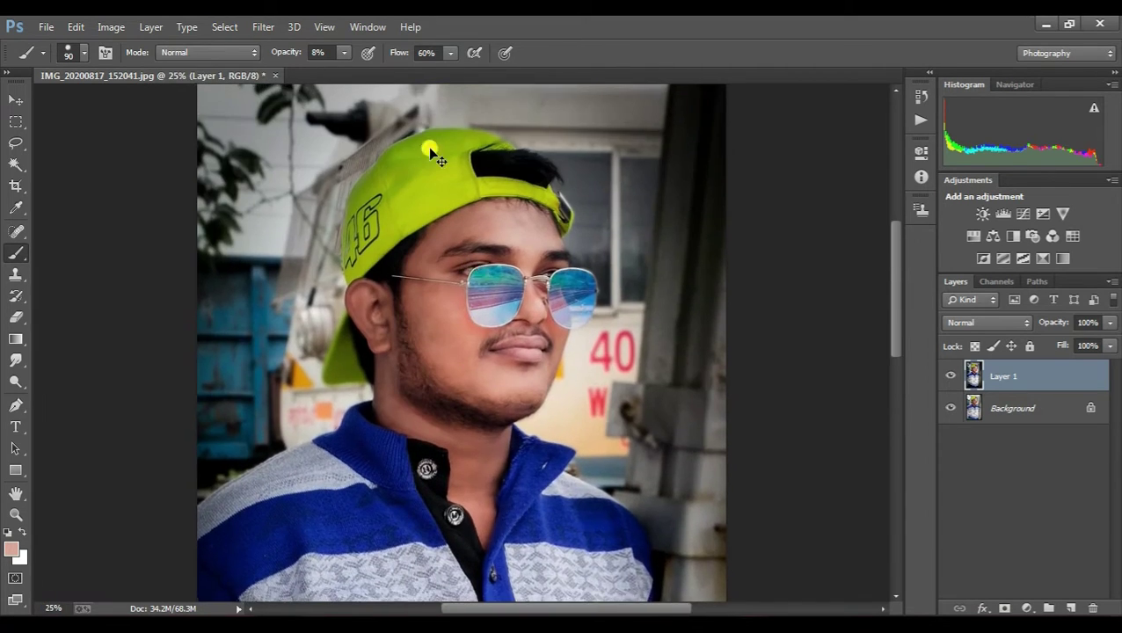
{"action": "scroll", "coordinate": [427, 146], "scroll_direction": "down", "scroll_amount": 1}
{"action": "left_click", "coordinate": [262, 27]}
- Reopen Camera Raw and drain the saturation from the yellows in HSL
{"action": "left_click", "coordinate": [307, 118]}
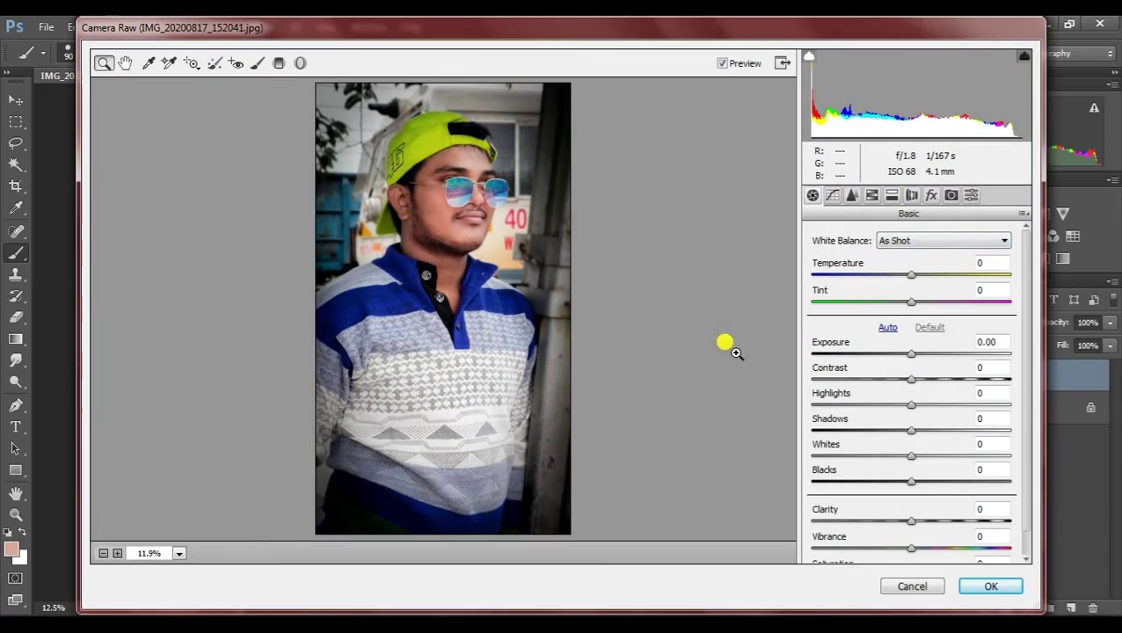
{"action": "left_click", "coordinate": [925, 195]}
{"action": "left_click", "coordinate": [911, 195]}
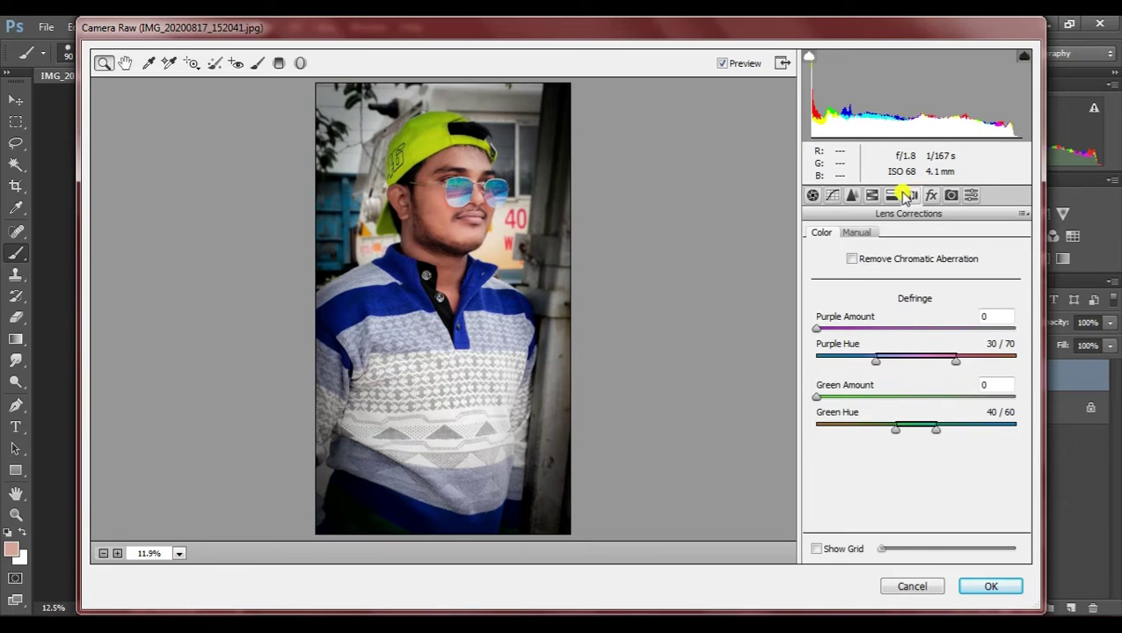
{"action": "left_click", "coordinate": [891, 195]}
{"action": "left_click", "coordinate": [871, 195]}
{"action": "left_click_drag", "start_coordinate": [916, 367], "coordinate": [809, 367]}
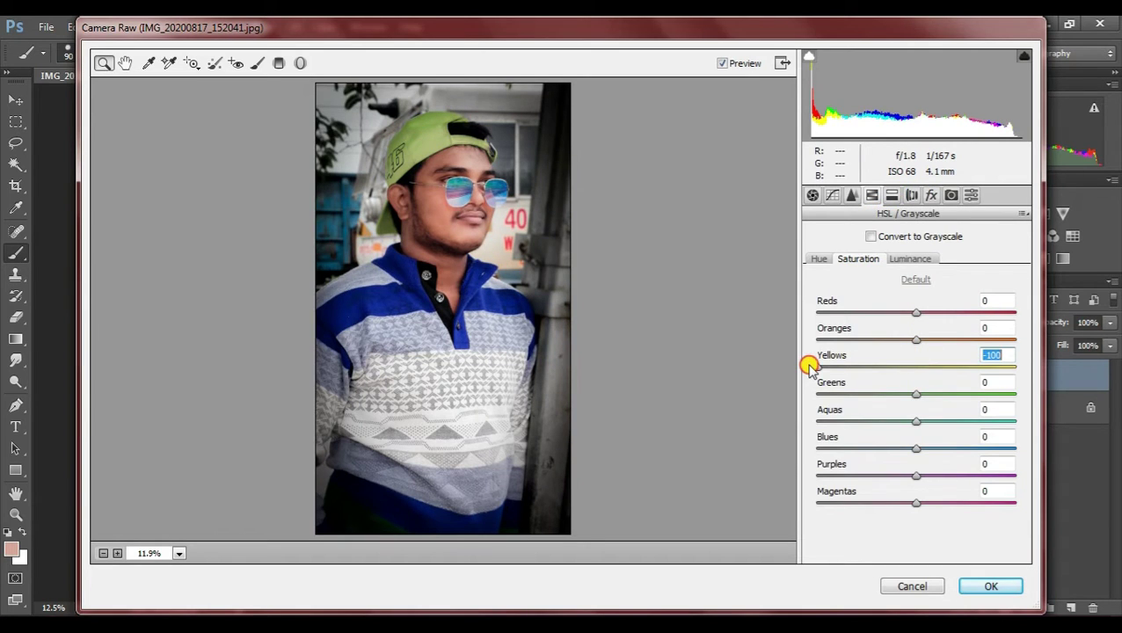
{"action": "left_click_drag", "start_coordinate": [929, 368], "coordinate": [761, 367]}
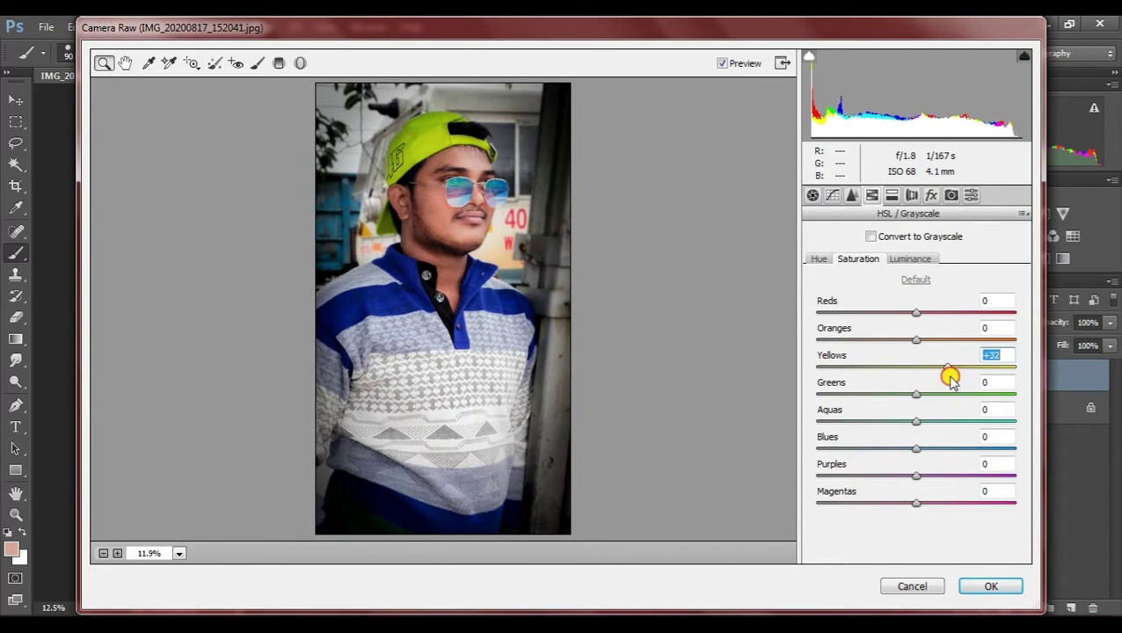
{"action": "left_click_drag", "start_coordinate": [949, 378], "coordinate": [811, 394]}
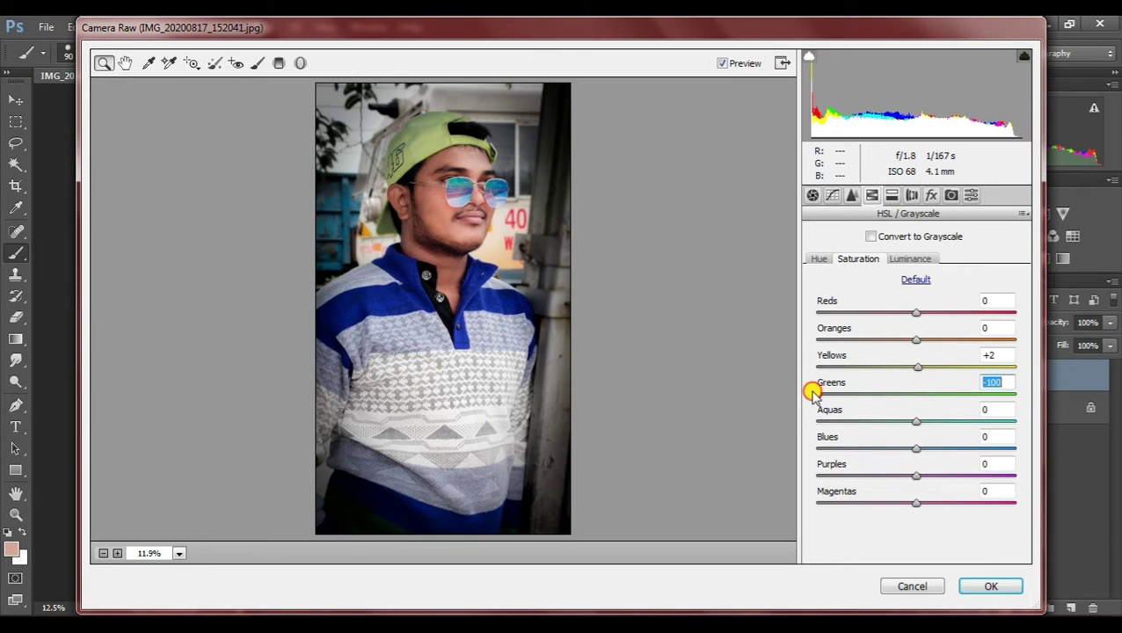
- Darken the oranges and try yellow luminance and saturation changes, setting them back to 0
{"action": "left_click", "coordinate": [910, 258]}
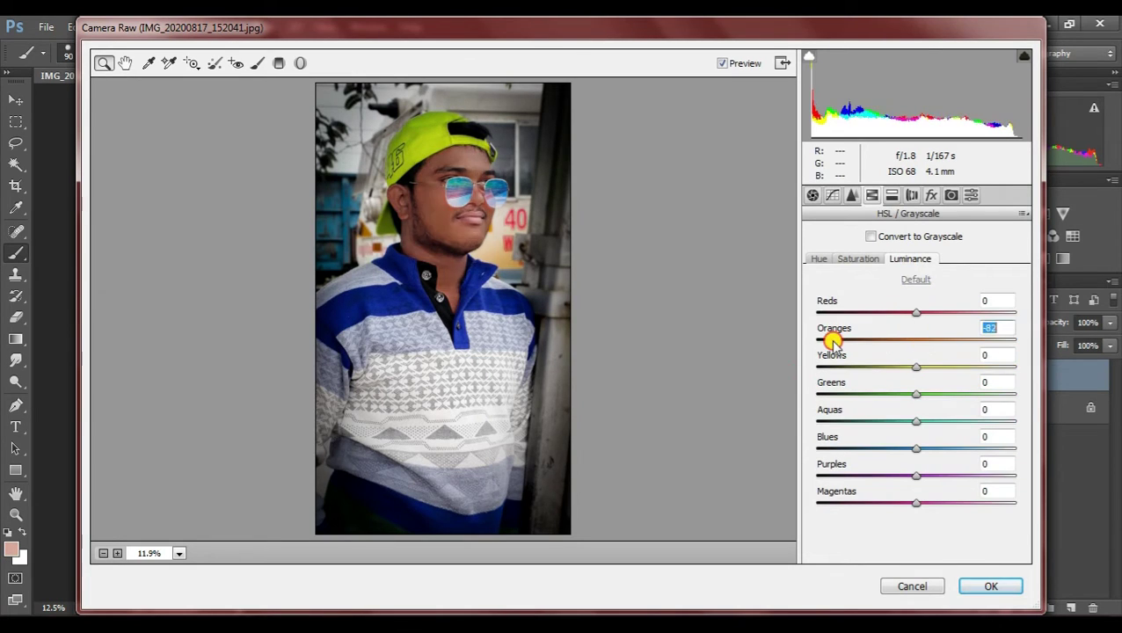
{"action": "left_click_drag", "start_coordinate": [914, 339], "coordinate": [882, 343]}
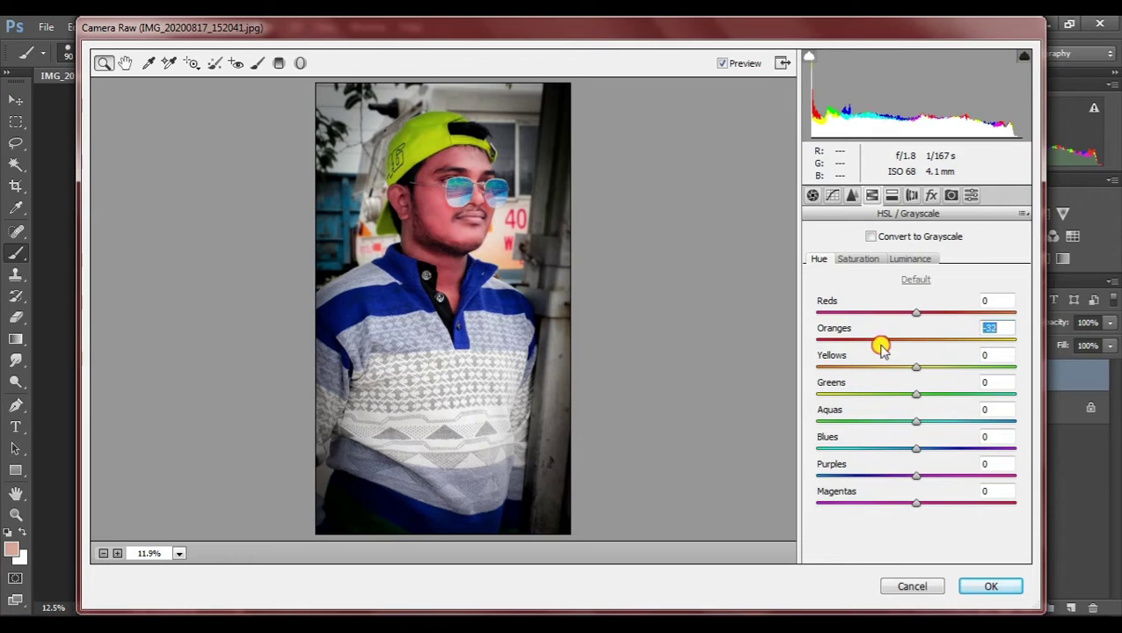
{"action": "left_click", "coordinate": [857, 259]}
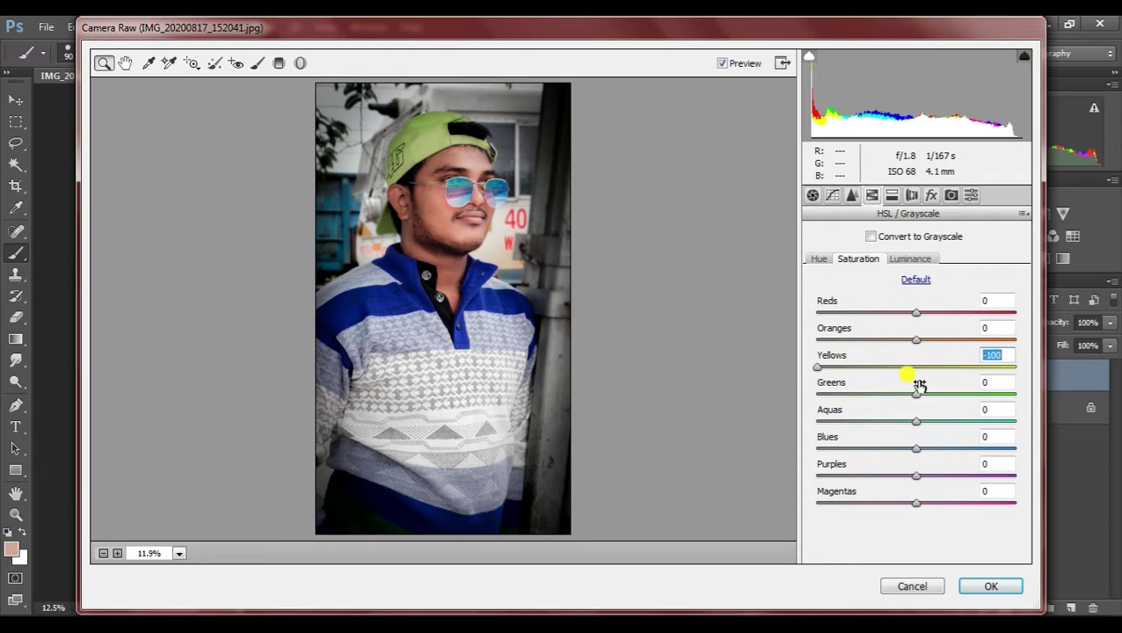
{"action": "left_click", "coordinate": [909, 260]}
{"action": "left_click_drag", "start_coordinate": [916, 367], "coordinate": [1024, 370]}
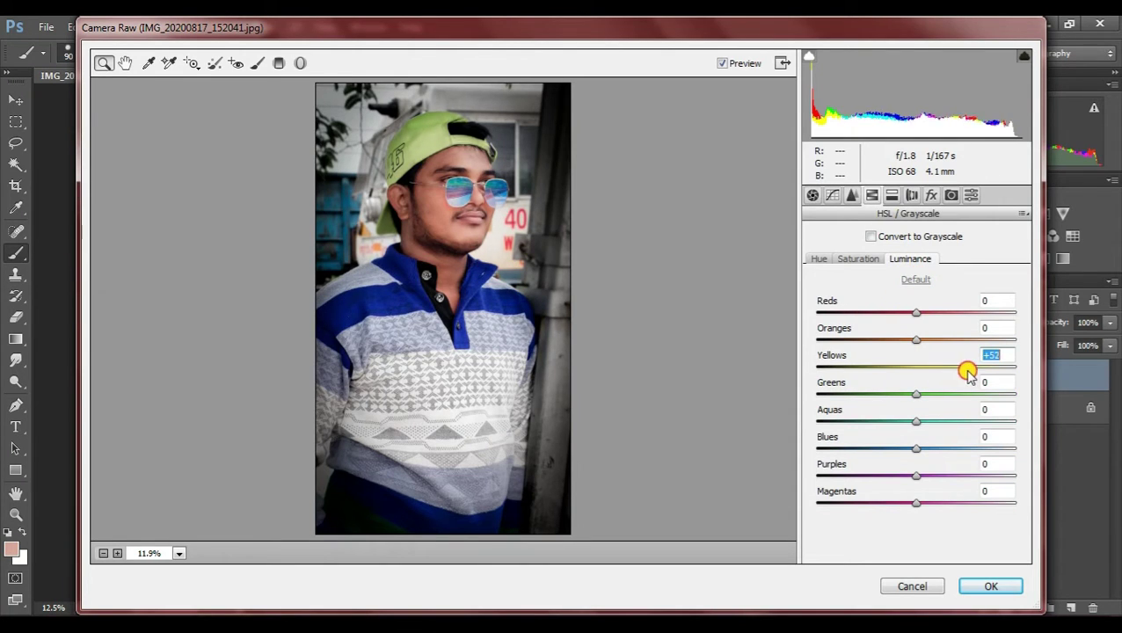
{"action": "type", "text": "0"}
{"action": "left_click", "coordinate": [879, 259]}
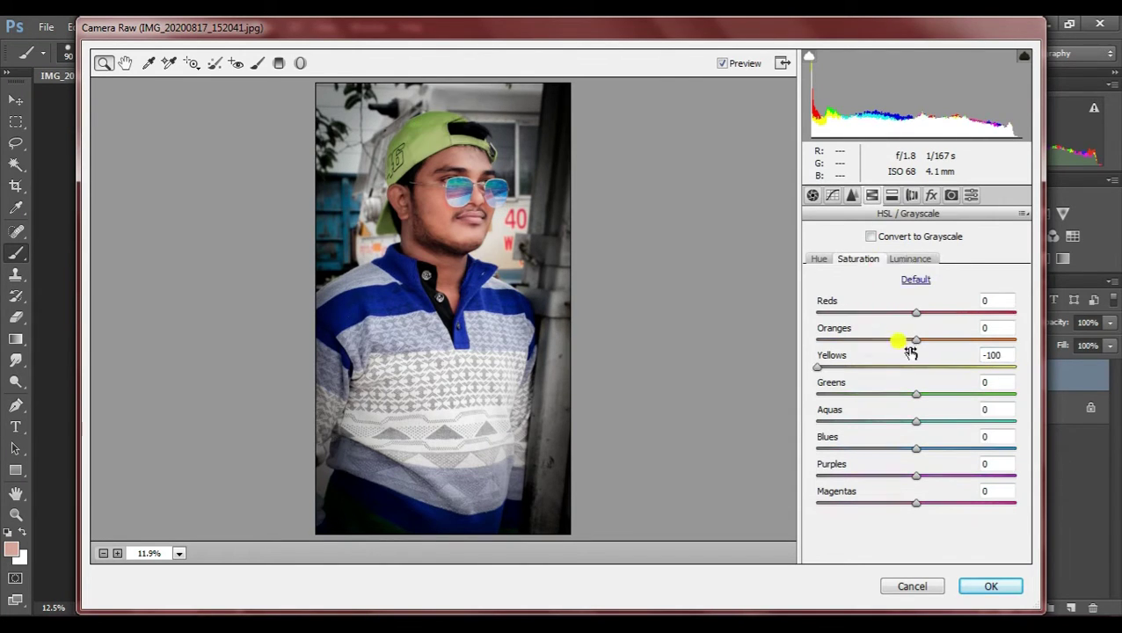
{"action": "mouse_move", "coordinate": [916, 368]}
{"action": "left_mouse_down"}
{"action": "mouse_move", "coordinate": [972, 370]}
{"action": "mouse_move", "coordinate": [816, 376]}
{"action": "left_mouse_up"}
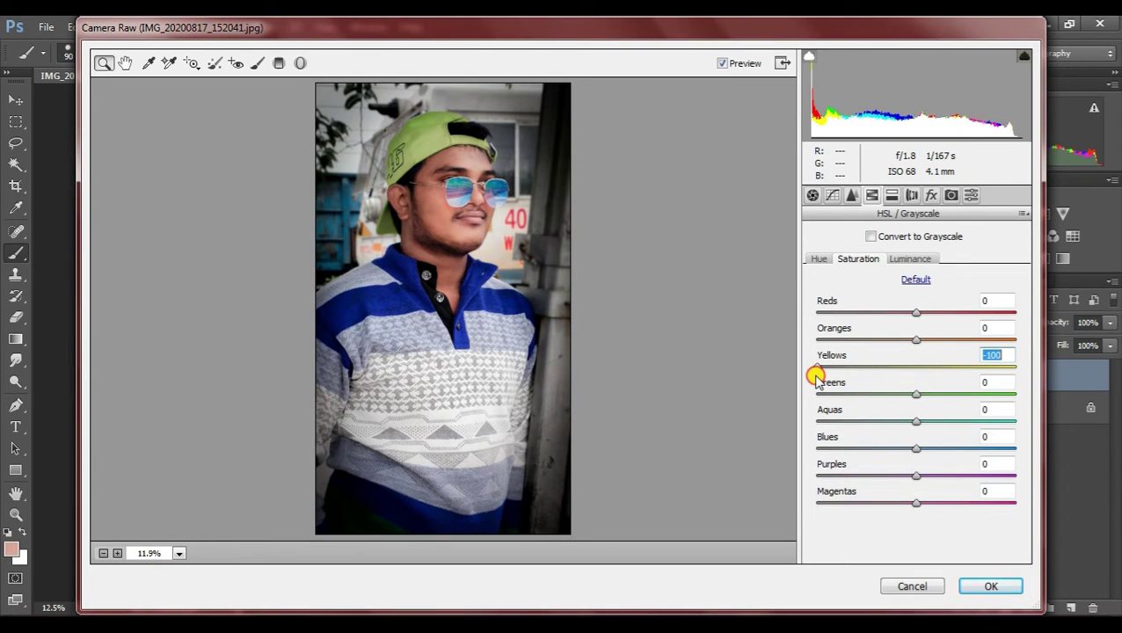
{"action": "type", "text": "0"}
{"action": "left_click", "coordinate": [919, 259]}
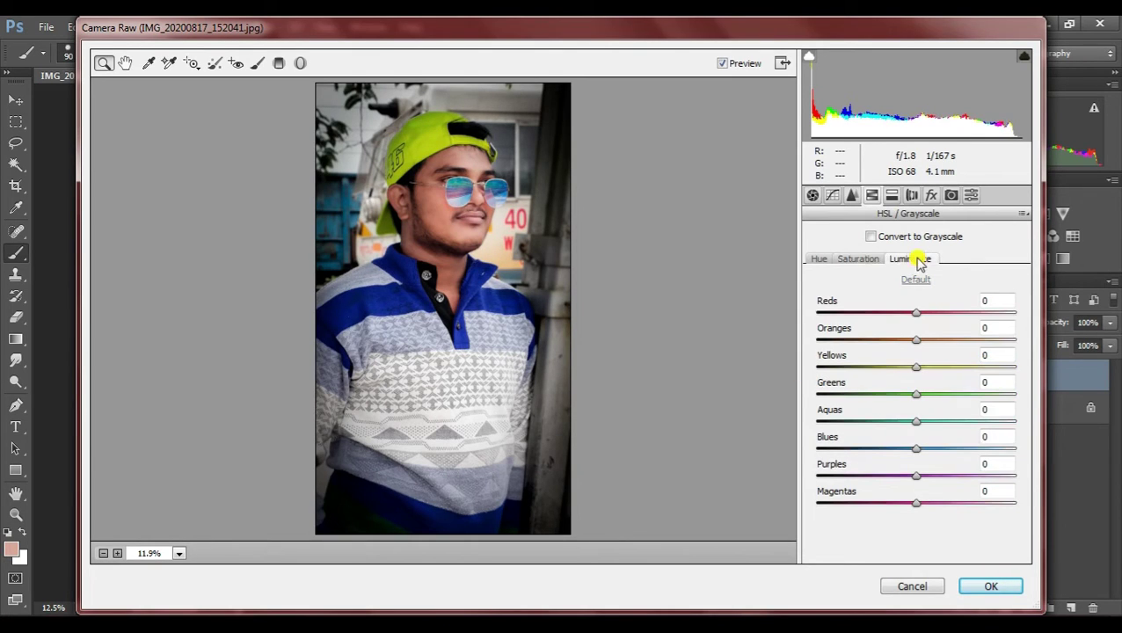
- Desaturate the aquas, set greens to 0, and fully desaturate the yellows
{"action": "left_click", "coordinate": [816, 262]}
{"action": "left_click", "coordinate": [848, 261]}
{"action": "left_click_drag", "start_coordinate": [916, 423], "coordinate": [892, 418]}
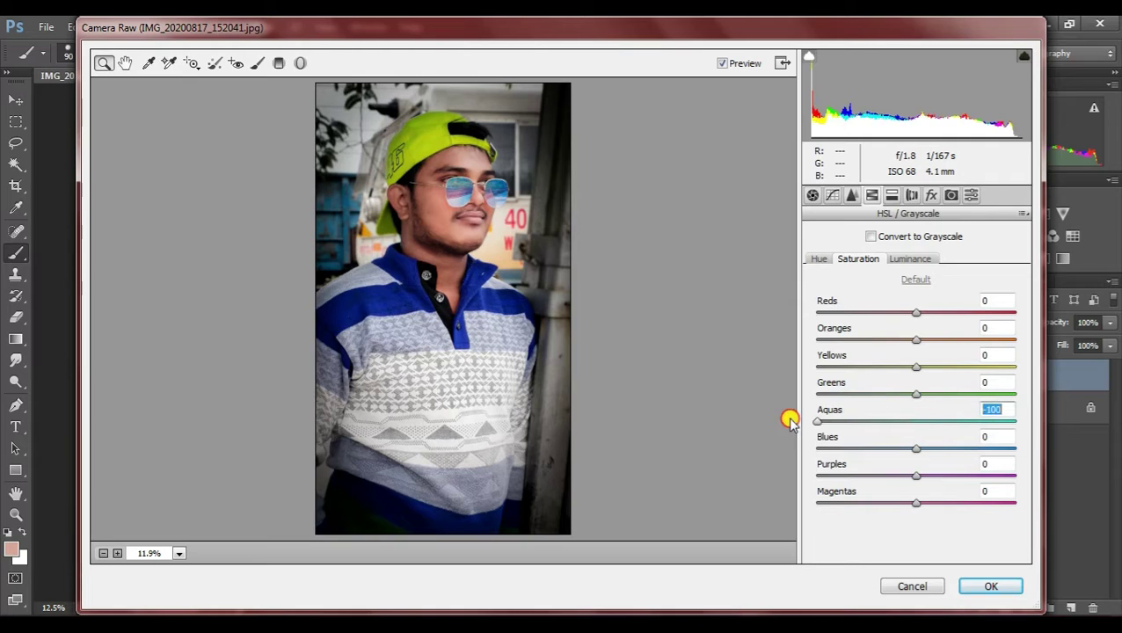
{"action": "key", "text": "shift+Tab"}
{"action": "type", "text": "0"}
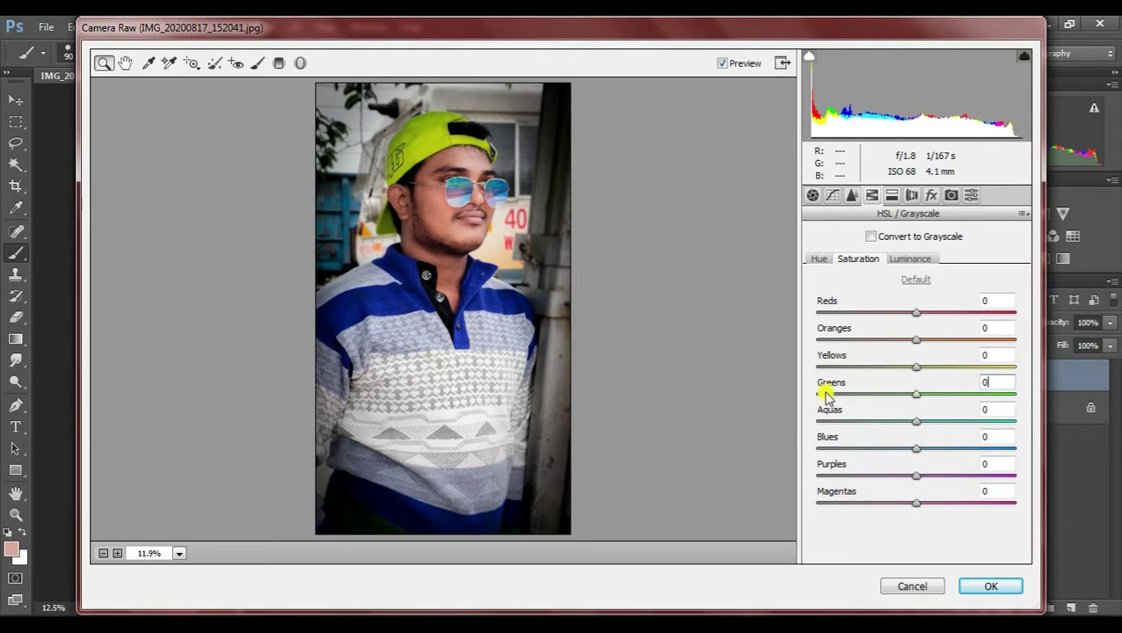
{"action": "left_click_drag", "start_coordinate": [905, 366], "coordinate": [749, 372]}
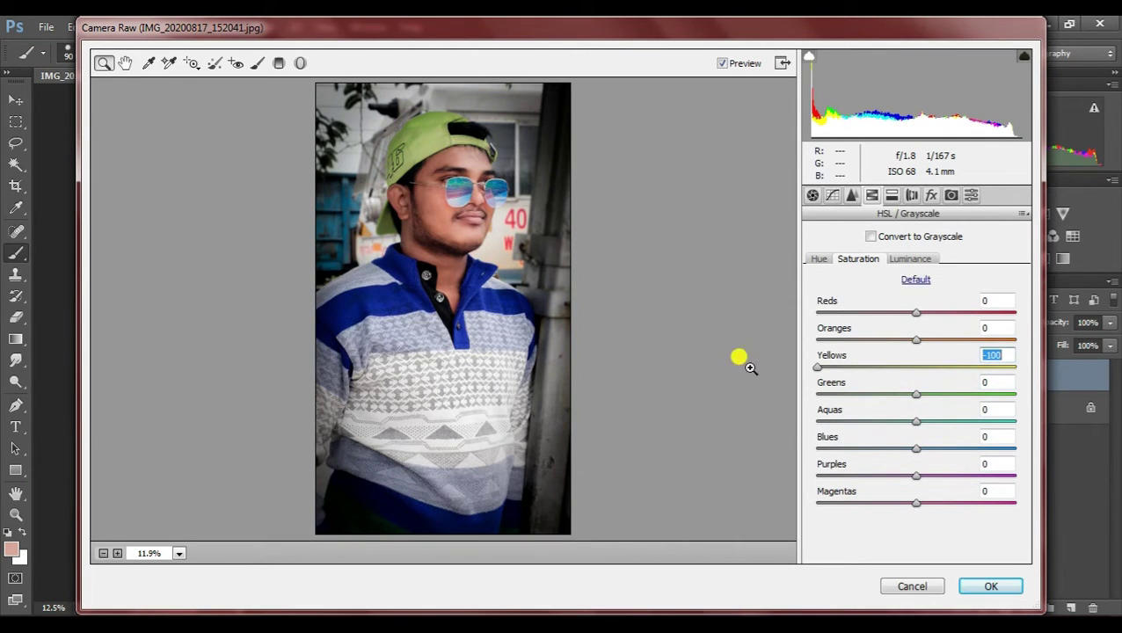
- Preview grayscale, keep the fully desaturated yellows, review split toning and effects, and apply
{"action": "left_click", "coordinate": [872, 239]}
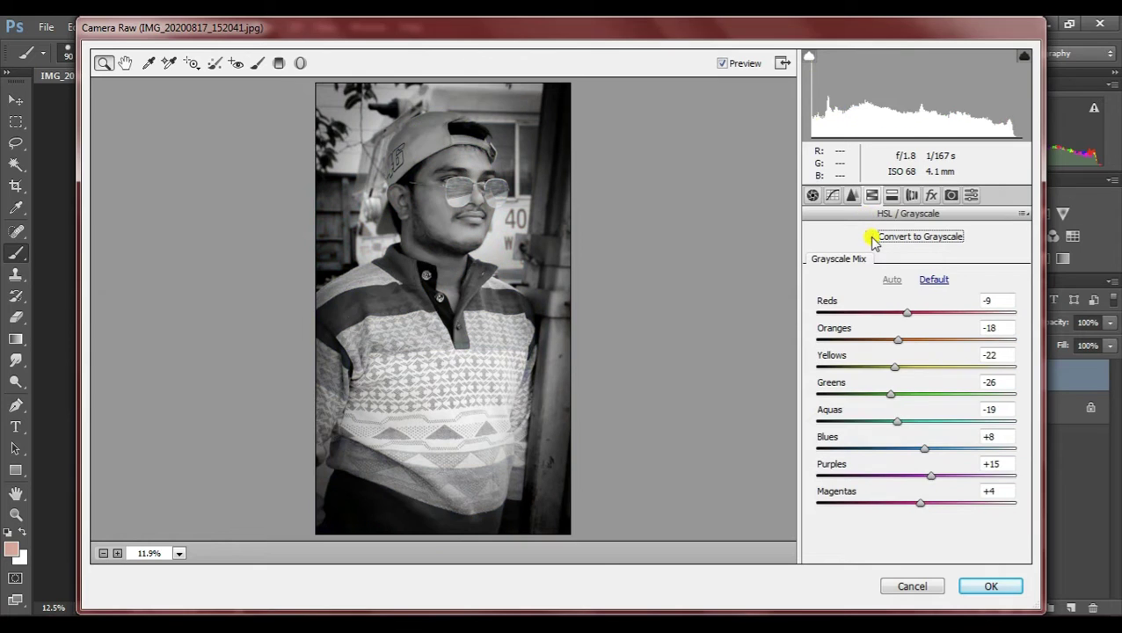
{"action": "left_click", "coordinate": [872, 238]}
{"action": "left_click", "coordinate": [872, 239]}
{"action": "left_click", "coordinate": [873, 238]}
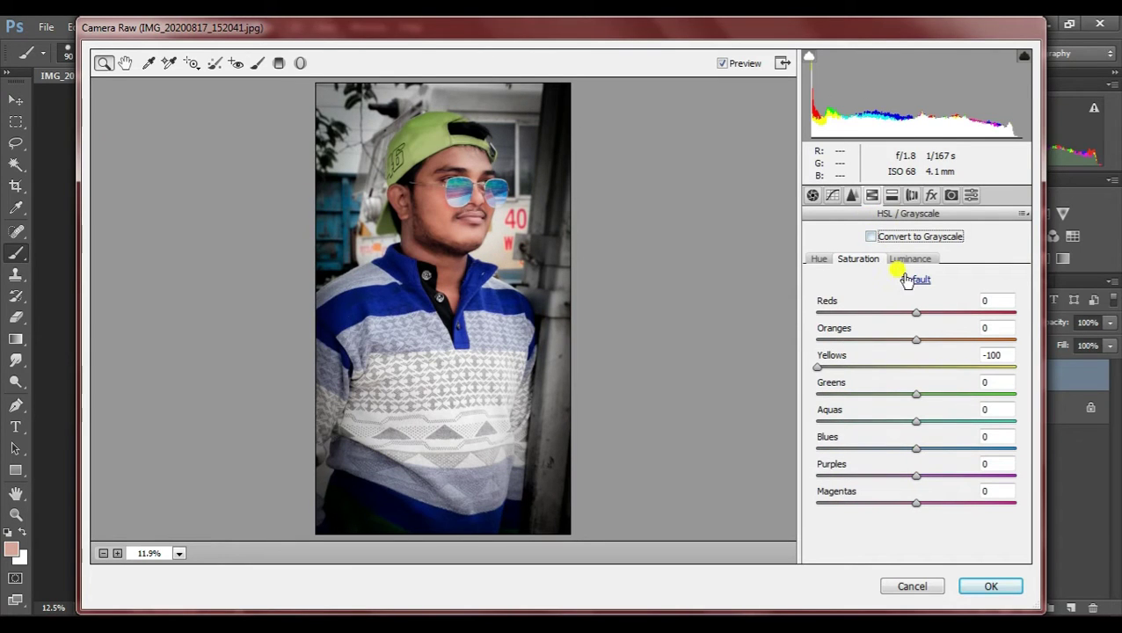
{"action": "left_click", "coordinate": [916, 281]}
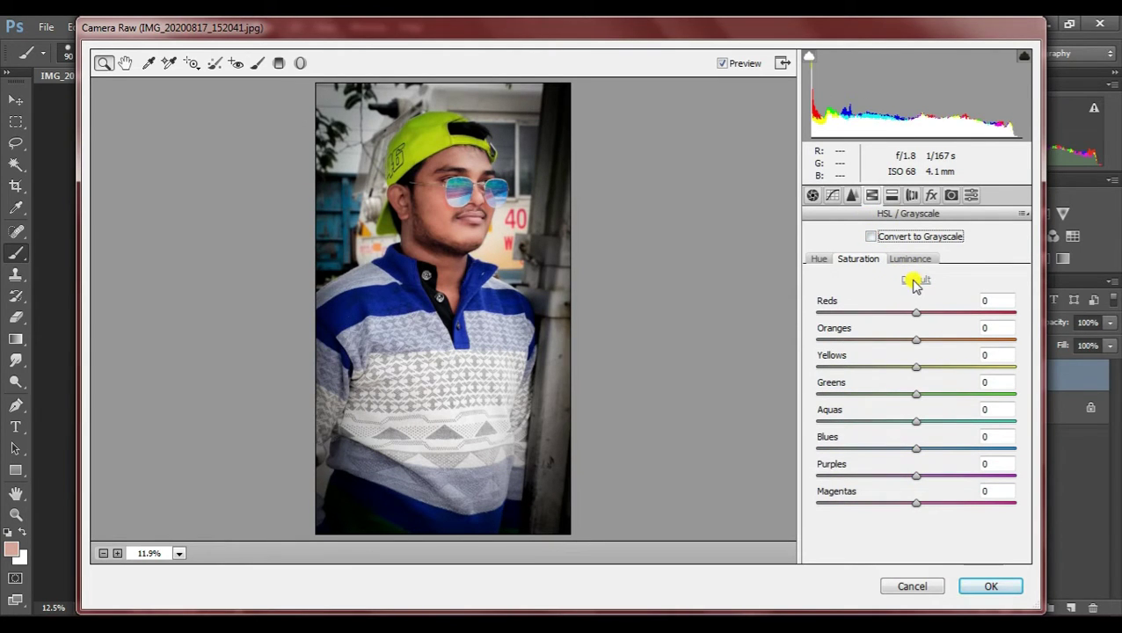
{"action": "key", "text": "ctrl+z"}
{"action": "left_click", "coordinate": [890, 196]}
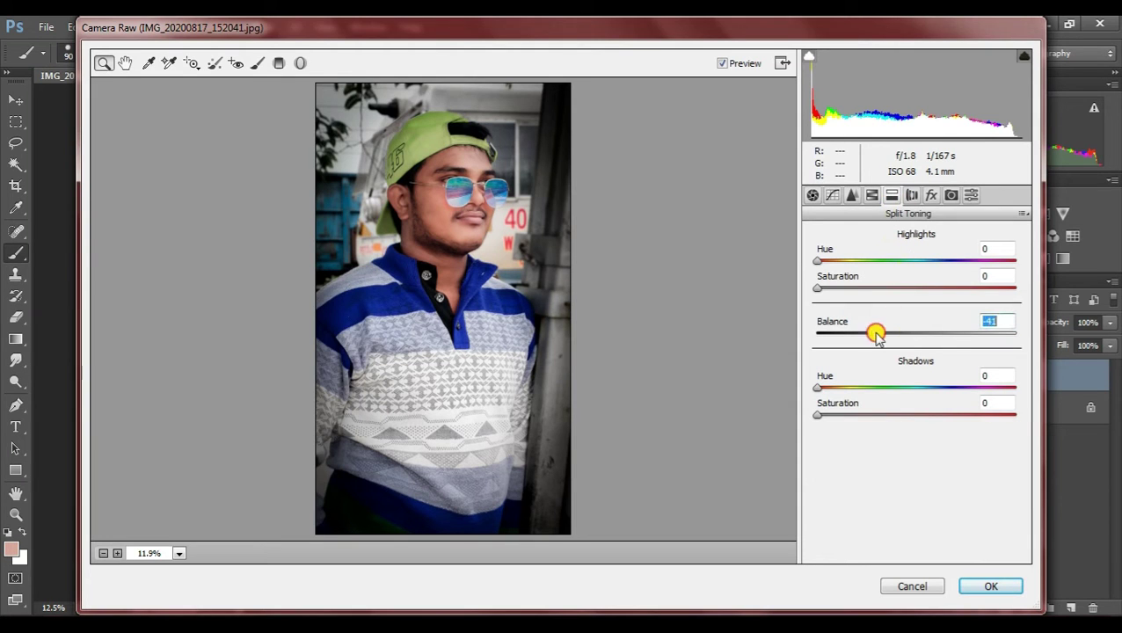
{"action": "left_click", "coordinate": [930, 195]}
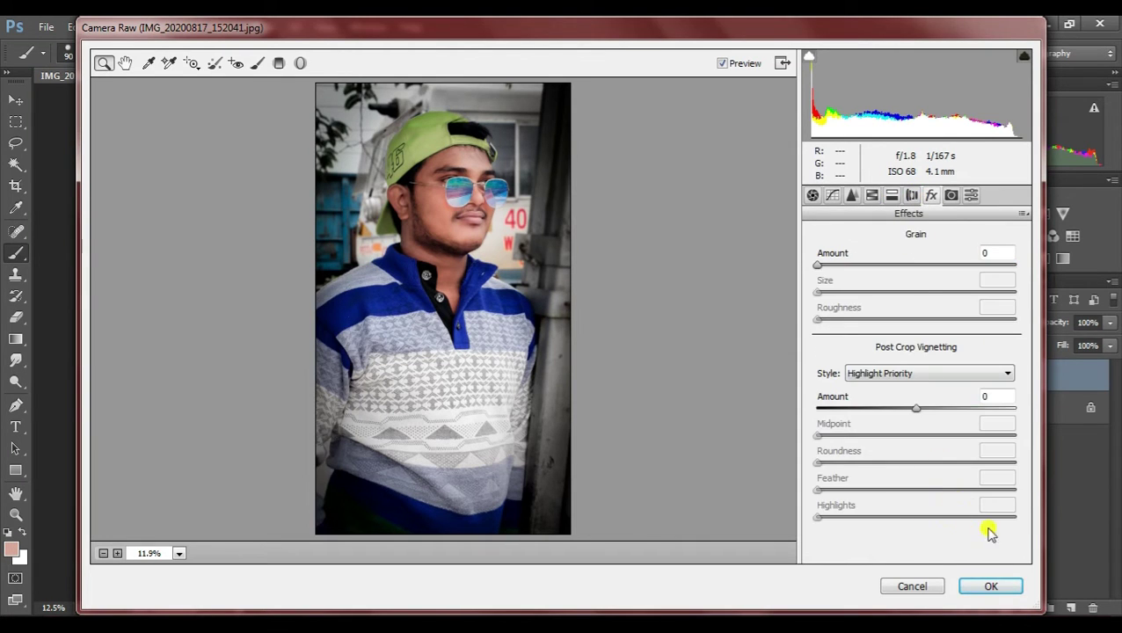
{"action": "left_click", "coordinate": [991, 585]}
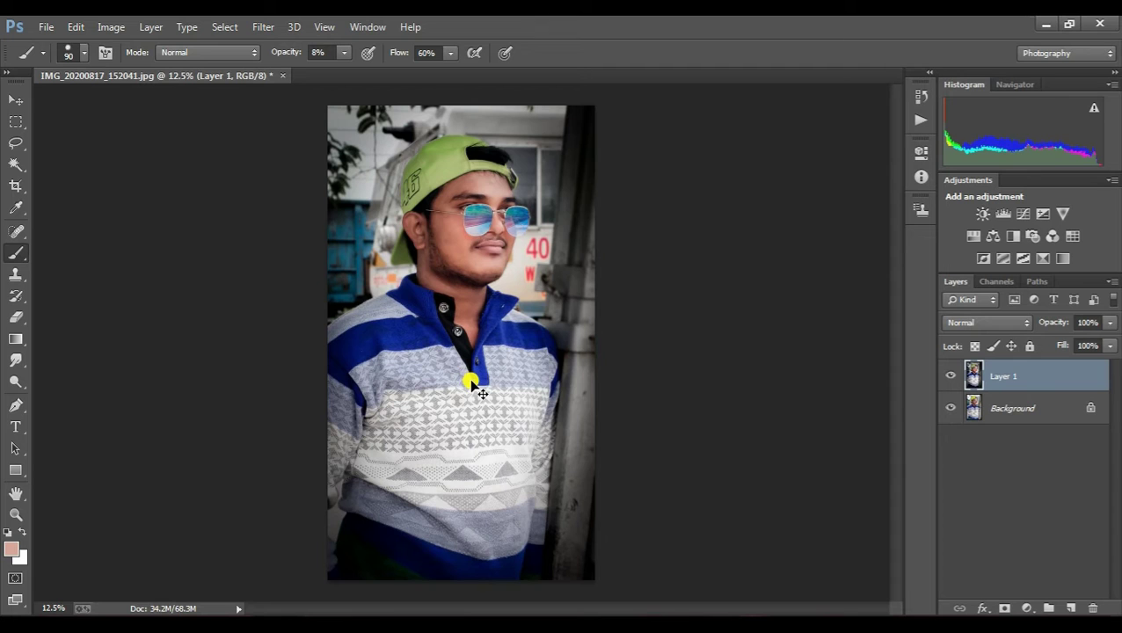
- Select the Smudge tool with an 87 px brush
{"action": "scroll", "coordinate": [437, 250], "scroll_direction": "up", "scroll_amount": 2}
{"action": "scroll", "coordinate": [413, 246], "scroll_direction": "up", "scroll_amount": 2}
{"action": "scroll", "coordinate": [374, 317], "scroll_direction": "up", "scroll_amount": 1}
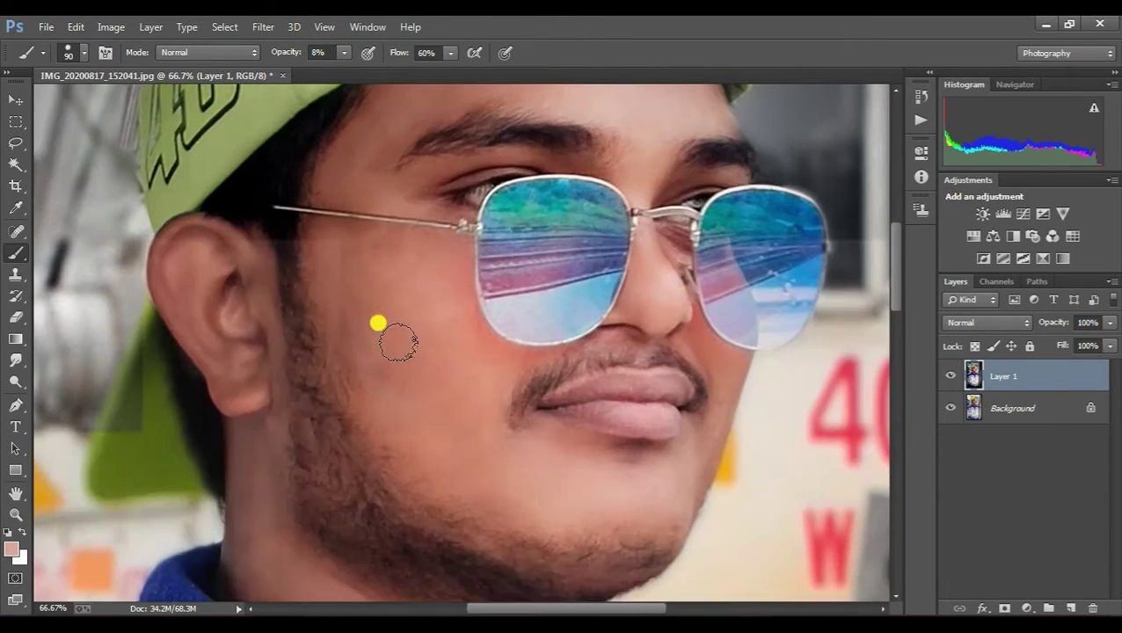
{"action": "scroll", "coordinate": [415, 340], "scroll_direction": "up", "scroll_amount": 1}
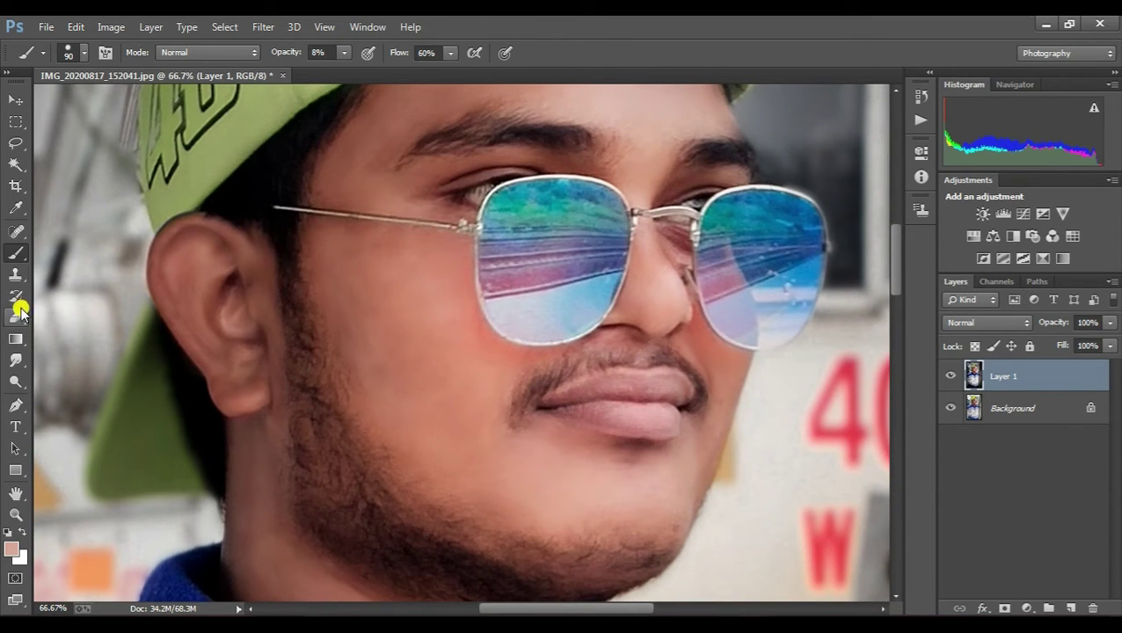
{"action": "left_click", "coordinate": [16, 359]}
{"action": "scroll", "coordinate": [364, 308], "scroll_direction": "up", "scroll_amount": 1}
{"action": "right_click", "coordinate": [322, 290]}
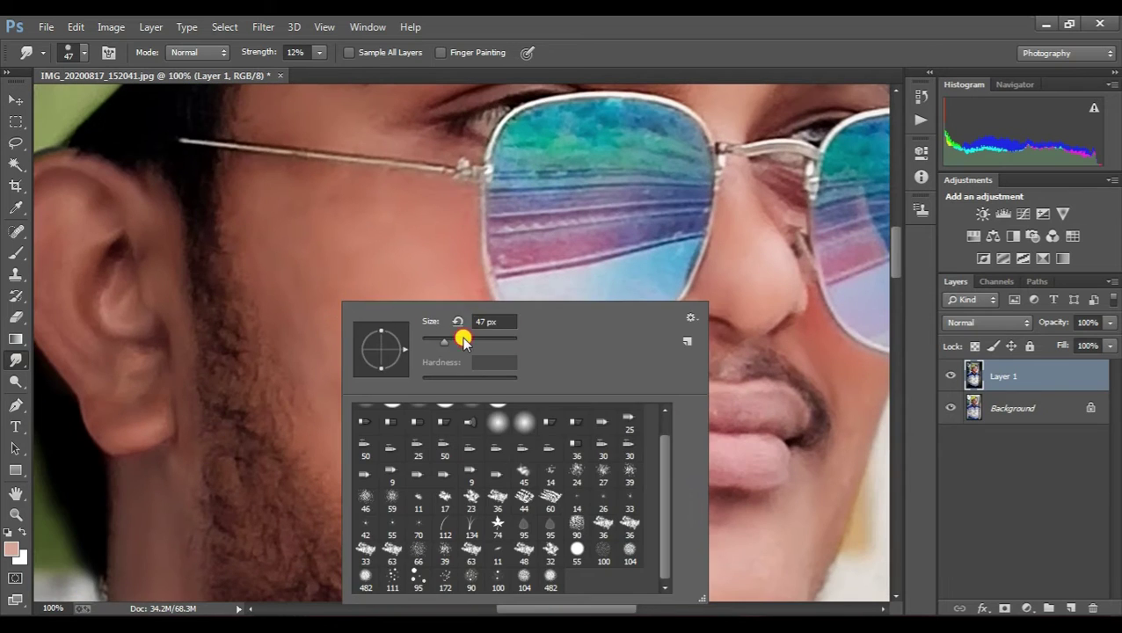
{"action": "left_click_drag", "start_coordinate": [463, 341], "coordinate": [482, 341]}
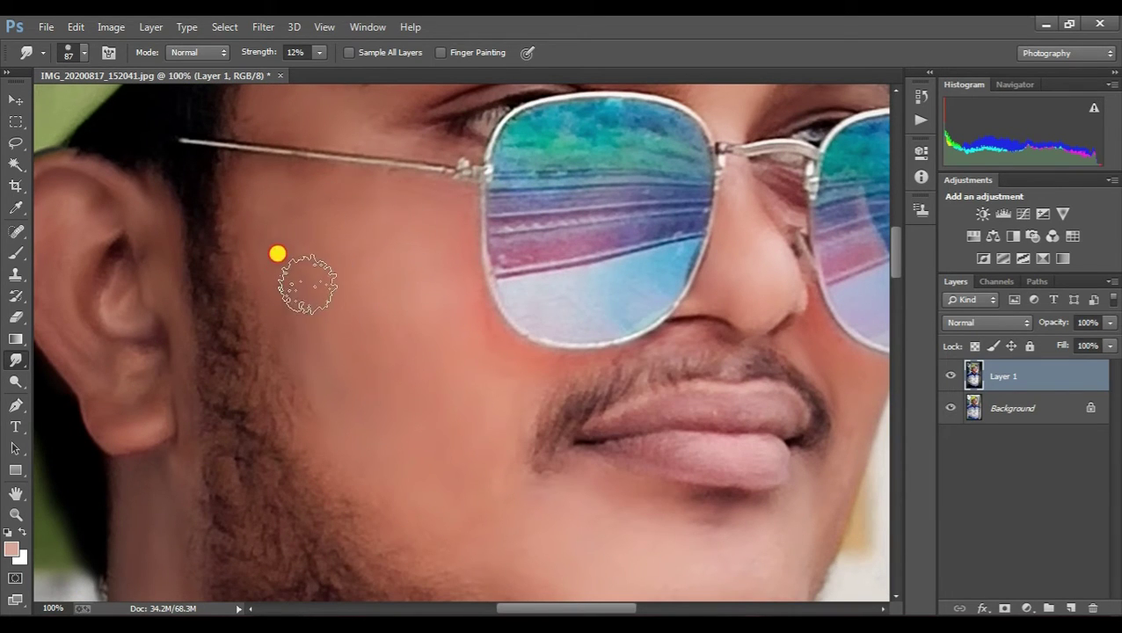
- Smudge the cheek, forehead, jawline and neck skin around the beard at 12% strength
{"action": "scroll", "coordinate": [257, 264], "scroll_direction": "down", "scroll_amount": 3}
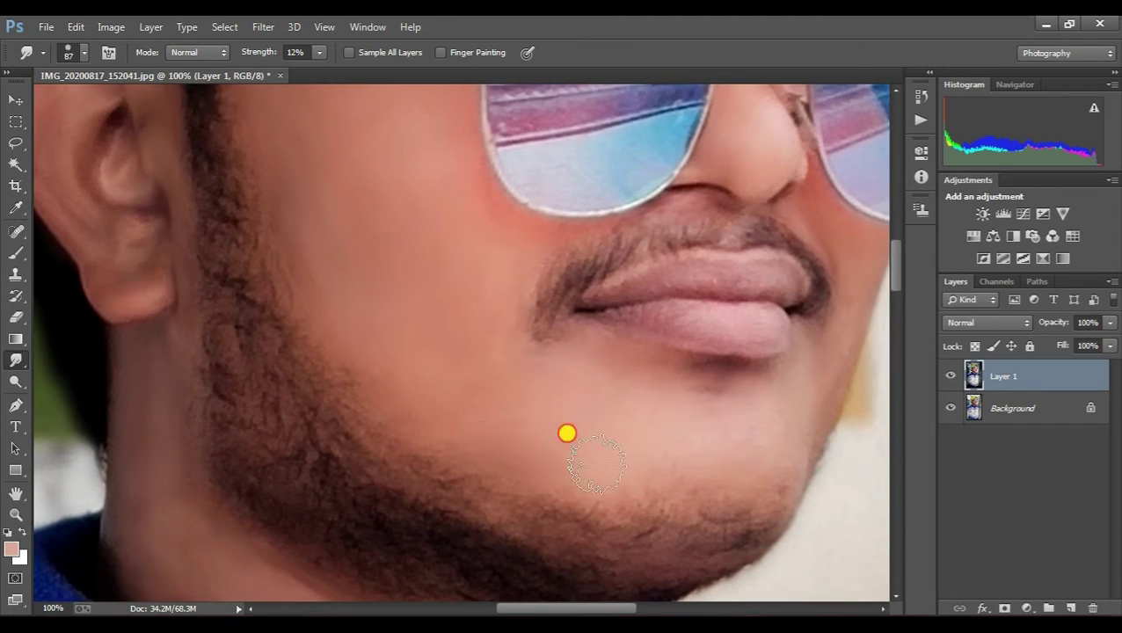
{"action": "scroll", "coordinate": [475, 369], "scroll_direction": "up", "scroll_amount": 3}
{"action": "scroll", "coordinate": [352, 264], "scroll_direction": "up", "scroll_amount": 1}
{"action": "scroll", "coordinate": [316, 229], "scroll_direction": "up", "scroll_amount": 2}
{"action": "scroll", "coordinate": [404, 158], "scroll_direction": "up", "scroll_amount": 1}
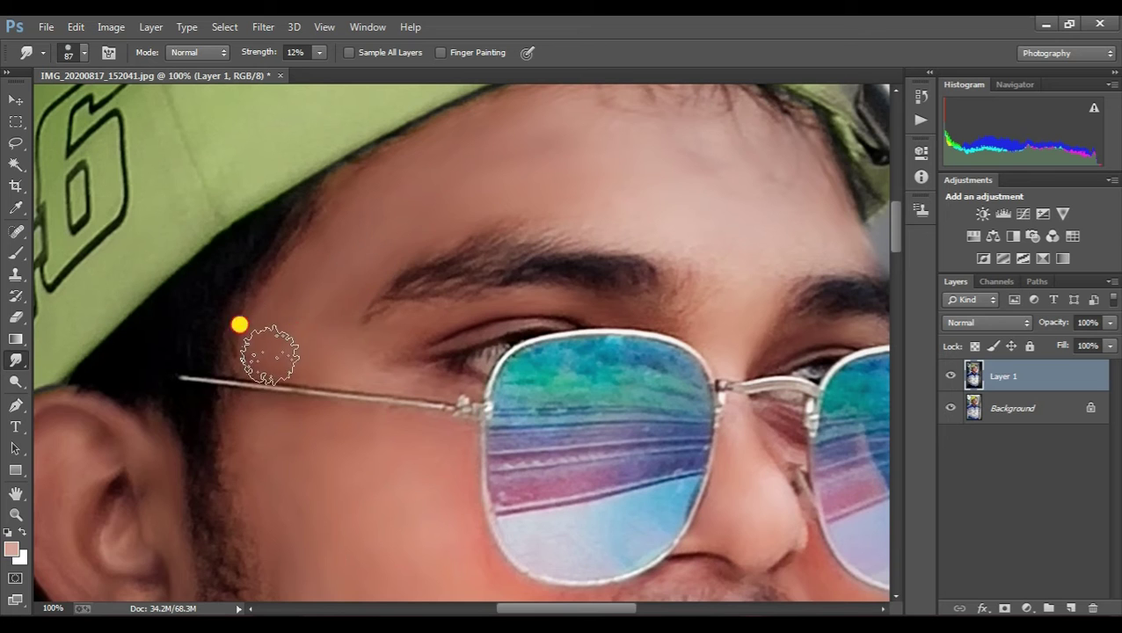
{"action": "scroll", "coordinate": [422, 273], "scroll_direction": "up", "scroll_amount": 3}
{"action": "scroll", "coordinate": [510, 246], "scroll_direction": "down", "scroll_amount": 1}
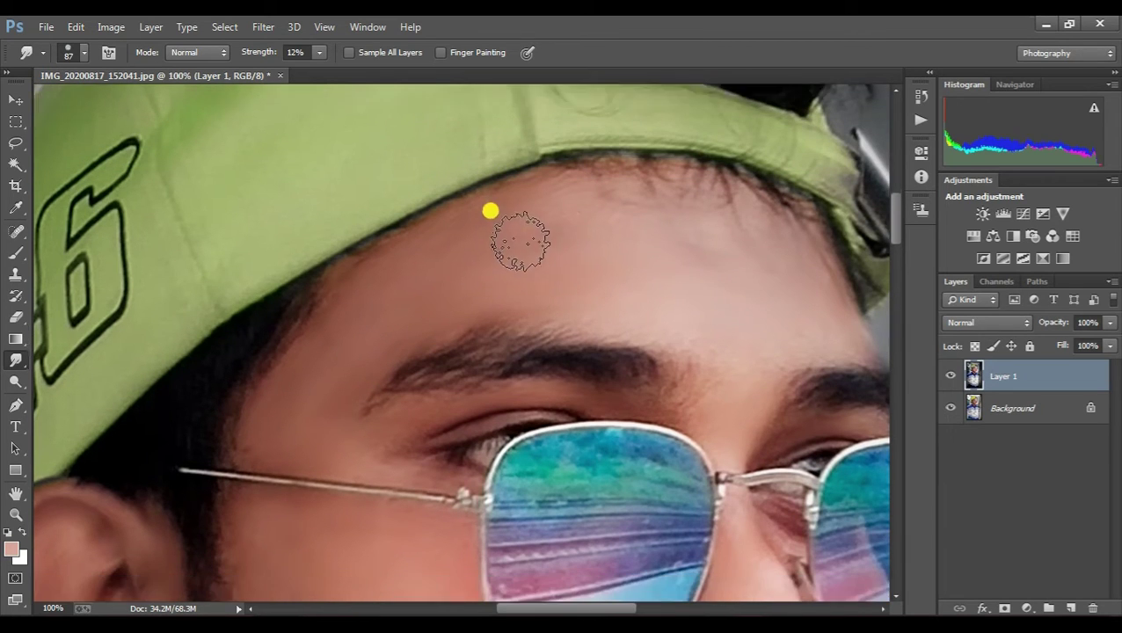
{"action": "scroll", "coordinate": [615, 290], "scroll_direction": "down", "scroll_amount": 6}
{"action": "scroll", "coordinate": [563, 387], "scroll_direction": "down", "scroll_amount": 3}
{"action": "scroll", "coordinate": [615, 396], "scroll_direction": "down", "scroll_amount": 6}
{"action": "scroll", "coordinate": [352, 264], "scroll_direction": "down", "scroll_amount": 5}
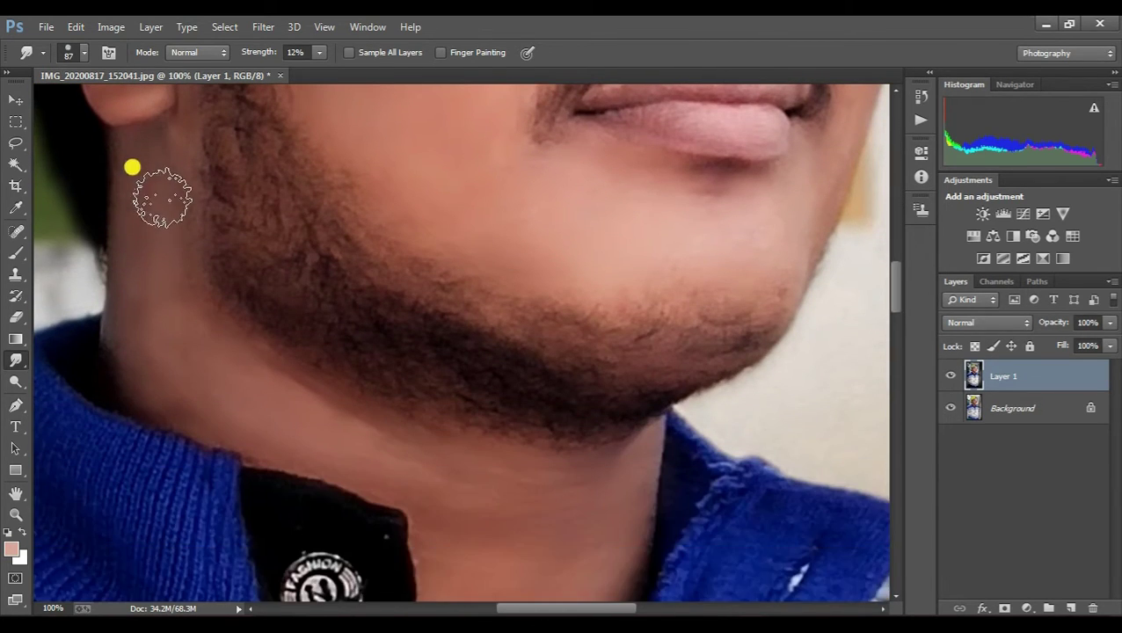
{"action": "scroll", "coordinate": [132, 167], "scroll_direction": "up", "scroll_amount": 2}
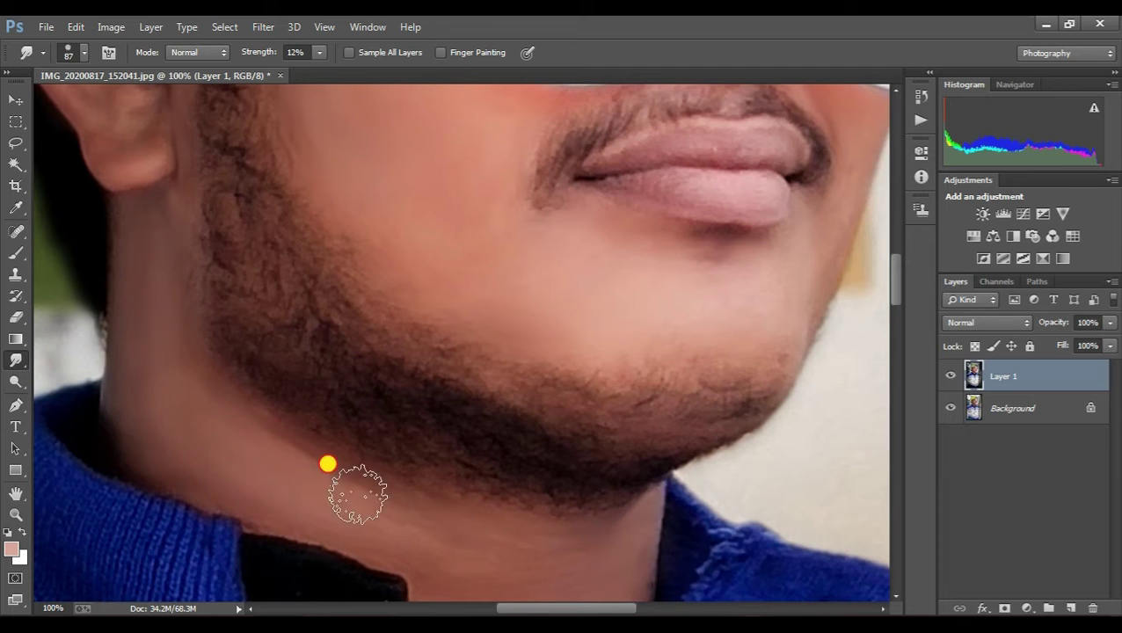
{"action": "scroll", "coordinate": [327, 463], "scroll_direction": "down", "scroll_amount": 2}
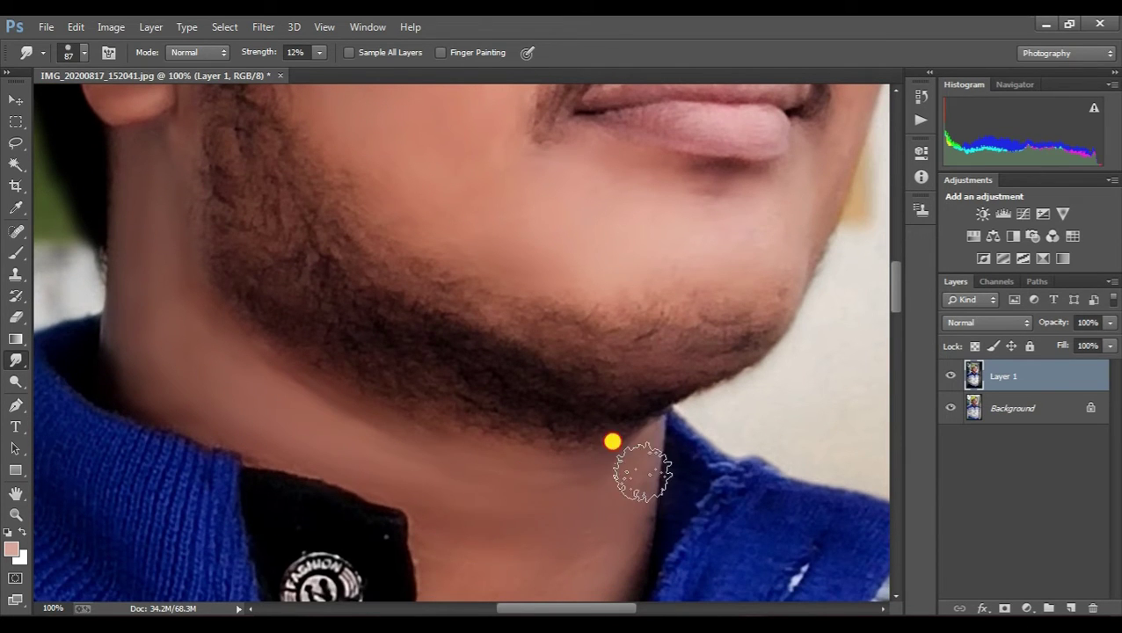
{"action": "scroll", "coordinate": [563, 462], "scroll_direction": "down", "scroll_amount": 5}
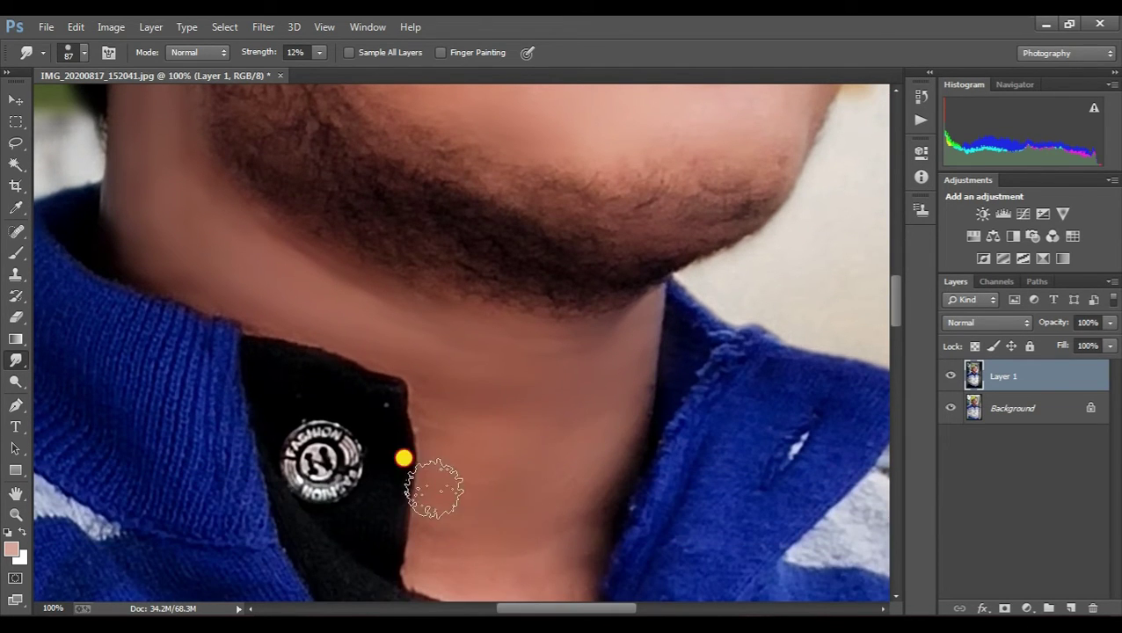
{"action": "scroll", "coordinate": [519, 436], "scroll_direction": "down", "scroll_amount": 3}
{"action": "scroll", "coordinate": [538, 476], "scroll_direction": "down", "scroll_amount": 4}
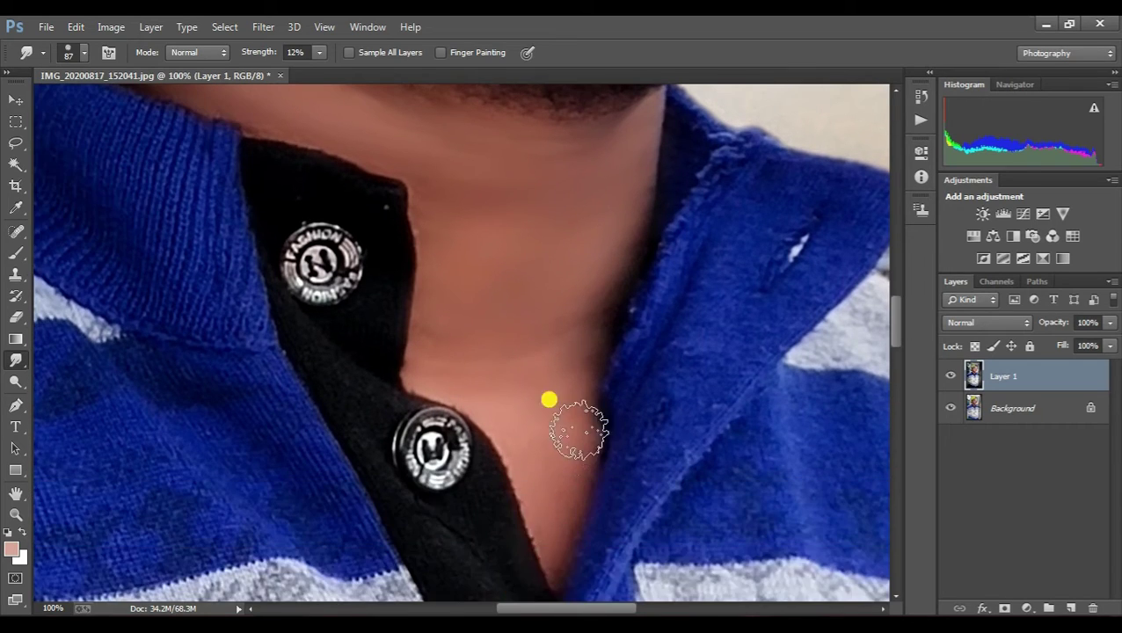
{"action": "scroll", "coordinate": [513, 359], "scroll_direction": "down", "scroll_amount": 2}
{"action": "scroll", "coordinate": [508, 323], "scroll_direction": "down", "scroll_amount": 2}
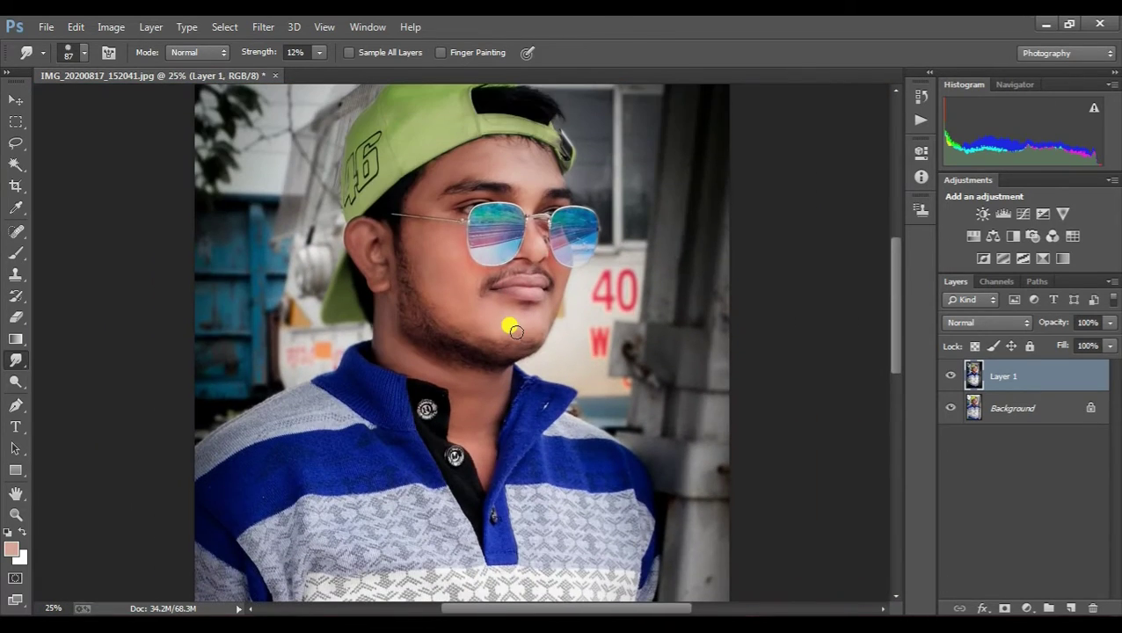
{"action": "scroll", "coordinate": [527, 320], "scroll_direction": "up", "scroll_amount": 1}
{"action": "scroll", "coordinate": [614, 305], "scroll_direction": "up", "scroll_amount": 1}
{"action": "scroll", "coordinate": [686, 158], "scroll_direction": "up", "scroll_amount": 2}
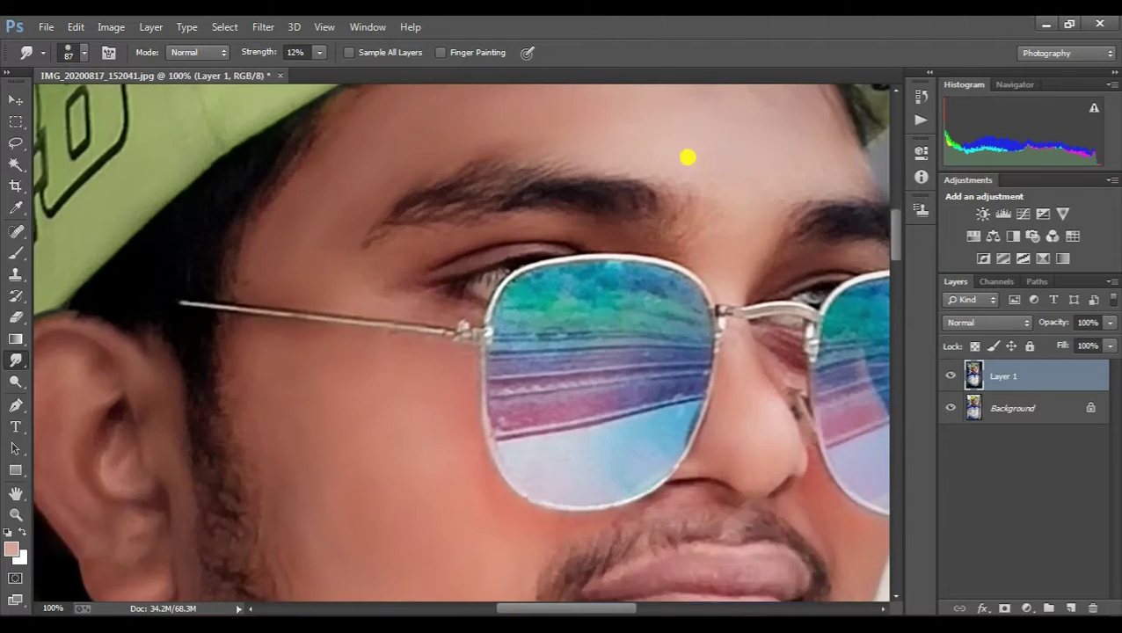
{"action": "scroll", "coordinate": [705, 327], "scroll_direction": "up", "scroll_amount": 4}
{"action": "scroll", "coordinate": [641, 376], "scroll_direction": "down", "scroll_amount": 2}
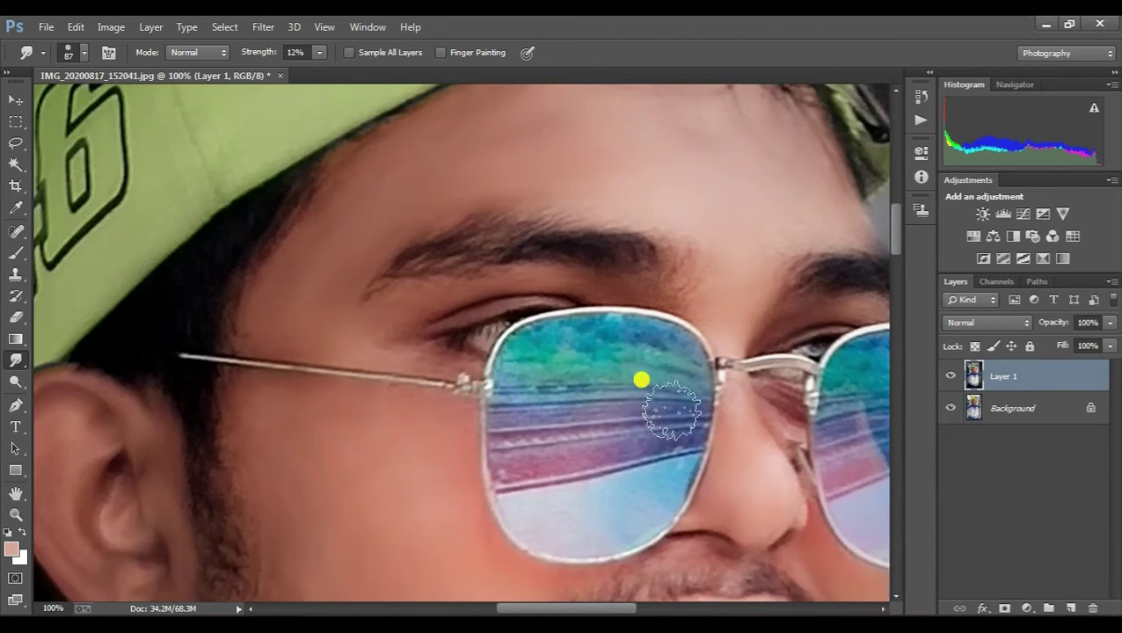
{"action": "scroll", "coordinate": [694, 383], "scroll_direction": "down", "scroll_amount": 3}
{"action": "scroll", "coordinate": [695, 382], "scroll_direction": "down", "scroll_amount": 3}
{"action": "right_click", "coordinate": [583, 393]}
- Resize the Smudge brush to 29 px and set its strength to 10%
{"action": "left_click_drag", "start_coordinate": [614, 348], "coordinate": [593, 357]}
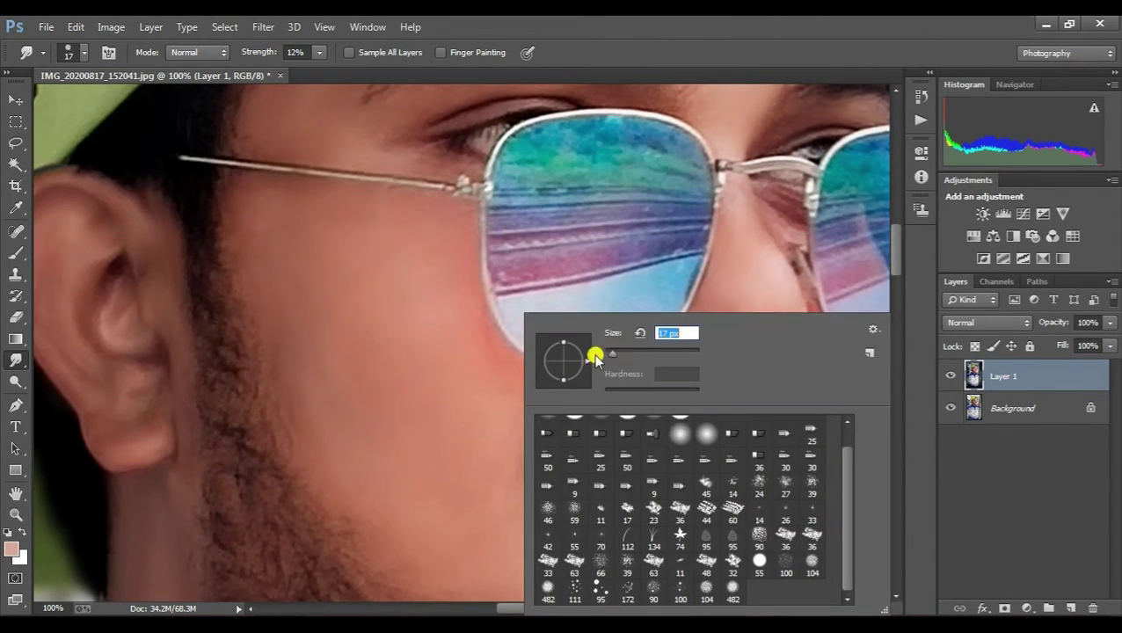
{"action": "key", "text": "Return"}
{"action": "scroll", "coordinate": [555, 391], "scroll_direction": "up", "scroll_amount": 1}
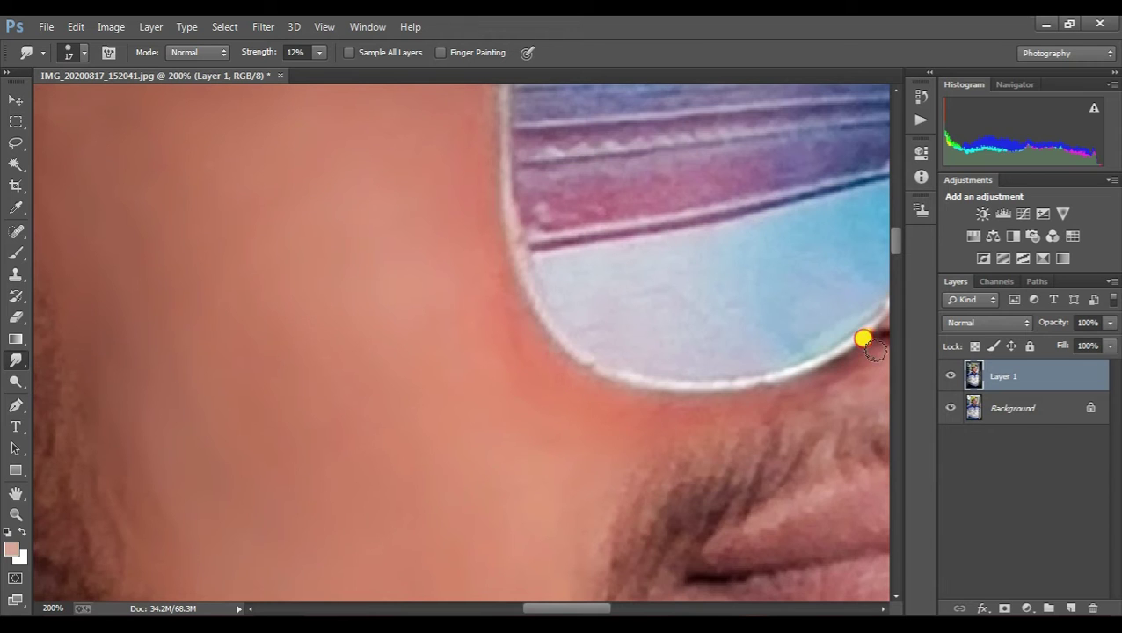
{"action": "right_click", "coordinate": [470, 436]}
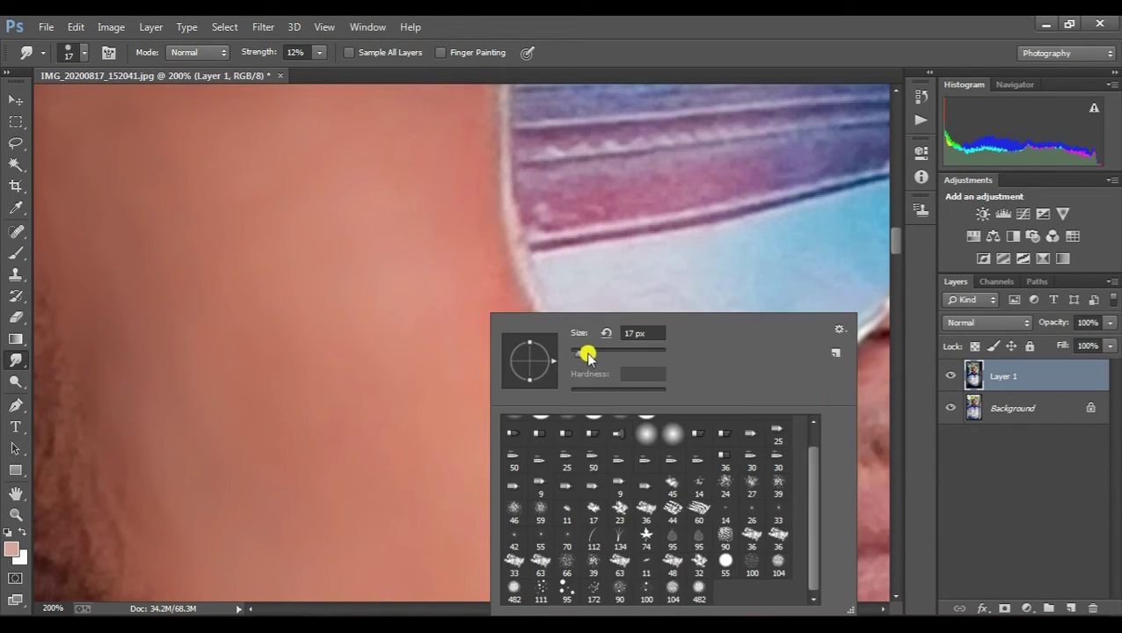
{"action": "left_click_drag", "start_coordinate": [583, 353], "coordinate": [589, 353]}
{"action": "key", "text": "Return"}
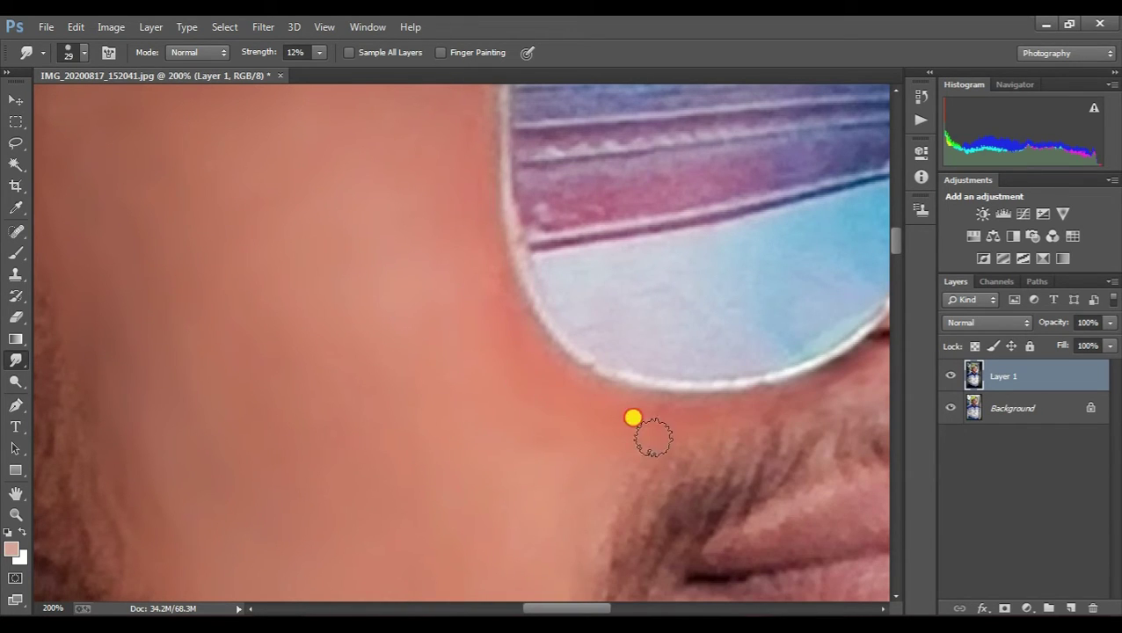
{"action": "scroll", "coordinate": [554, 474], "scroll_direction": "down", "scroll_amount": 3}
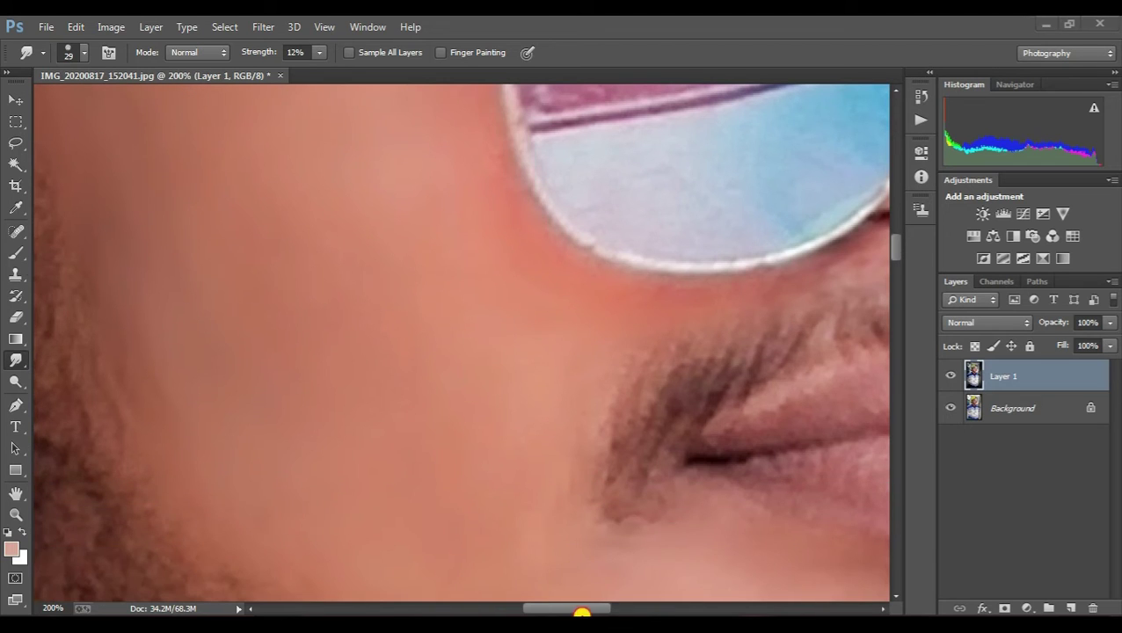
{"action": "left_click", "coordinate": [647, 610]}
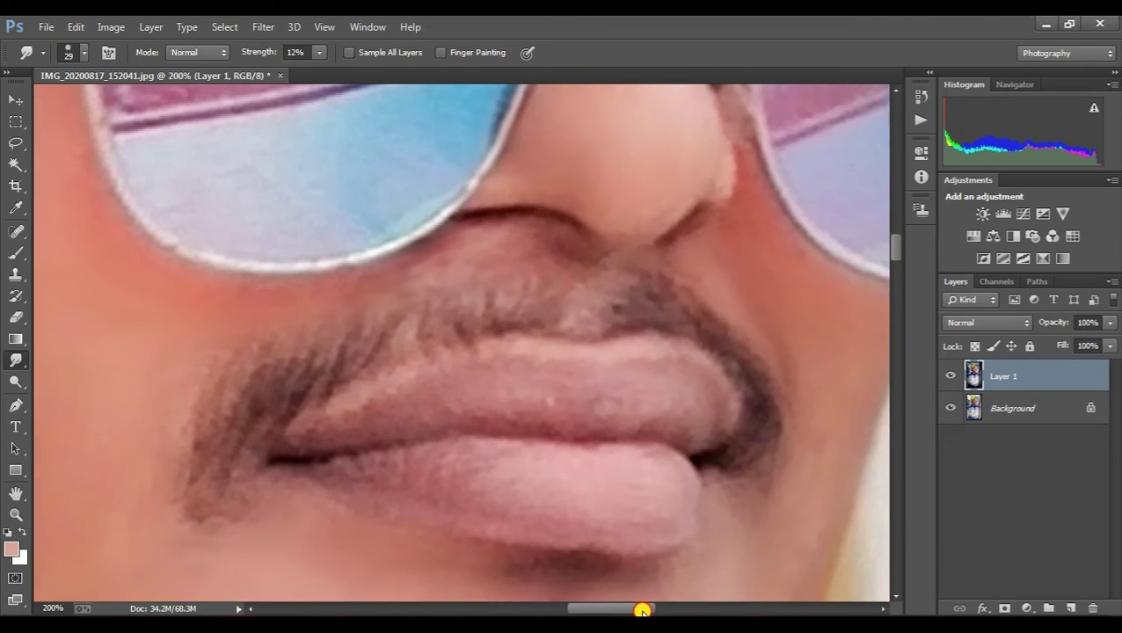
{"action": "right_click", "coordinate": [495, 387]}
{"action": "left_click", "coordinate": [291, 49]}
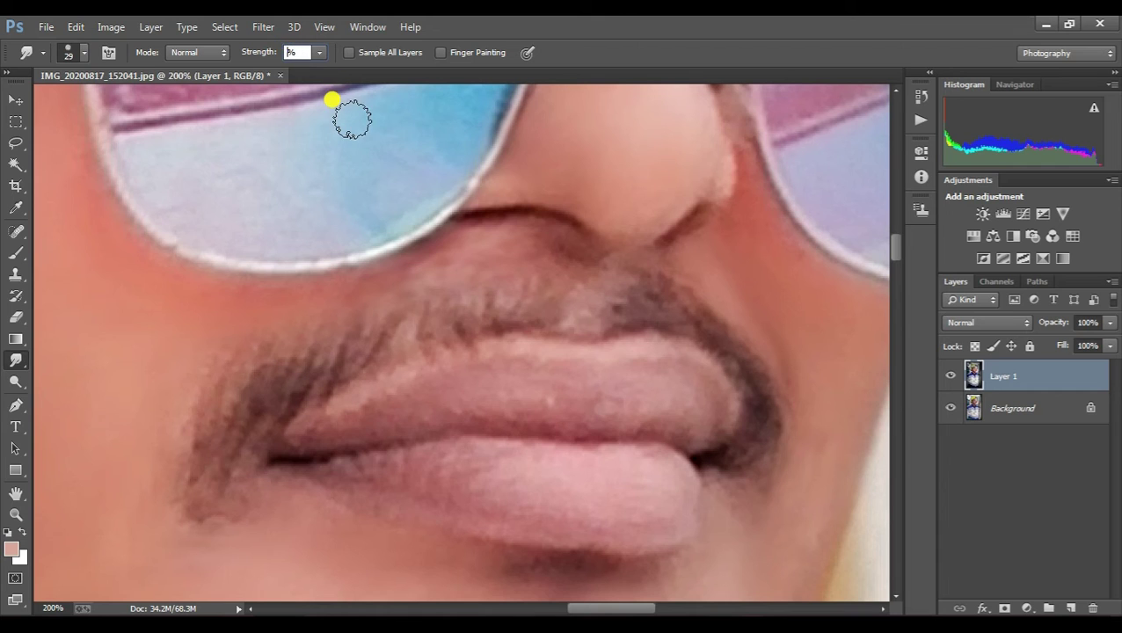
{"action": "type", "text": "8"}
- Smudge along the upper and lower lips to soften their rough texture
{"action": "left_click_drag", "start_coordinate": [583, 366], "coordinate": [486, 373]}
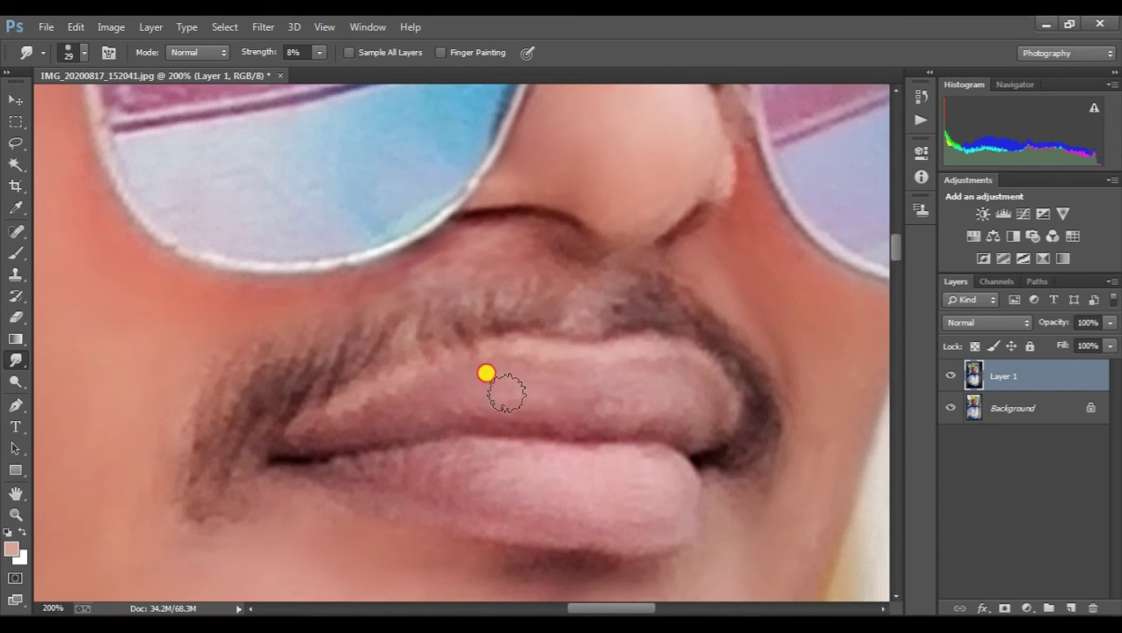
{"action": "left_click_drag", "start_coordinate": [275, 410], "coordinate": [633, 356]}
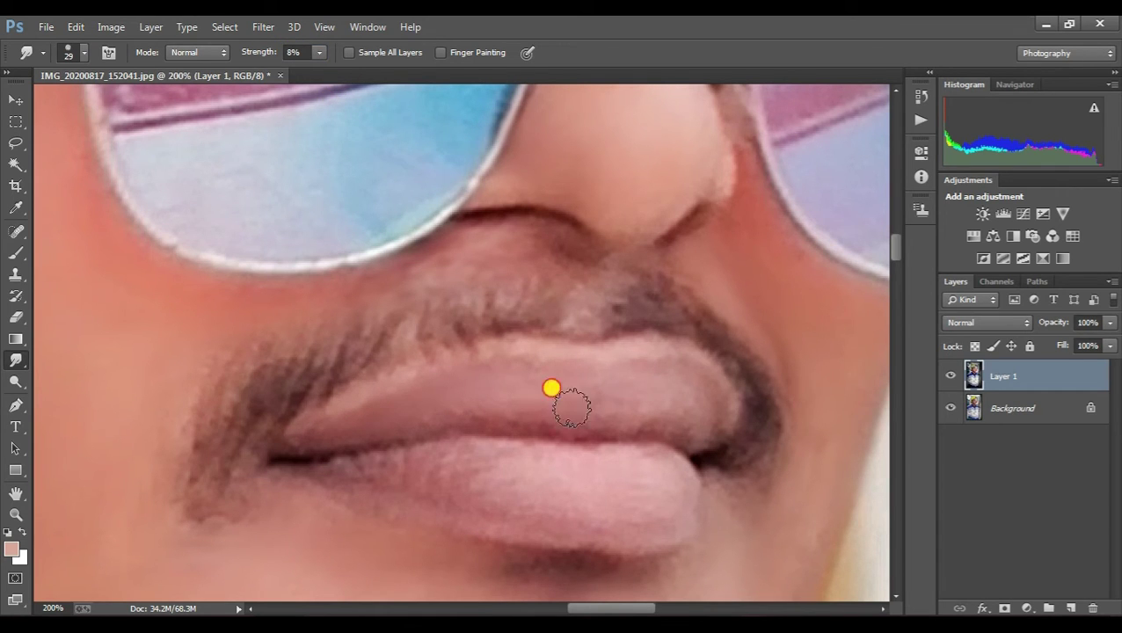
{"action": "left_click", "coordinate": [290, 54]}
{"action": "type", "text": "10"}
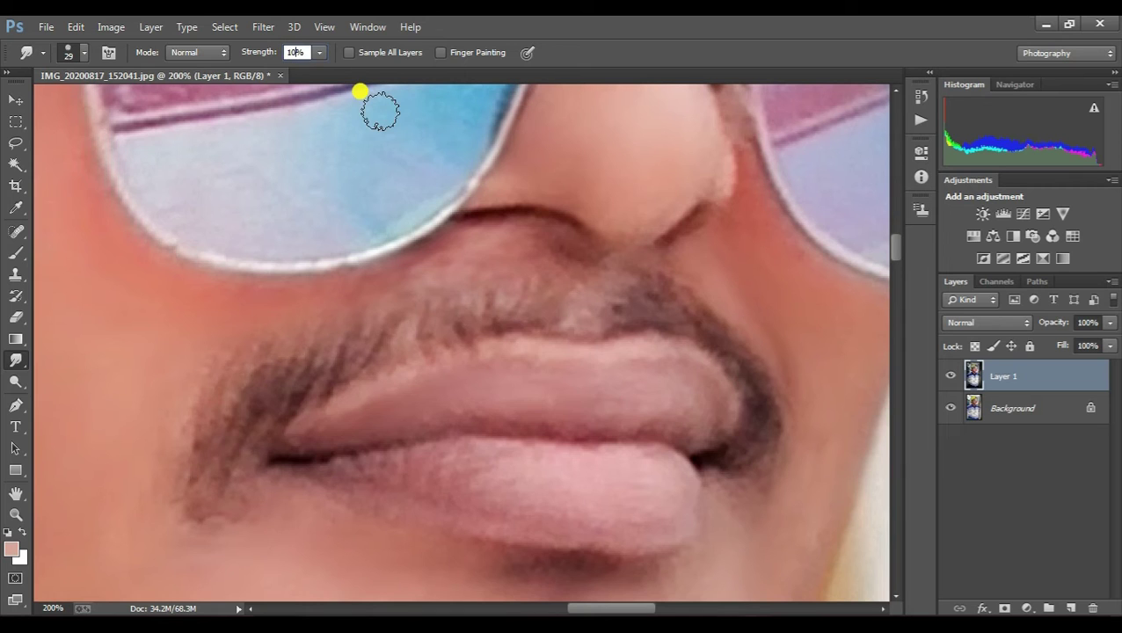
{"action": "left_click_drag", "start_coordinate": [561, 350], "coordinate": [644, 358]}
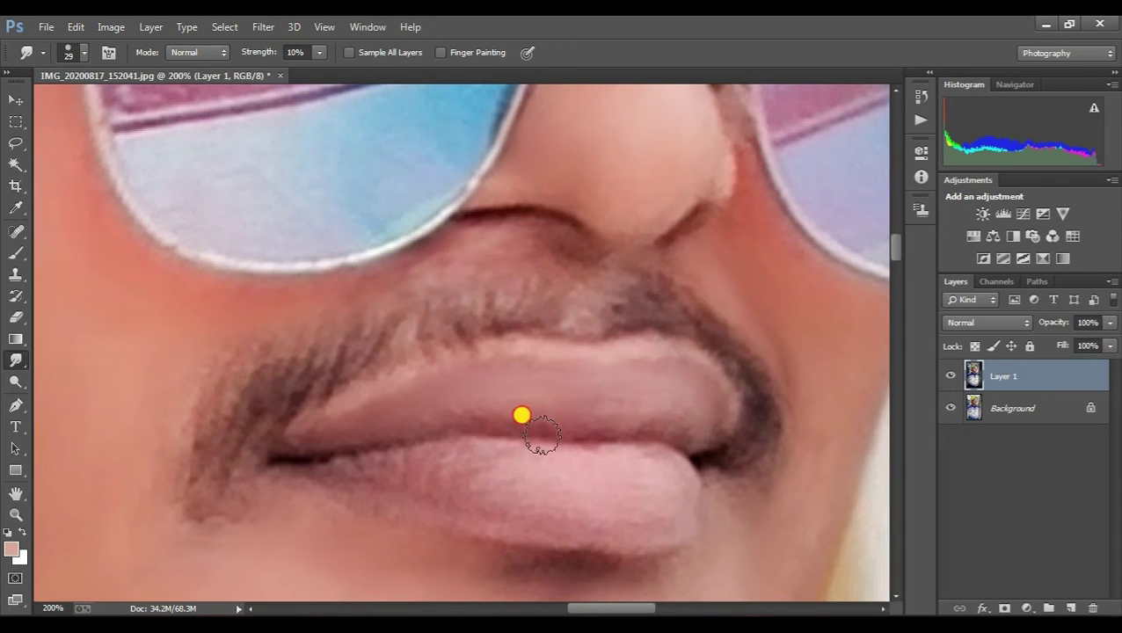
{"action": "mouse_move", "coordinate": [402, 448]}
{"action": "left_mouse_down"}
{"action": "mouse_move", "coordinate": [296, 458]}
{"action": "mouse_move", "coordinate": [603, 490]}
{"action": "mouse_move", "coordinate": [452, 448]}
{"action": "mouse_move", "coordinate": [615, 468]}
{"action": "mouse_move", "coordinate": [659, 487]}
{"action": "mouse_move", "coordinate": [532, 516]}
{"action": "left_mouse_up"}
{"action": "mouse_move", "coordinate": [296, 463]}
{"action": "left_mouse_down"}
{"action": "mouse_move", "coordinate": [638, 490]}
{"action": "mouse_move", "coordinate": [363, 423]}
{"action": "mouse_move", "coordinate": [624, 368]}
{"action": "mouse_move", "coordinate": [721, 415]}
{"action": "left_mouse_up"}
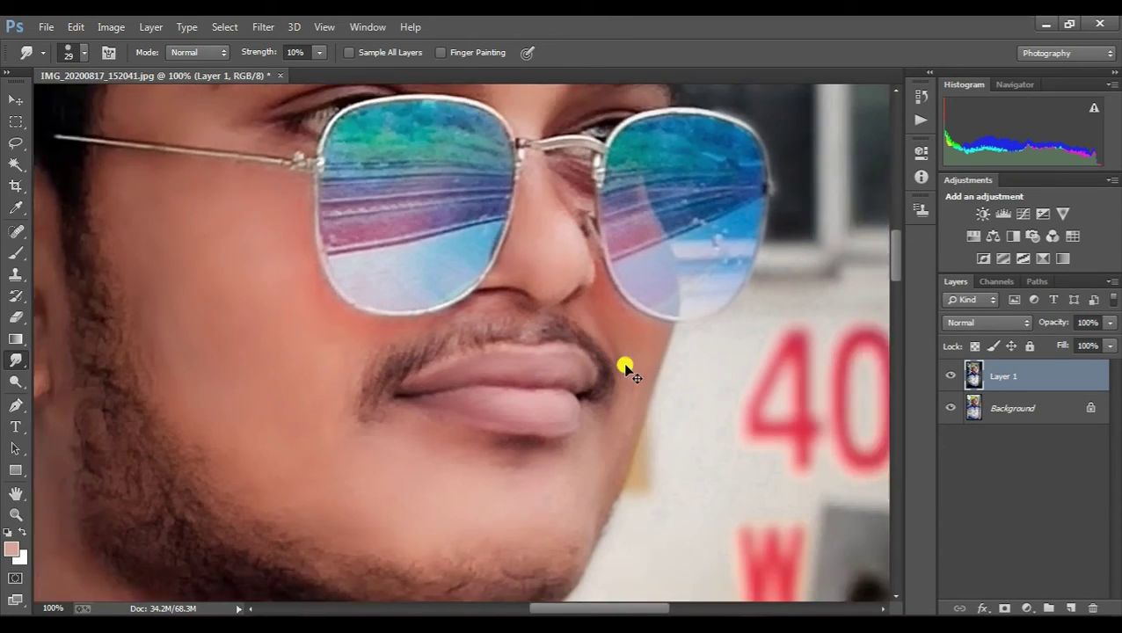
- Zoom out step by step to review the mouth and then the whole photo
{"action": "key", "text": "ctrl+minus"}
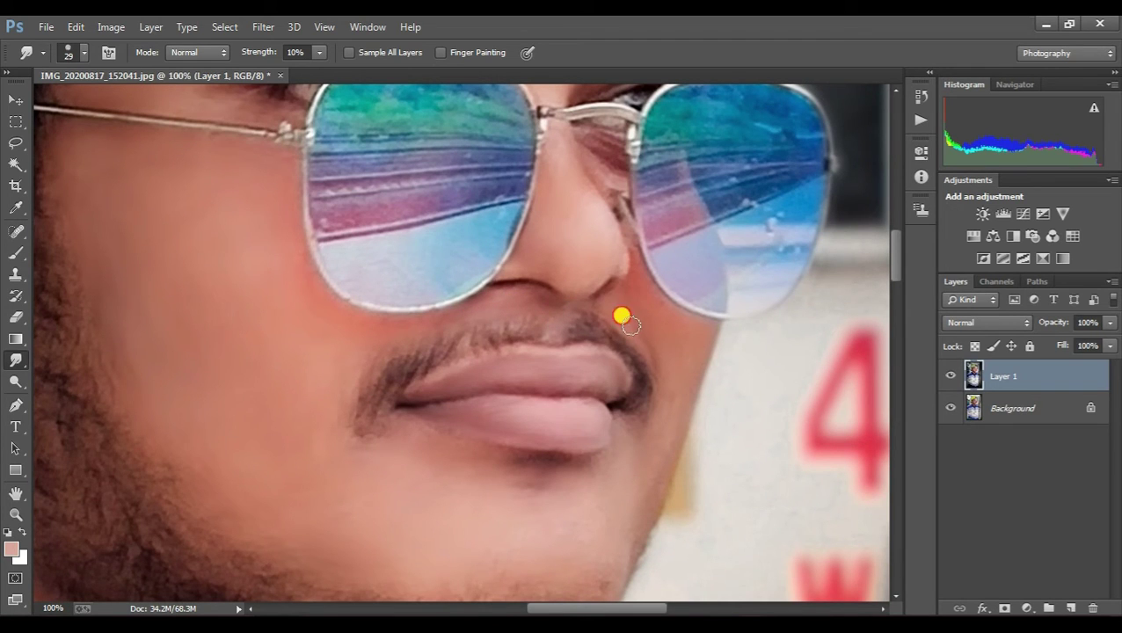
{"action": "key", "text": "ctrl+minus"}
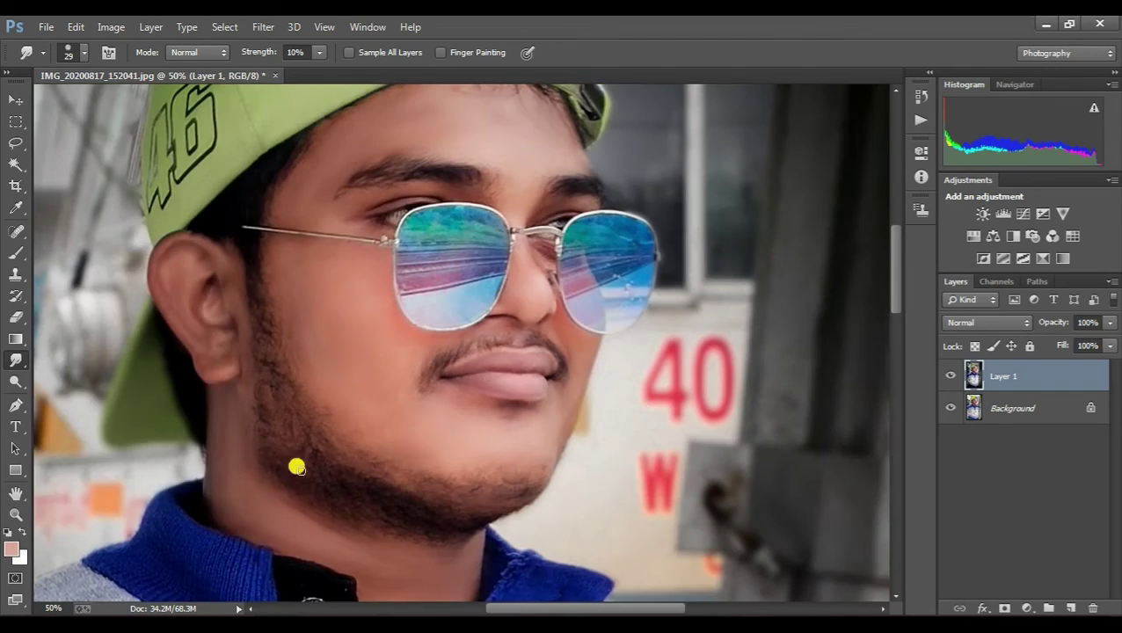
{"action": "key", "text": "ctrl+minus"}
{"action": "key", "text": "ctrl+minus"}
{"action": "key", "text": "ctrl+minus"}
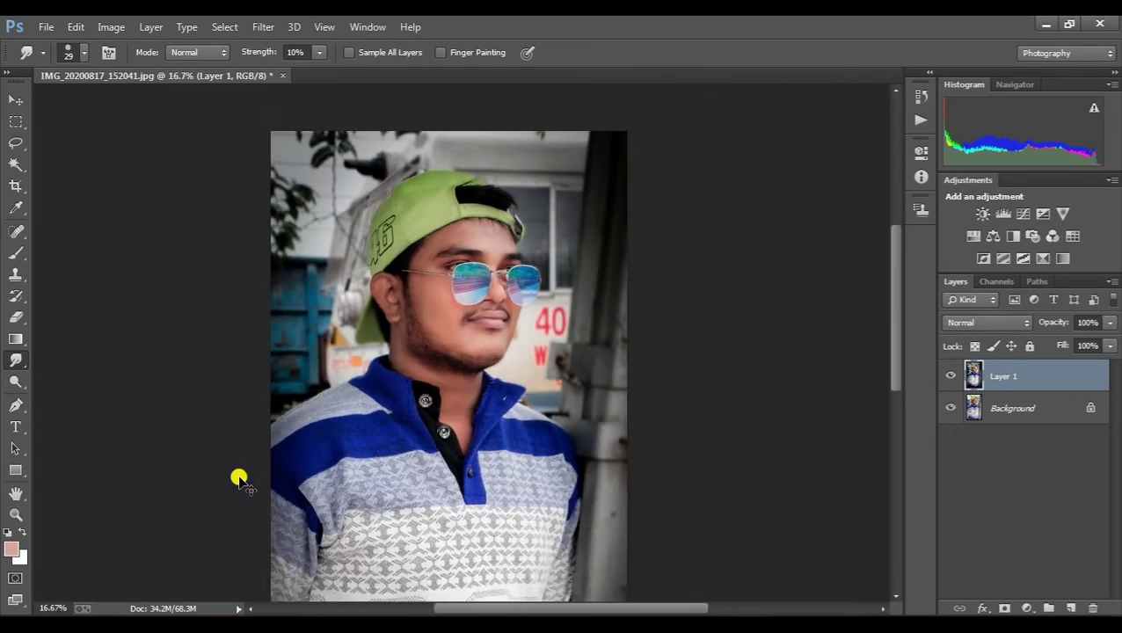
{"action": "key", "text": "ctrl+minus"}
{"action": "scroll", "coordinate": [510, 264], "scroll_direction": "up", "scroll_amount": 1}
{"action": "scroll", "coordinate": [528, 224], "scroll_direction": "up", "scroll_amount": 1}
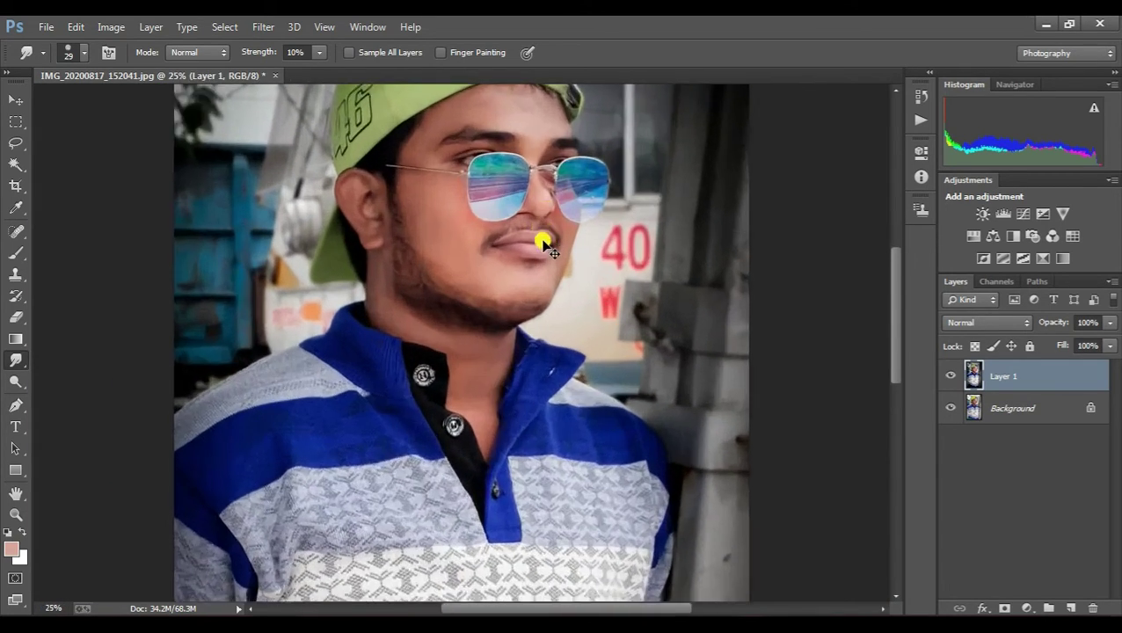
{"action": "scroll", "coordinate": [538, 236], "scroll_direction": "up", "scroll_amount": 2}
- Sample a skin tone from the cheek with the Eyedropper tool
{"action": "scroll", "coordinate": [596, 393], "scroll_direction": "up", "scroll_amount": 1}
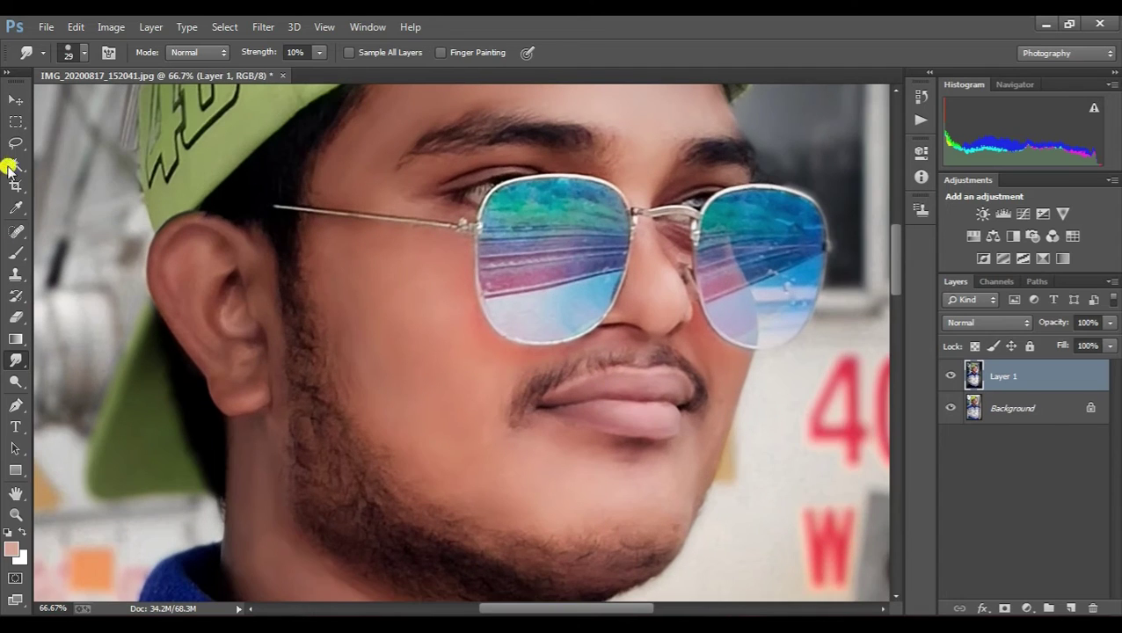
{"action": "left_click", "coordinate": [16, 252]}
{"action": "left_click", "coordinate": [14, 206]}
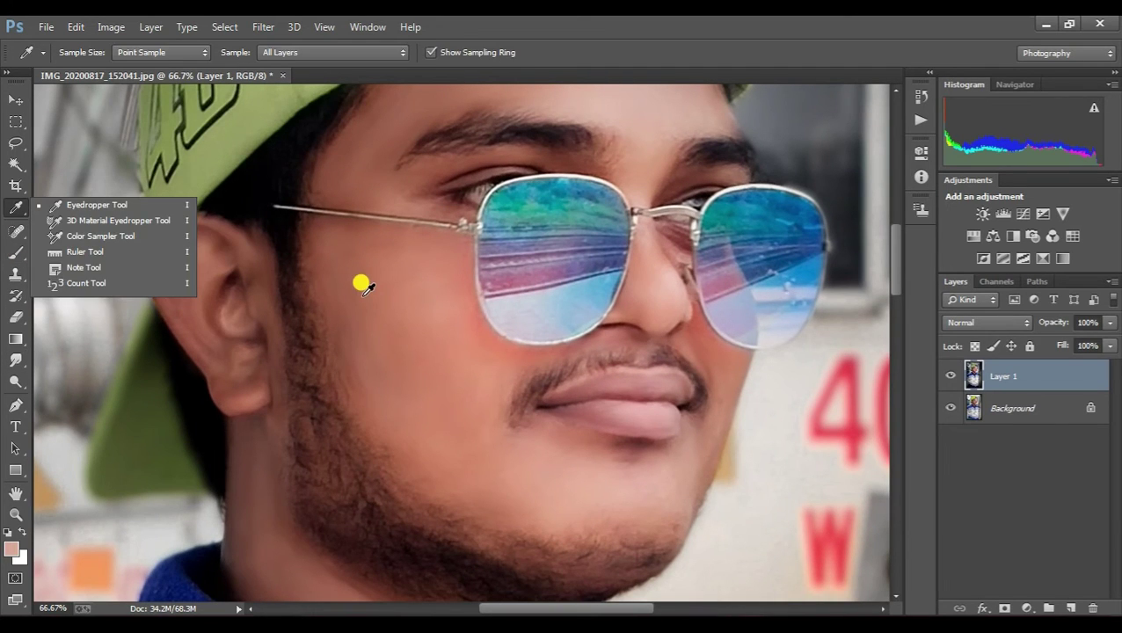
{"action": "left_click", "coordinate": [361, 284]}
{"action": "right_click", "coordinate": [441, 288]}
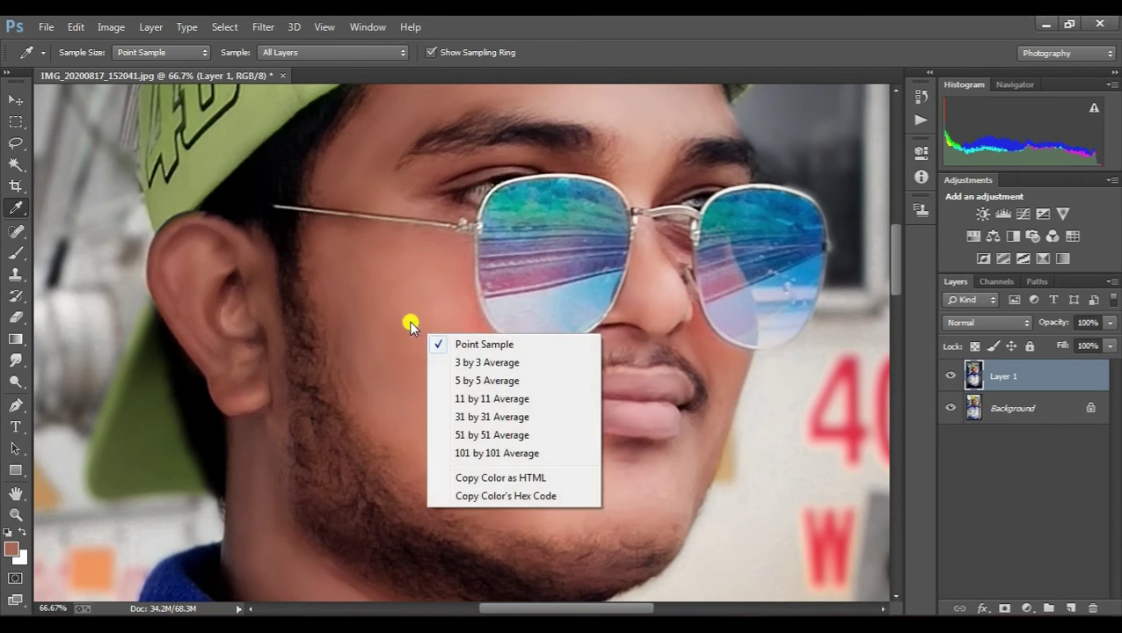
{"action": "right_click", "coordinate": [15, 207]}
- Set the foreground colour to red in the Color Picker
{"action": "left_click", "coordinate": [11, 549]}
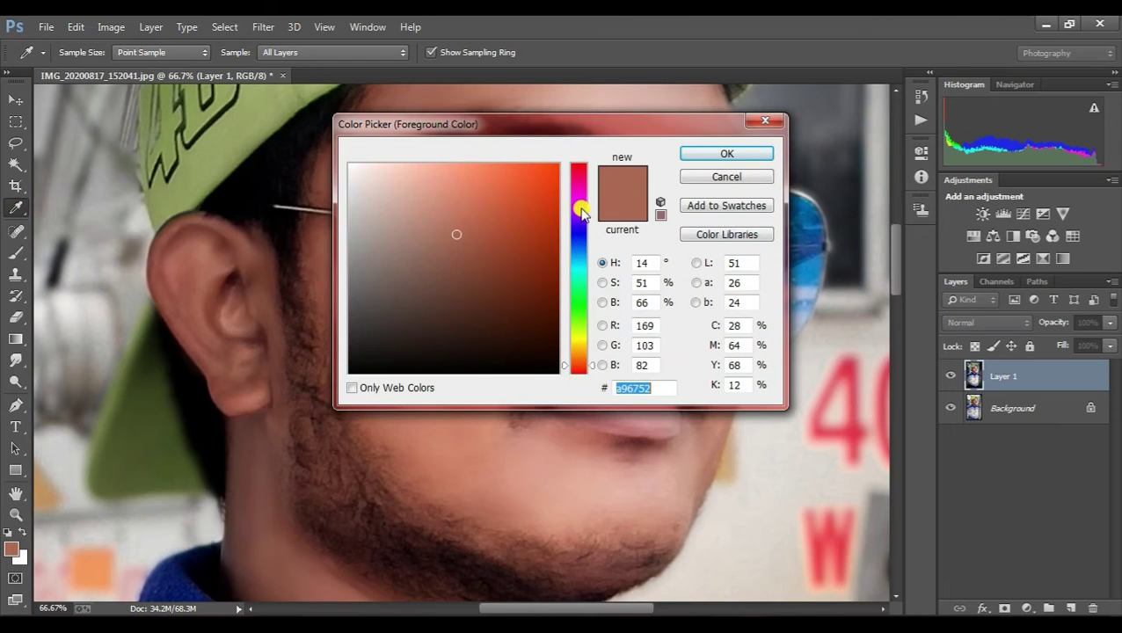
{"action": "left_click_drag", "start_coordinate": [582, 211], "coordinate": [581, 173]}
{"action": "left_click", "coordinate": [762, 456]}
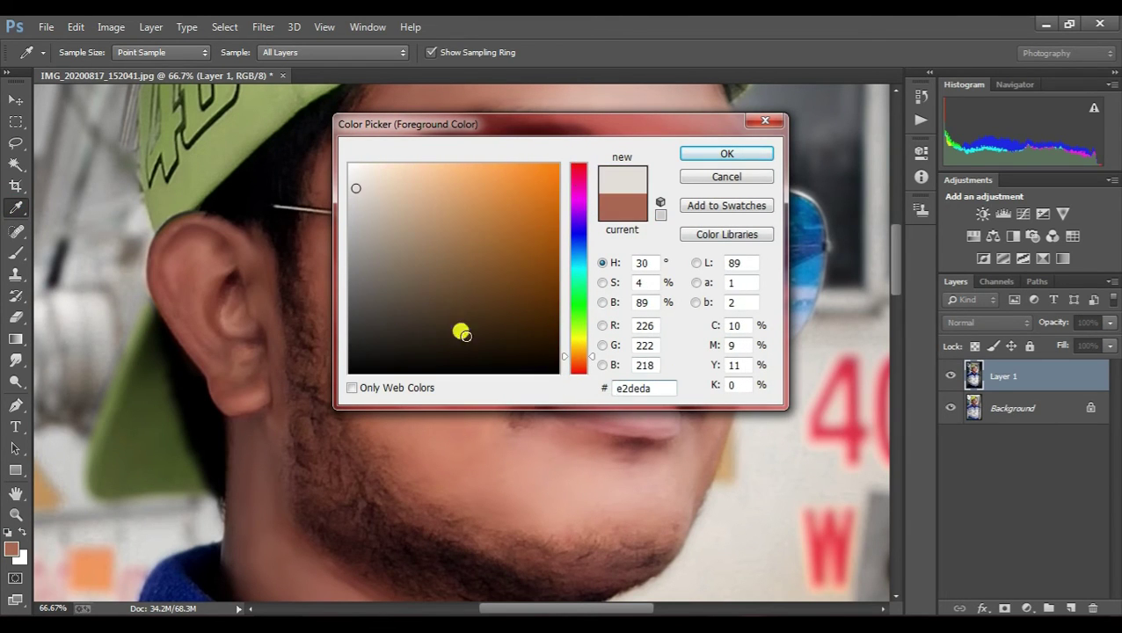
{"action": "left_click", "coordinate": [851, 367]}
{"action": "left_click", "coordinate": [851, 350]}
{"action": "left_click", "coordinate": [726, 154]}
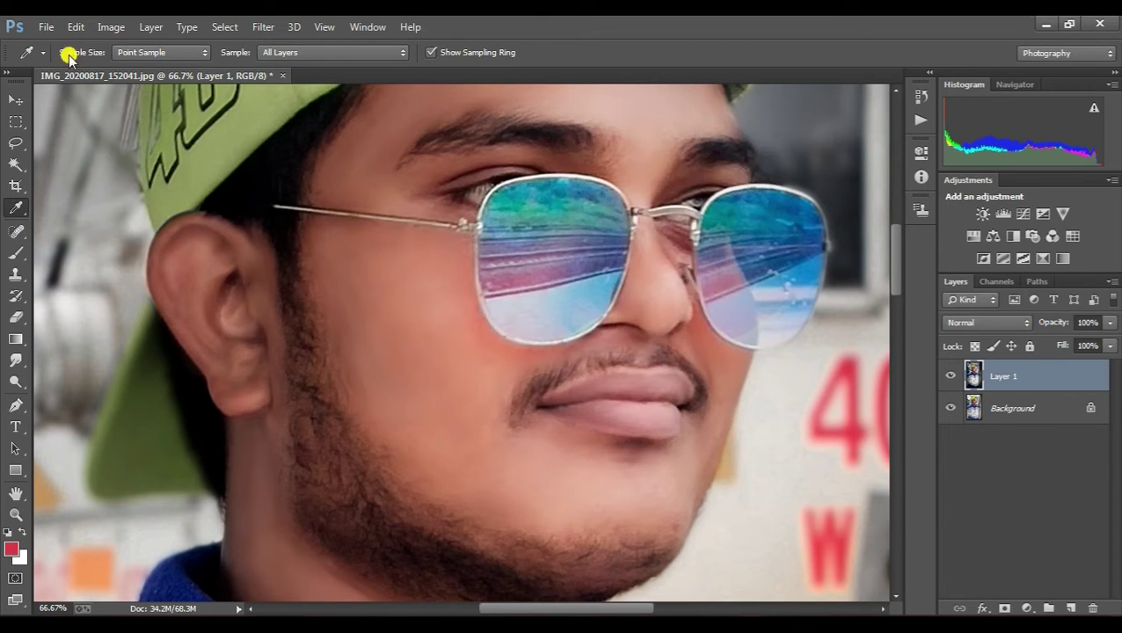
- Select the Brush tool, check its settings, and zoom in close on the lips
{"action": "left_click", "coordinate": [16, 252]}
{"action": "key", "text": "ctrl+plus"}
{"action": "key", "text": "ctrl+plus"}
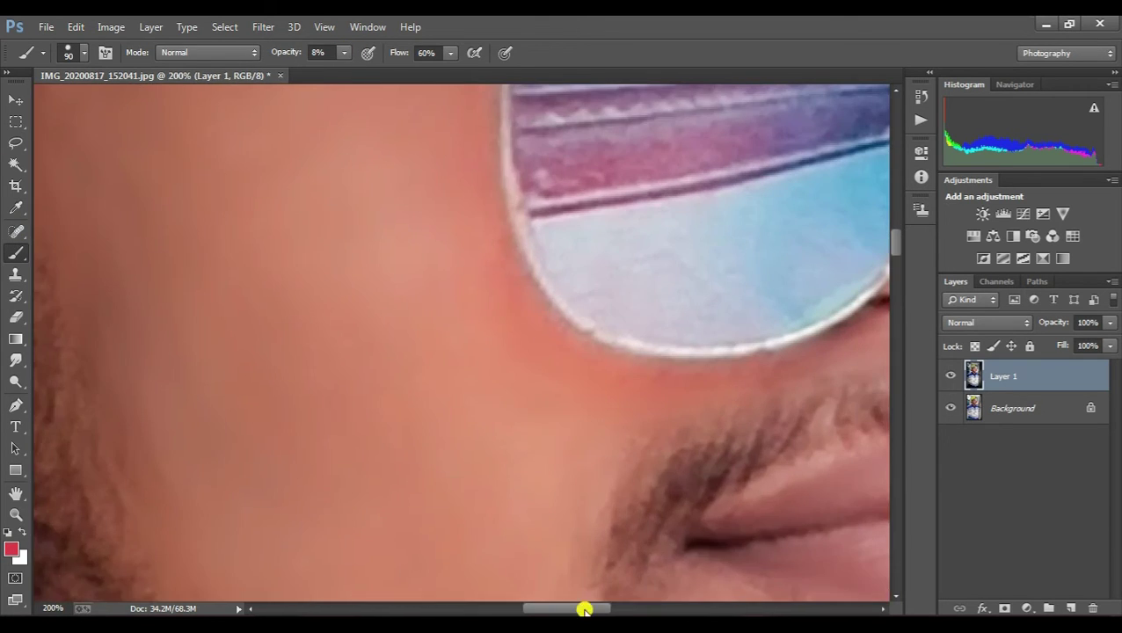
{"action": "right_click", "coordinate": [649, 316]}
{"action": "key", "text": "Escape"}
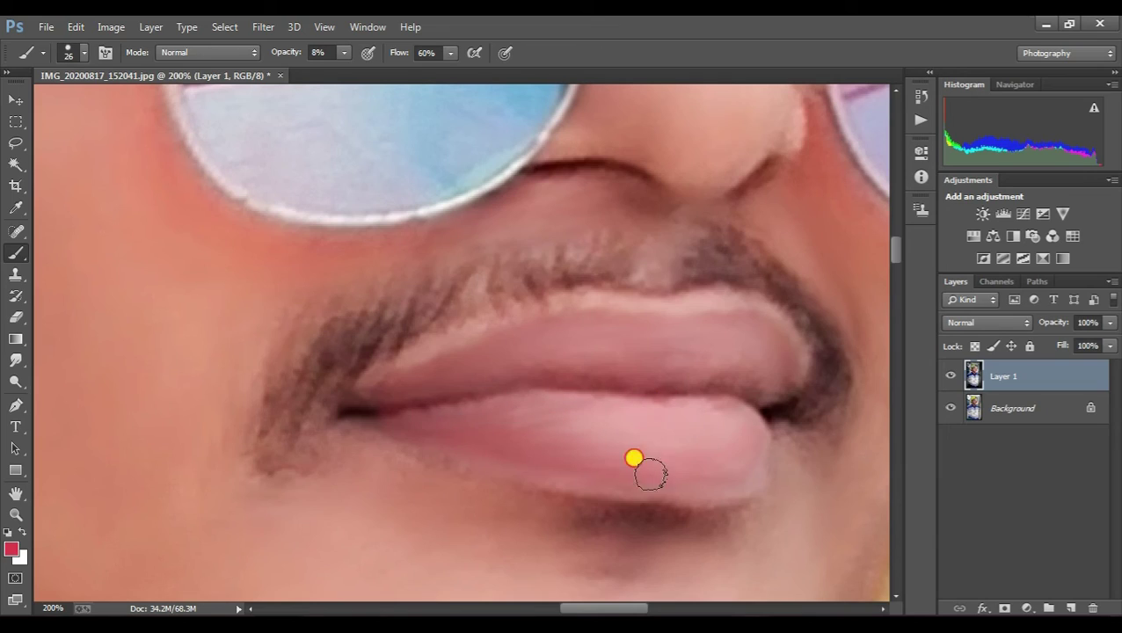
{"action": "scroll", "coordinate": [777, 400], "scroll_direction": "down", "scroll_amount": 4}
{"action": "scroll", "coordinate": [747, 393], "scroll_direction": "down", "scroll_amount": 3}
{"action": "scroll", "coordinate": [688, 400], "scroll_direction": "down", "scroll_amount": 1}
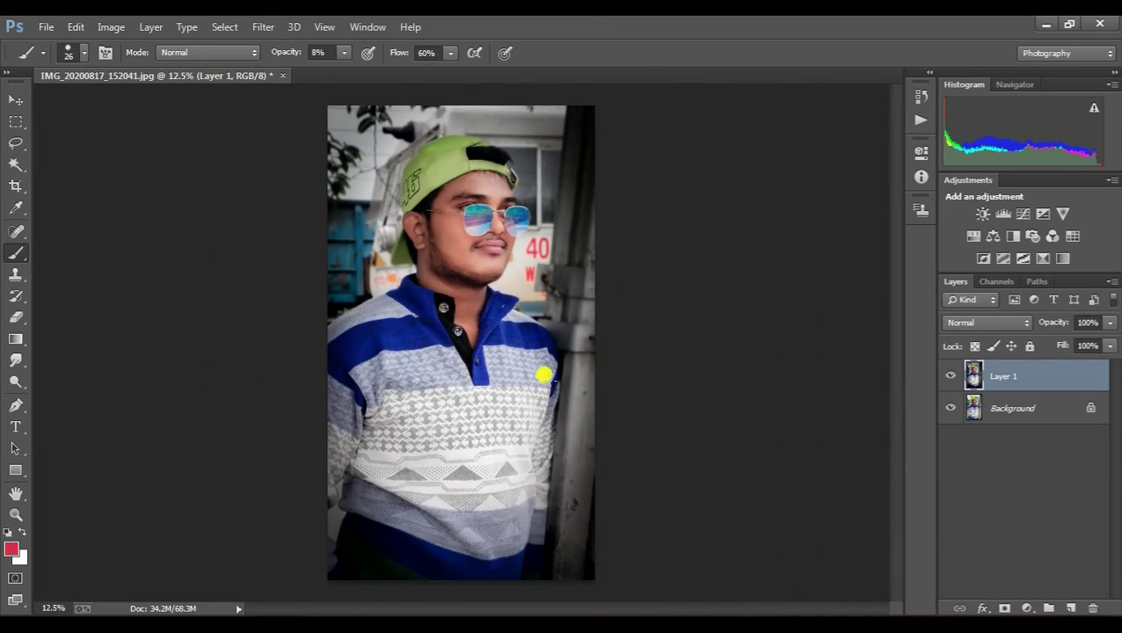
{"action": "scroll", "coordinate": [536, 255], "scroll_direction": "up", "scroll_amount": 2}
{"action": "scroll", "coordinate": [536, 255], "scroll_direction": "up", "scroll_amount": 1}
{"action": "scroll", "coordinate": [593, 262], "scroll_direction": "up", "scroll_amount": 2}
{"action": "scroll", "coordinate": [618, 253], "scroll_direction": "up", "scroll_amount": 1}
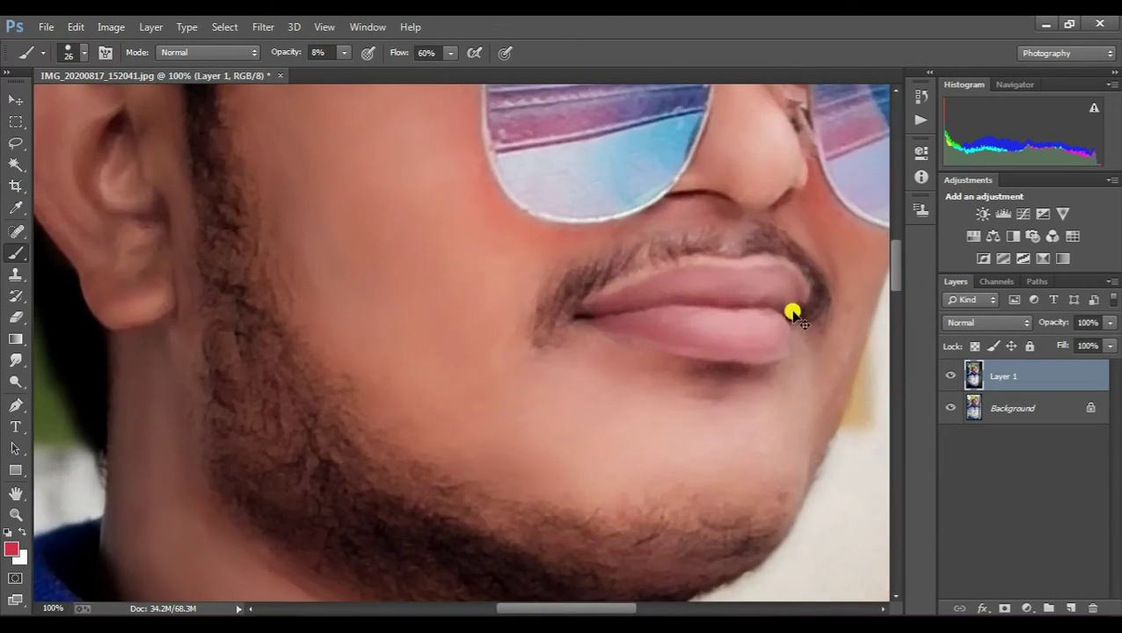
{"action": "scroll", "coordinate": [791, 307], "scroll_direction": "down", "scroll_amount": 2}
{"action": "scroll", "coordinate": [777, 296], "scroll_direction": "down", "scroll_amount": 1}
{"action": "scroll", "coordinate": [784, 264], "scroll_direction": "down", "scroll_amount": 1}
{"action": "scroll", "coordinate": [786, 257], "scroll_direction": "down", "scroll_amount": 1}
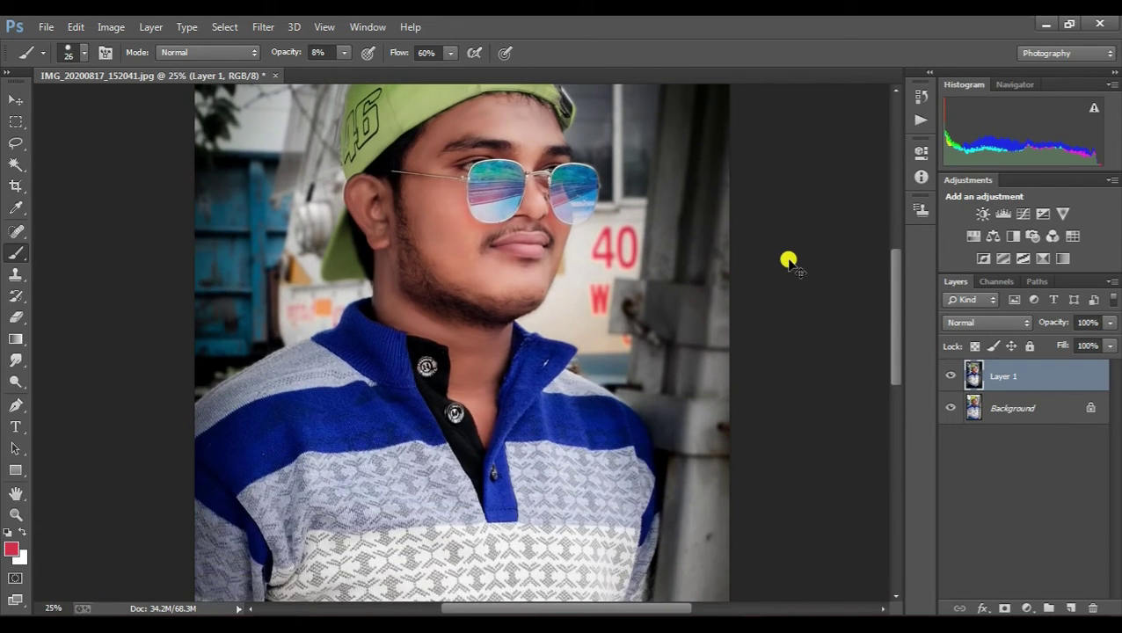
{"action": "scroll", "coordinate": [786, 260], "scroll_direction": "down", "scroll_amount": 1}
- Revert to the last Smudge Tool state in History, then close the History panel
{"action": "left_click", "coordinate": [930, 73]}
{"action": "scroll", "coordinate": [785, 139], "scroll_direction": "up", "scroll_amount": 2}
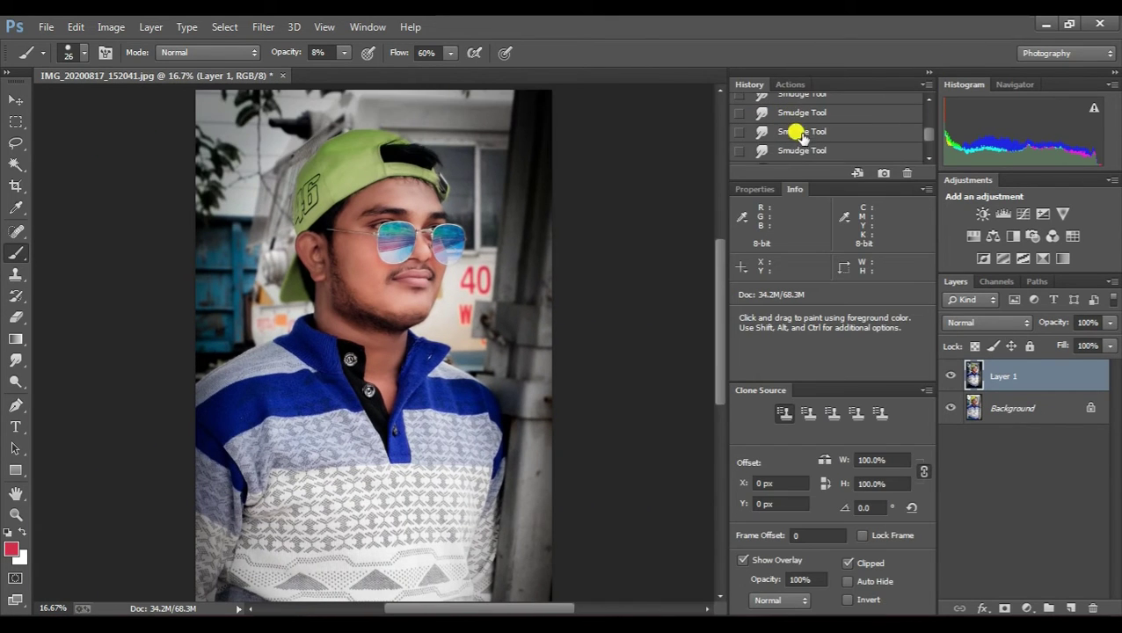
{"action": "left_click", "coordinate": [789, 146]}
{"action": "left_click", "coordinate": [795, 129]}
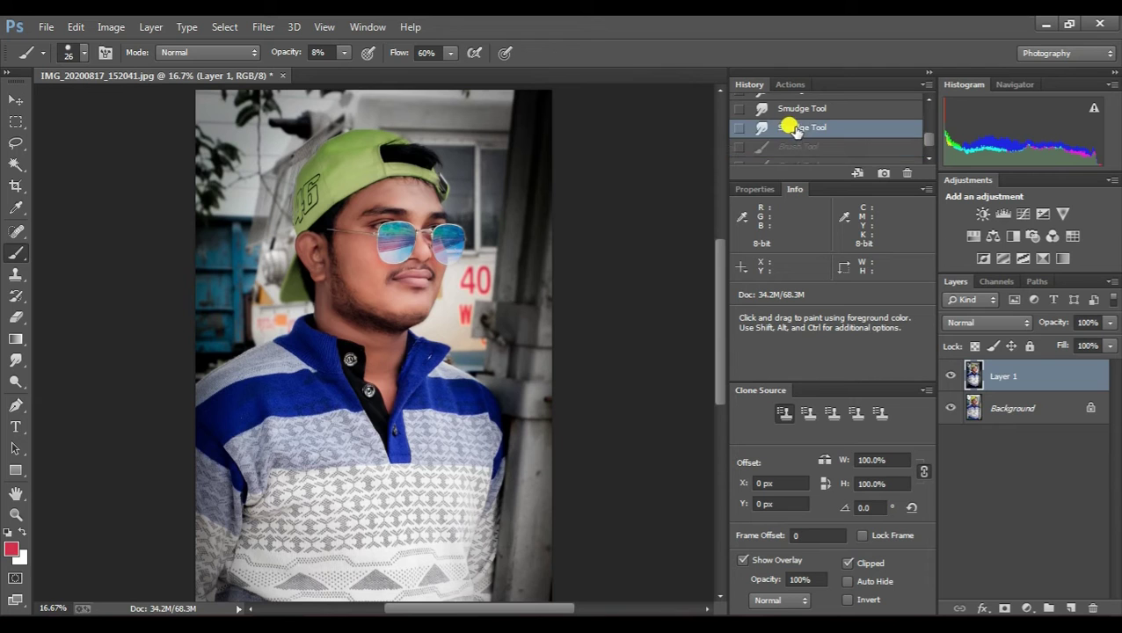
{"action": "left_click", "coordinate": [923, 72]}
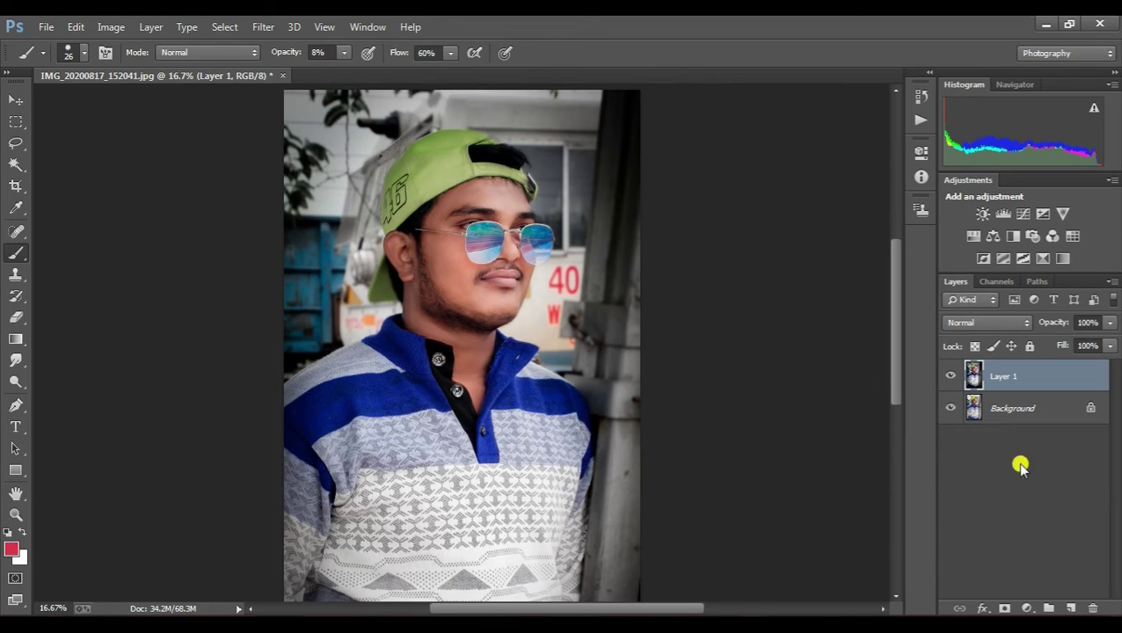
{"action": "scroll", "coordinate": [514, 353], "scroll_direction": "up", "scroll_amount": 2}
{"action": "scroll", "coordinate": [572, 227], "scroll_direction": "up", "scroll_amount": 2}
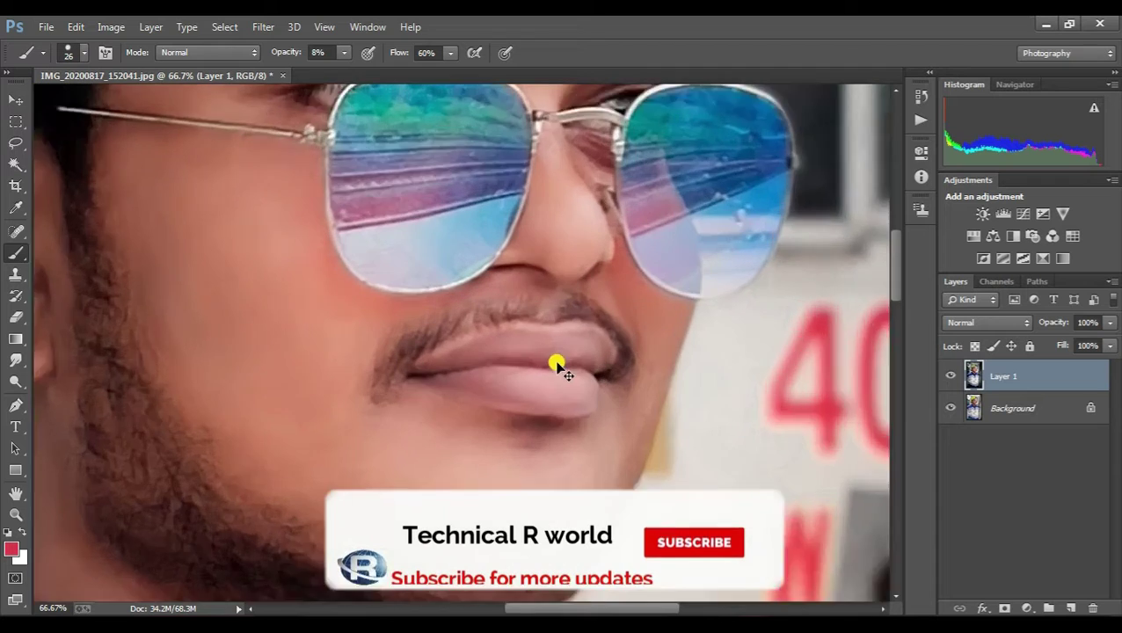
{"action": "scroll", "coordinate": [557, 364], "scroll_direction": "up", "scroll_amount": 2}
- Paint a faint red tint over the lips with a 48 px brush at 5% opacity
{"action": "left_click", "coordinate": [318, 52]}
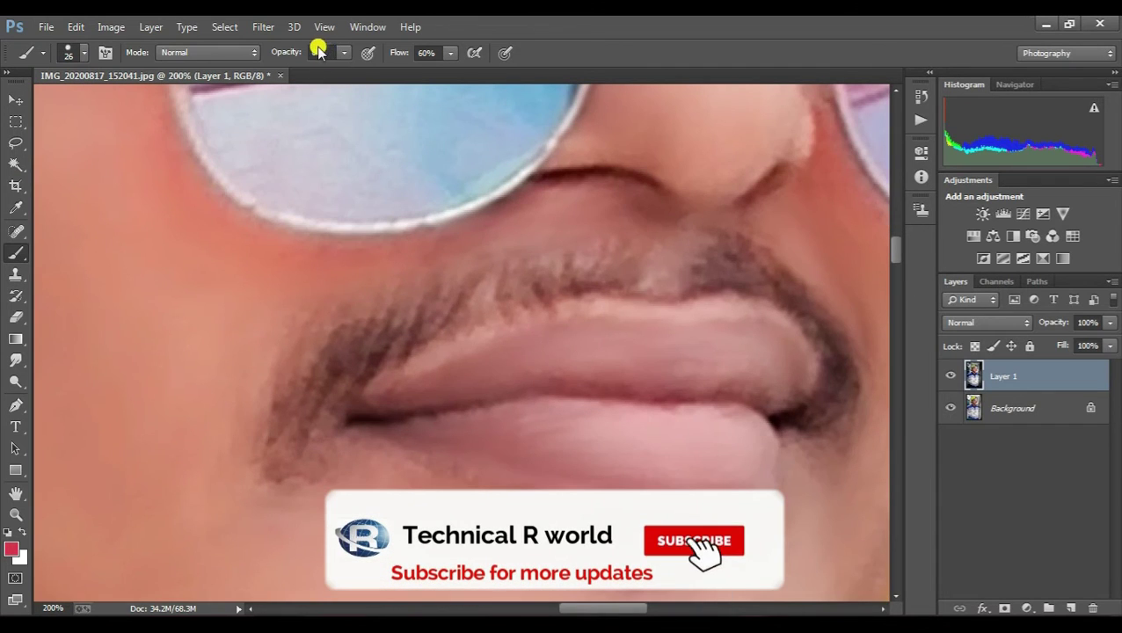
{"action": "type", "text": "5"}
{"action": "right_click", "coordinate": [545, 319]}
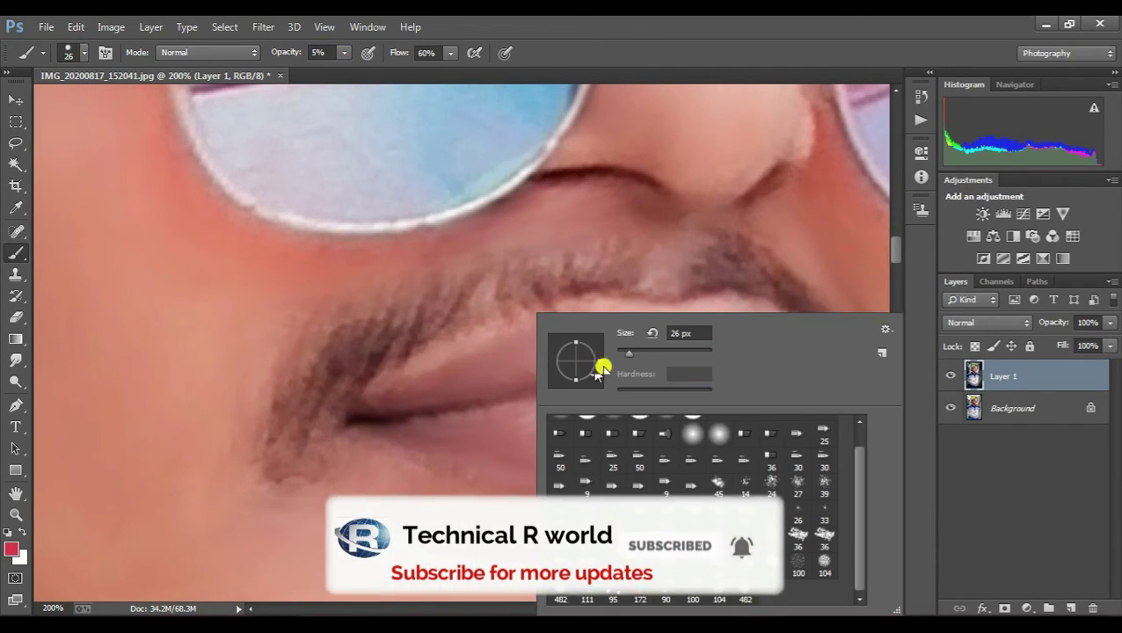
{"action": "type", "text": "48"}
{"action": "key", "text": "Return"}
{"action": "mouse_move", "coordinate": [397, 363]}
{"action": "left_mouse_down"}
{"action": "mouse_move", "coordinate": [752, 313]}
{"action": "mouse_move", "coordinate": [426, 395]}
{"action": "mouse_move", "coordinate": [643, 431]}
{"action": "mouse_move", "coordinate": [553, 388]}
{"action": "left_mouse_up"}
- Compare the result by dropping Layer 1 fill to 0% and restoring it to 100%
{"action": "key", "text": "ctrl+minus"}
{"action": "key", "text": "ctrl+minus"}
{"action": "key", "text": "ctrl+plus"}
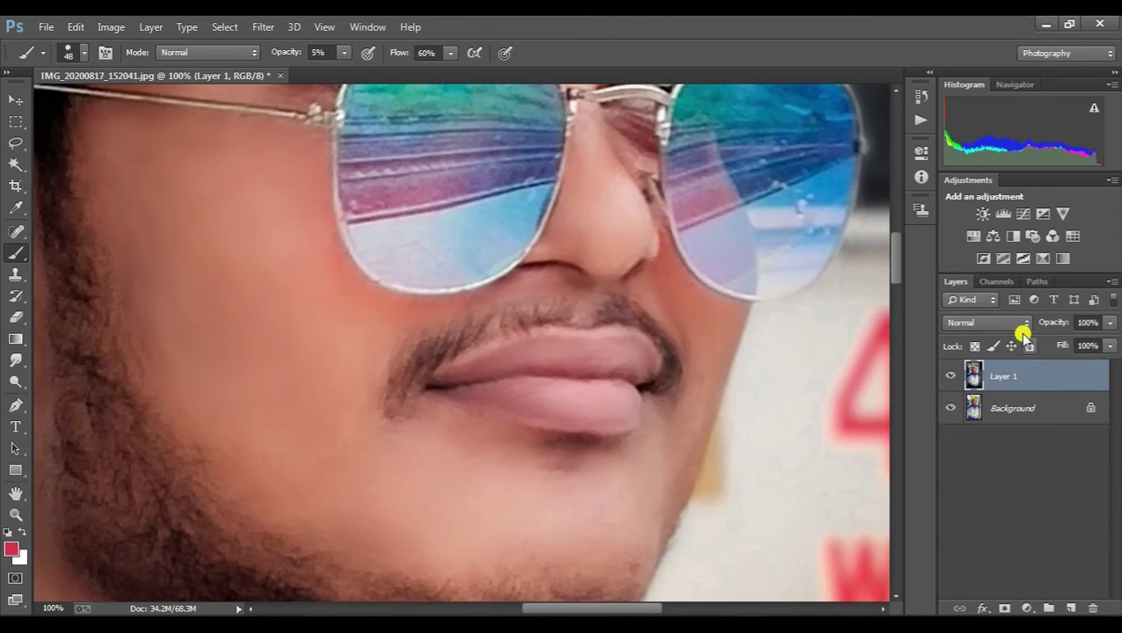
{"action": "left_click", "coordinate": [1011, 323]}
{"action": "key", "text": "Escape"}
{"action": "left_click", "coordinate": [1110, 345]}
{"action": "left_click_drag", "start_coordinate": [1090, 363], "coordinate": [949, 380]}
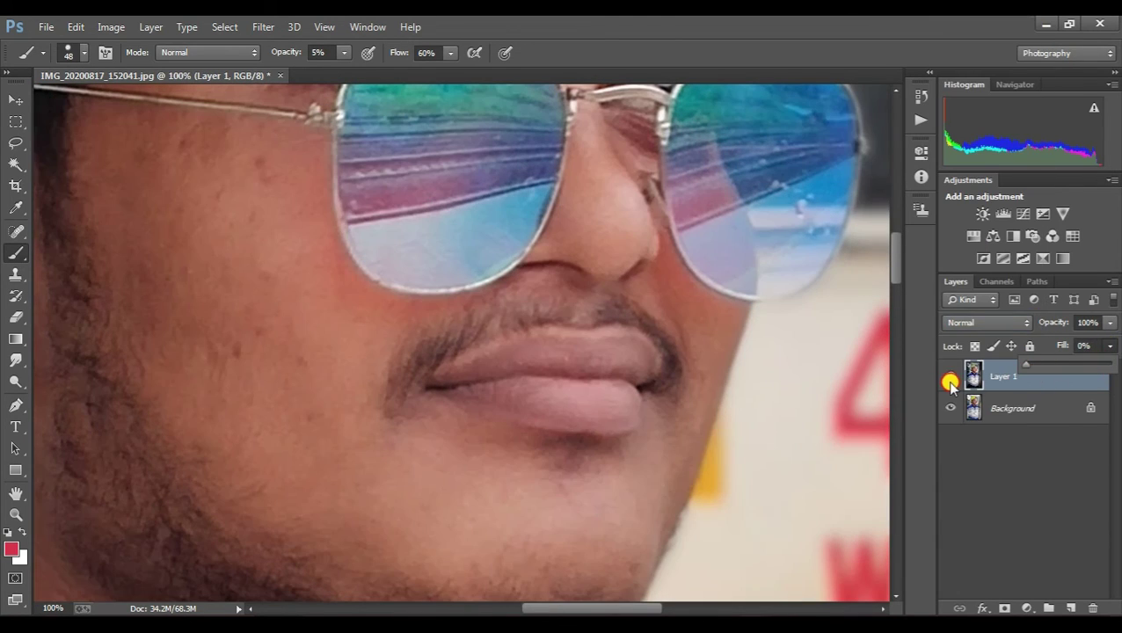
{"action": "left_click_drag", "start_coordinate": [1063, 384], "coordinate": [1109, 363]}
- Zoom out to 25% to view the whole portrait
{"action": "key", "text": "ctrl+minus"}
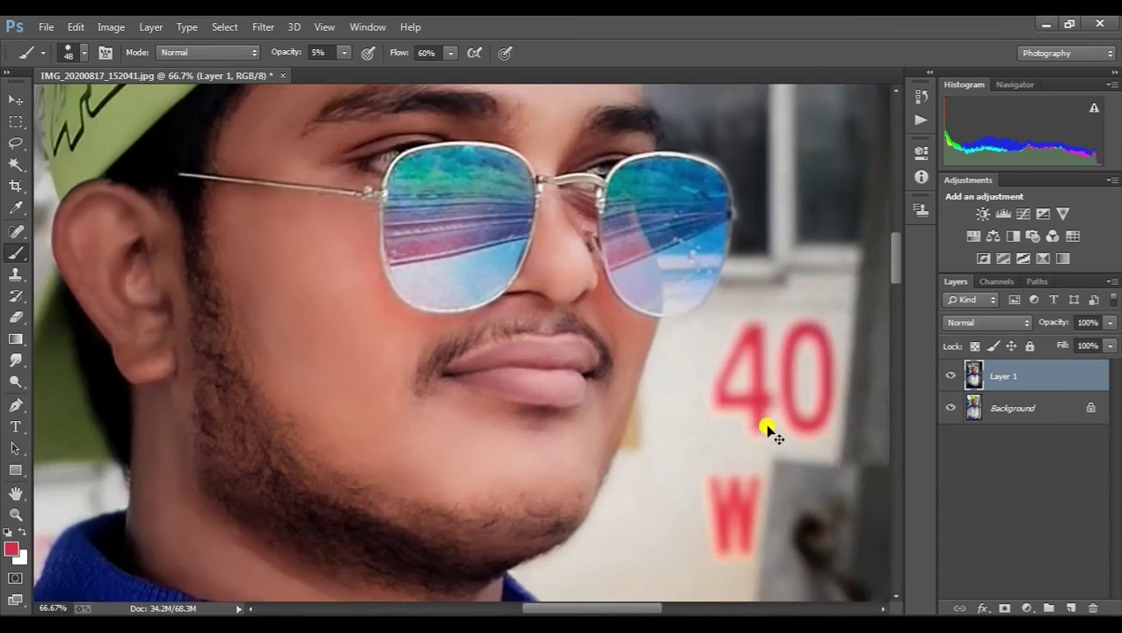
{"action": "key", "text": "ctrl+minus"}
{"action": "key", "text": "ctrl+minus"}
{"action": "key", "text": "ctrl+minus"}
{"action": "scroll", "coordinate": [505, 343], "scroll_direction": "down", "scroll_amount": 3}
{"action": "scroll", "coordinate": [499, 338], "scroll_direction": "up", "scroll_amount": 3}
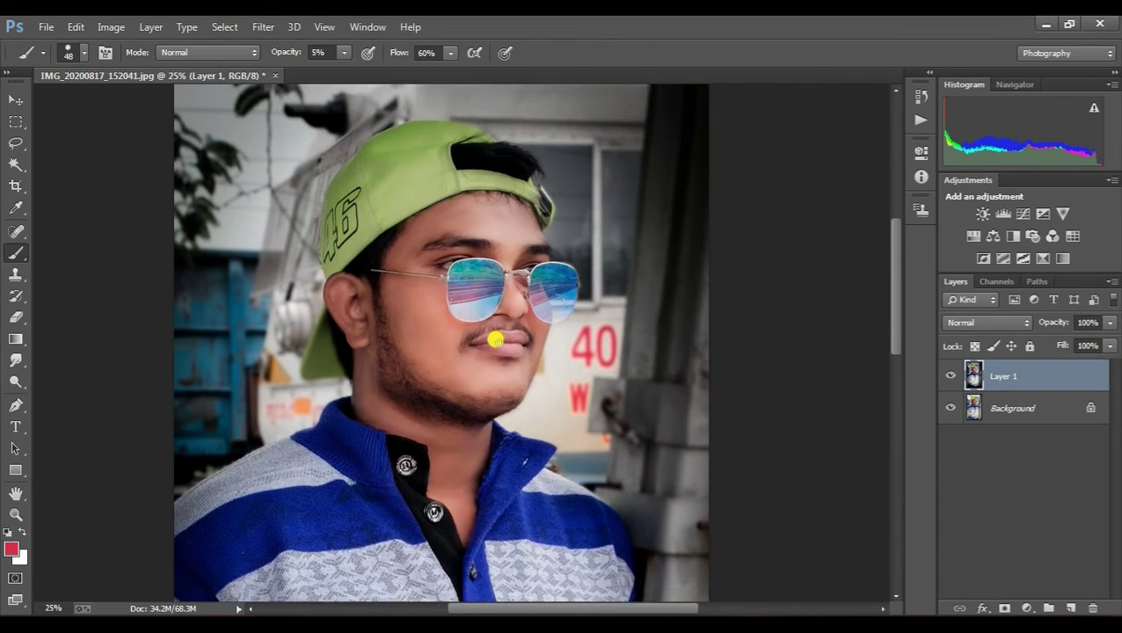
{"action": "scroll", "coordinate": [499, 342], "scroll_direction": "up", "scroll_amount": 1}
{"action": "scroll", "coordinate": [499, 344], "scroll_direction": "down", "scroll_amount": 1}
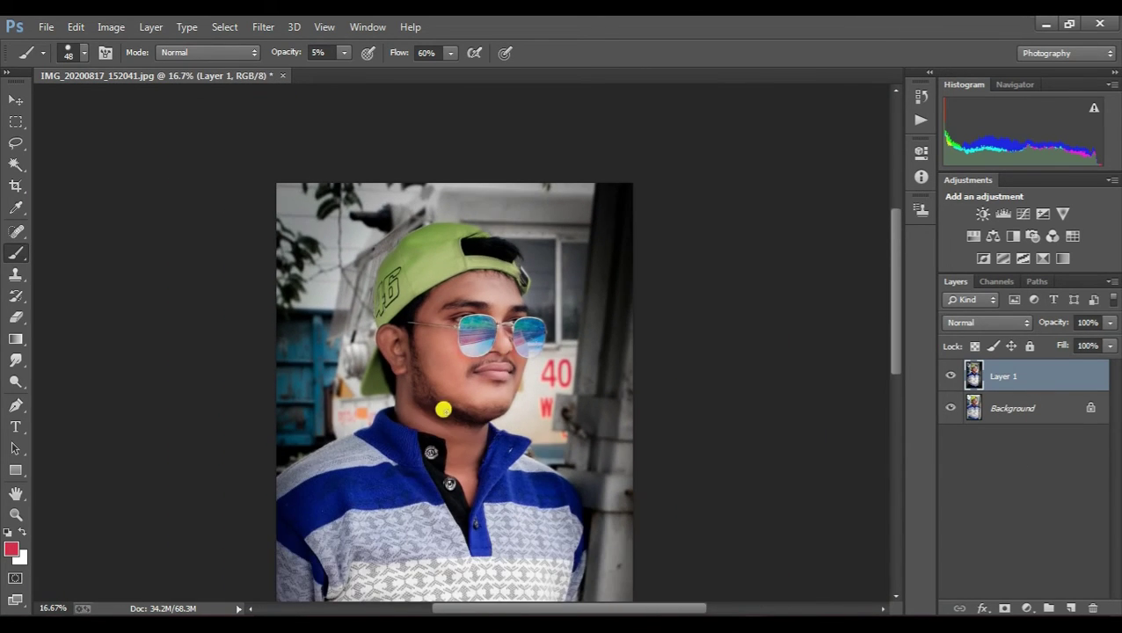
{"action": "scroll", "coordinate": [443, 406], "scroll_direction": "up", "scroll_amount": 2}
{"action": "scroll", "coordinate": [484, 369], "scroll_direction": "up", "scroll_amount": 1}
{"action": "scroll", "coordinate": [305, 428], "scroll_direction": "up", "scroll_amount": 1}
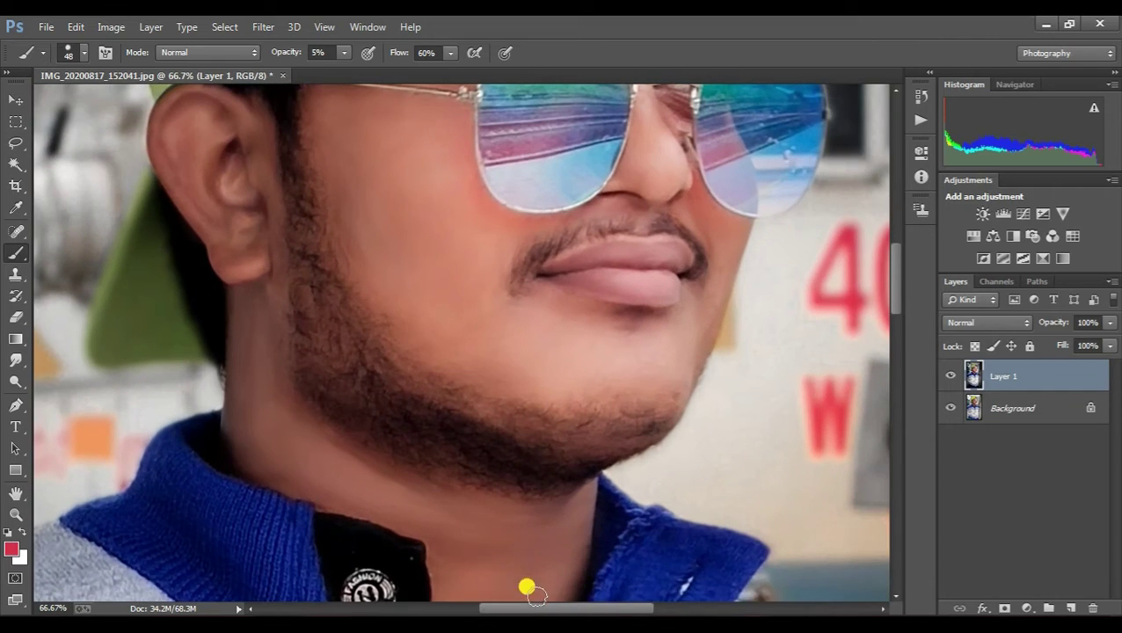
{"action": "scroll", "coordinate": [425, 458], "scroll_direction": "up", "scroll_amount": 1}
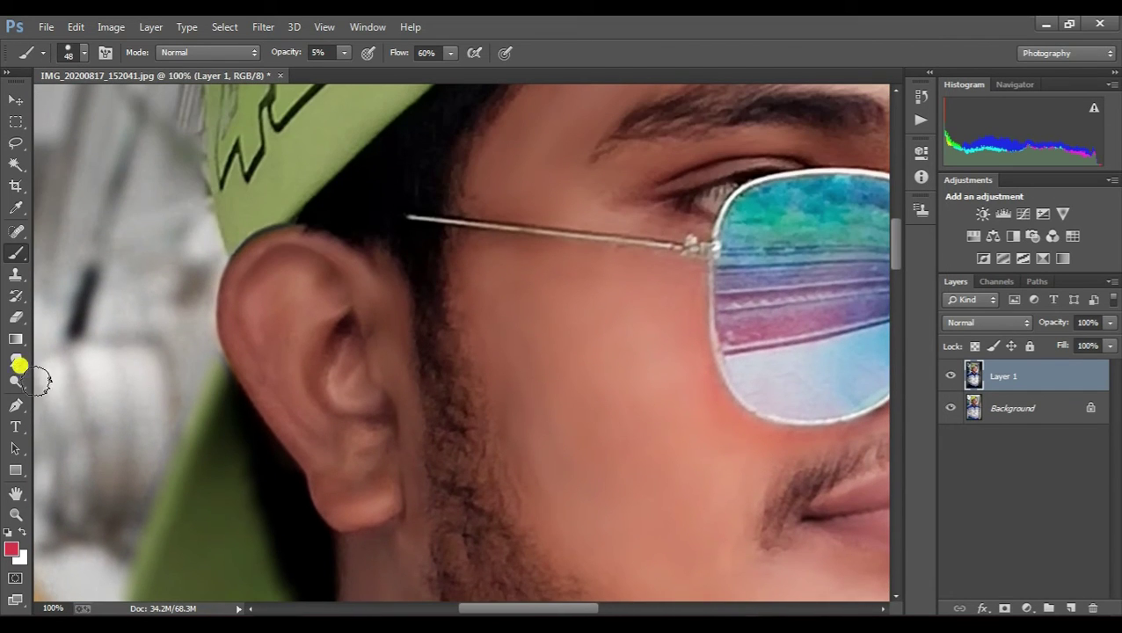
- Select the Smudge tool with 5% strength and a 61 px brush
{"action": "left_click", "coordinate": [18, 360]}
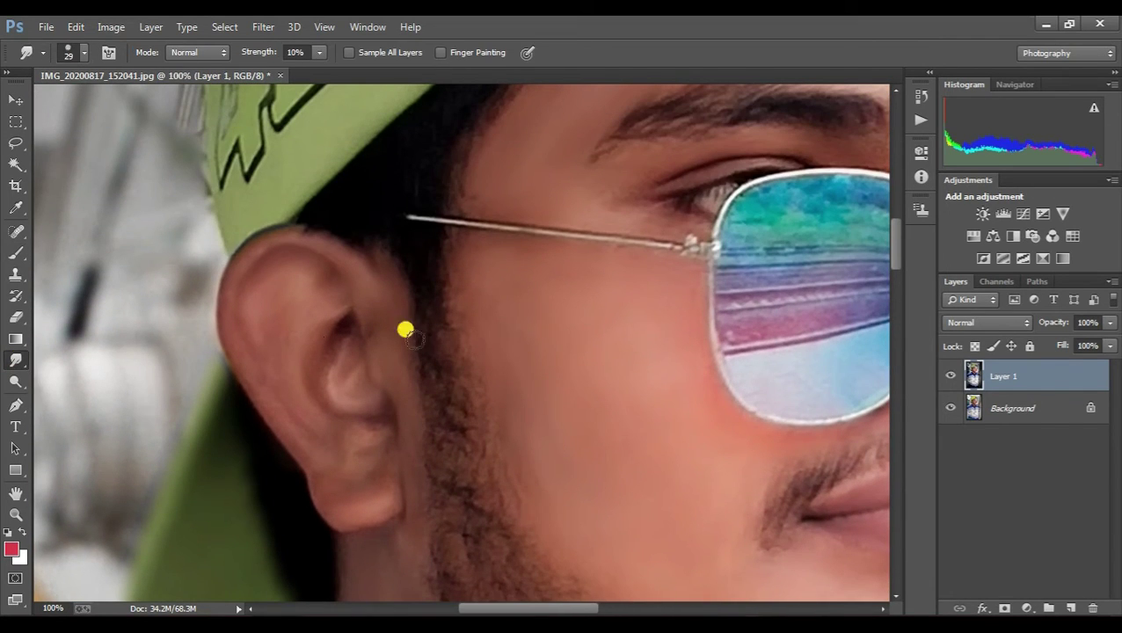
{"action": "right_click", "coordinate": [453, 304]}
{"action": "left_click", "coordinate": [317, 53]}
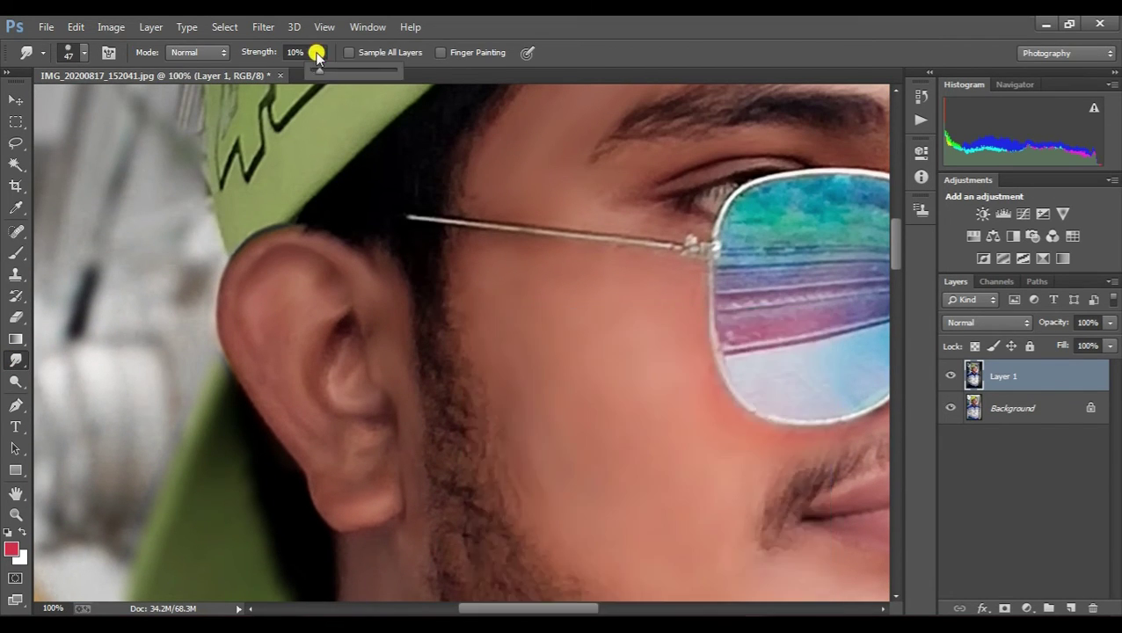
{"action": "left_click", "coordinate": [322, 80]}
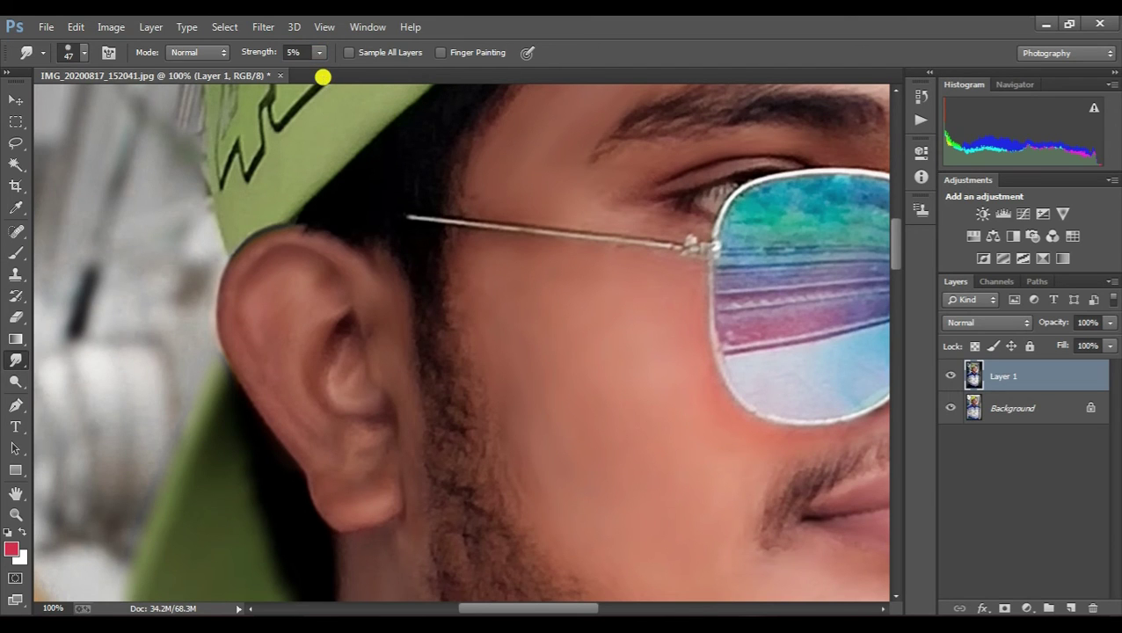
{"action": "scroll", "coordinate": [420, 242], "scroll_direction": "down", "scroll_amount": 2}
{"action": "scroll", "coordinate": [422, 289], "scroll_direction": "down", "scroll_amount": 2}
{"action": "scroll", "coordinate": [456, 280], "scroll_direction": "down", "scroll_amount": 3}
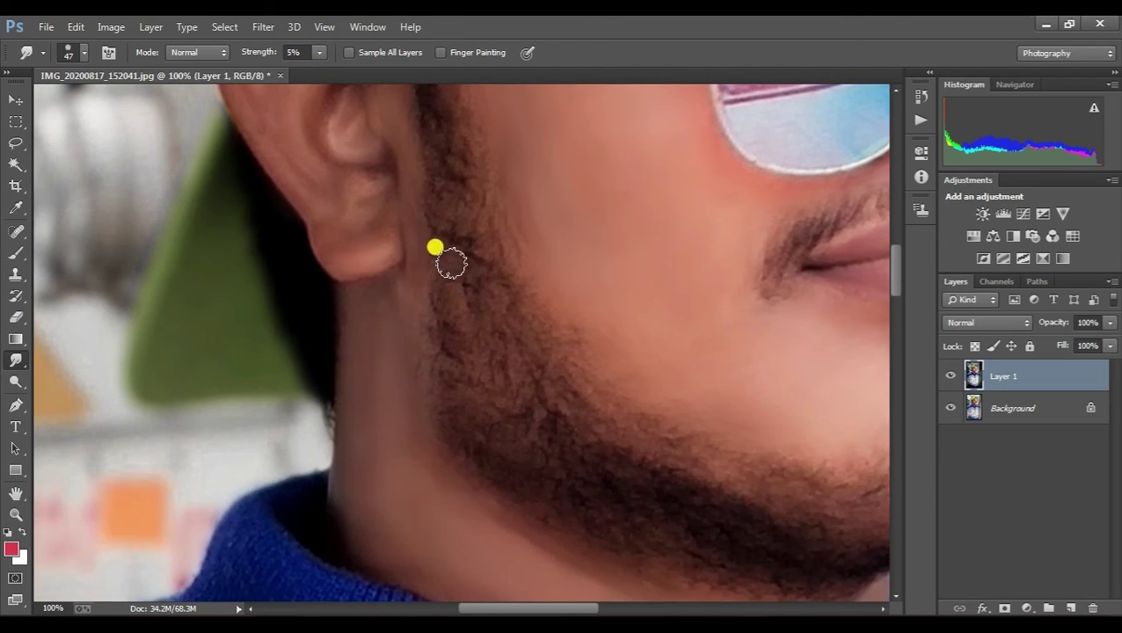
{"action": "right_click", "coordinate": [444, 260]}
{"action": "left_click_drag", "start_coordinate": [571, 296], "coordinate": [582, 296]}
{"action": "key", "text": "Return"}
- Enlarge the smudge brush to 71, then 103 px, to blend the beard and jawline
{"action": "scroll", "coordinate": [422, 154], "scroll_direction": "up", "scroll_amount": 1}
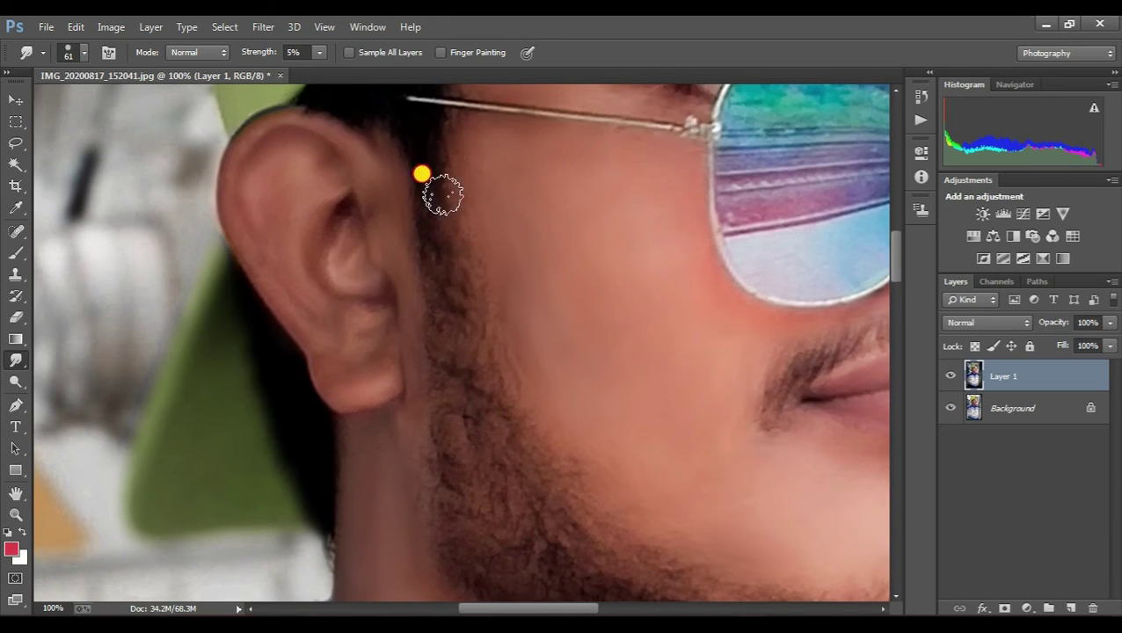
{"action": "scroll", "coordinate": [421, 202], "scroll_direction": "down", "scroll_amount": 1}
{"action": "scroll", "coordinate": [431, 281], "scroll_direction": "down", "scroll_amount": 1}
{"action": "scroll", "coordinate": [426, 127], "scroll_direction": "down", "scroll_amount": 2}
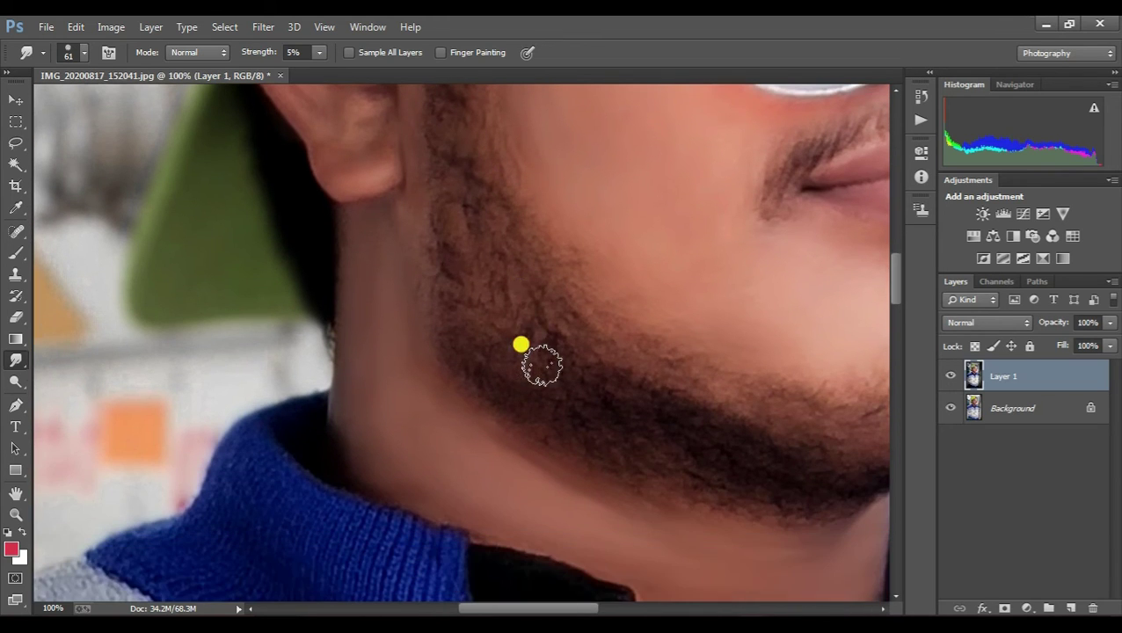
{"action": "scroll", "coordinate": [597, 365], "scroll_direction": "down", "scroll_amount": 1}
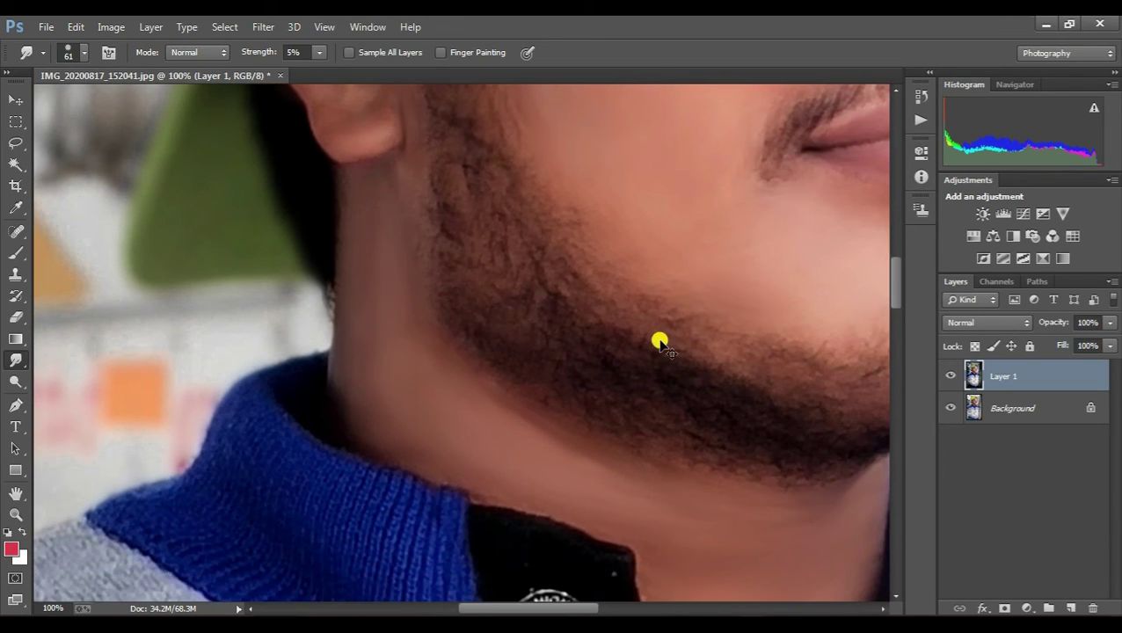
{"action": "scroll", "coordinate": [566, 330], "scroll_direction": "down", "scroll_amount": 1}
{"action": "right_click", "coordinate": [563, 318]}
{"action": "left_click_drag", "start_coordinate": [688, 351], "coordinate": [774, 371]}
{"action": "key", "text": "Return"}
{"action": "right_click", "coordinate": [580, 349]}
{"action": "key", "text": "Return"}
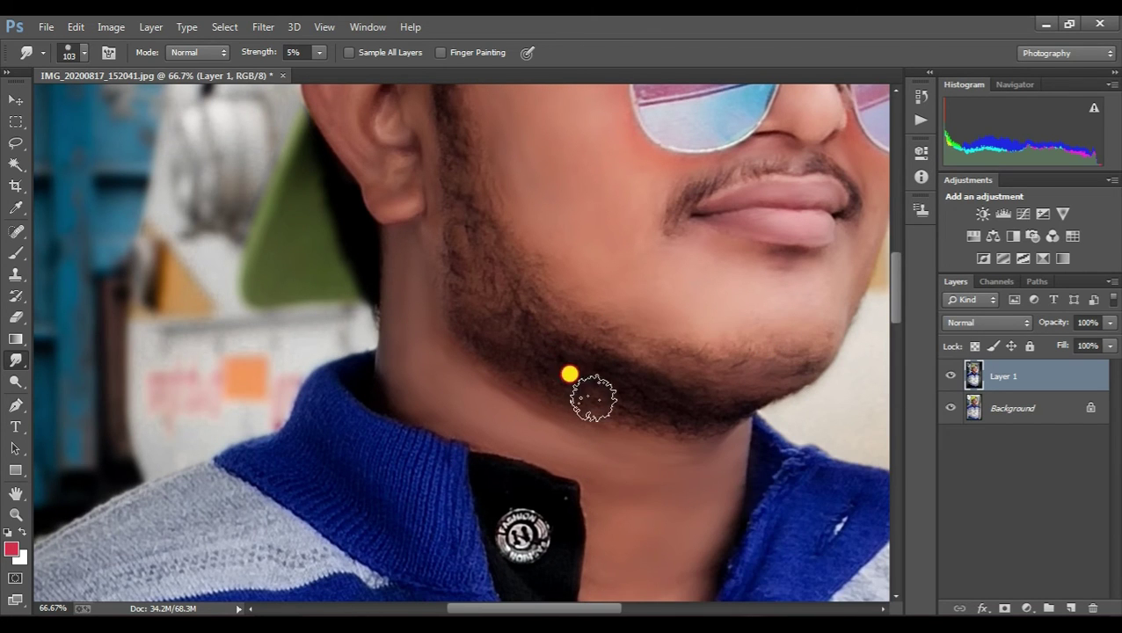
{"action": "scroll", "coordinate": [562, 369], "scroll_direction": "up", "scroll_amount": 3}
{"action": "scroll", "coordinate": [462, 303], "scroll_direction": "down", "scroll_amount": 1}
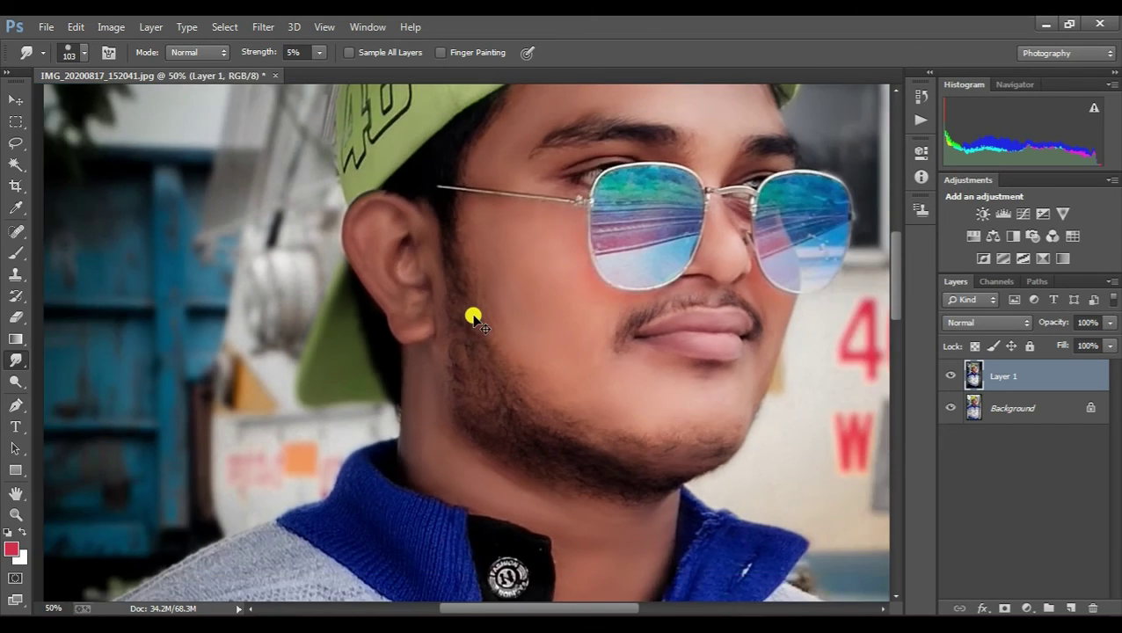
{"action": "scroll", "coordinate": [472, 316], "scroll_direction": "down", "scroll_amount": 1}
{"action": "scroll", "coordinate": [493, 369], "scroll_direction": "down", "scroll_amount": 1}
{"action": "scroll", "coordinate": [527, 422], "scroll_direction": "down", "scroll_amount": 1}
{"action": "scroll", "coordinate": [533, 431], "scroll_direction": "down", "scroll_amount": 1}
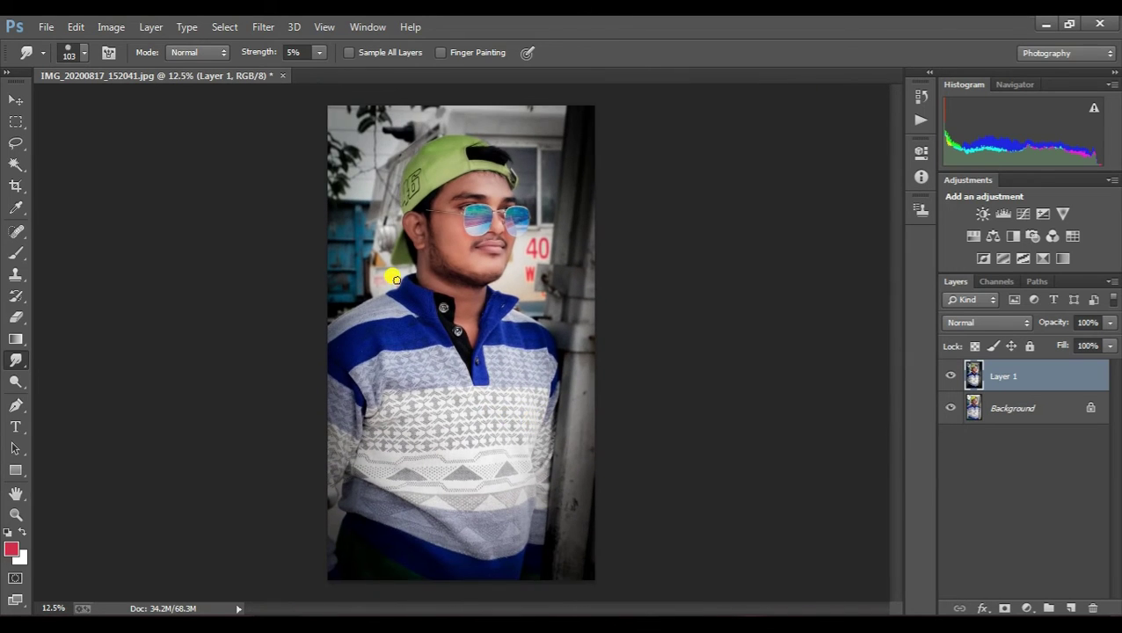
- In the Camera Raw Filter's HSL Saturation panel, set Yellows to -71 and Blues to -53
{"action": "left_click", "coordinate": [263, 27]}
{"action": "left_click", "coordinate": [290, 115]}
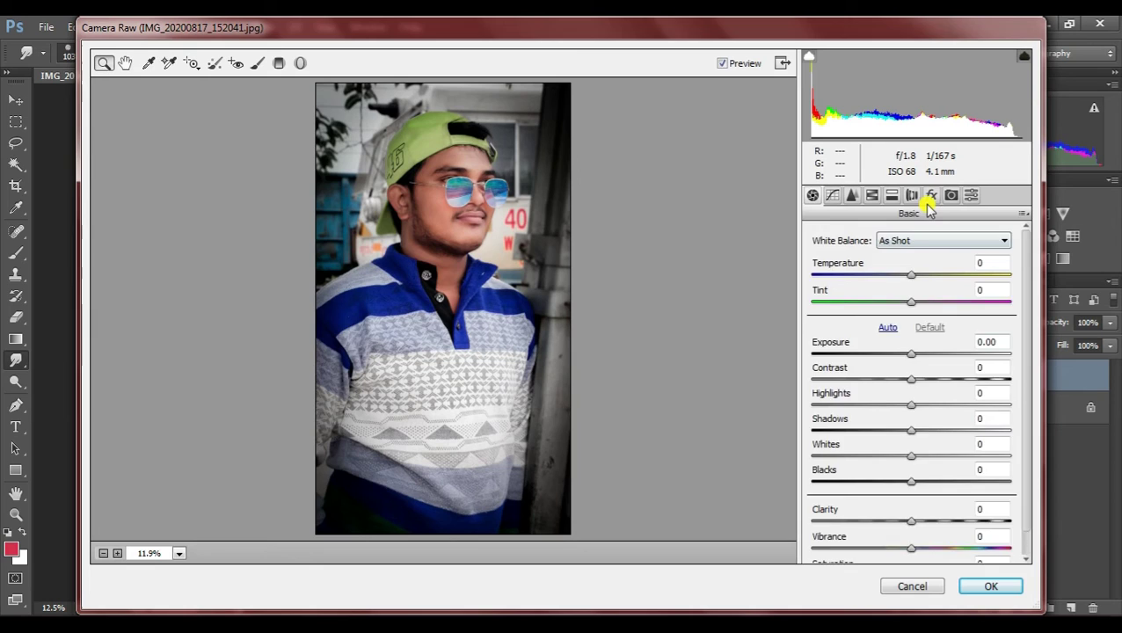
{"action": "left_click", "coordinate": [912, 196]}
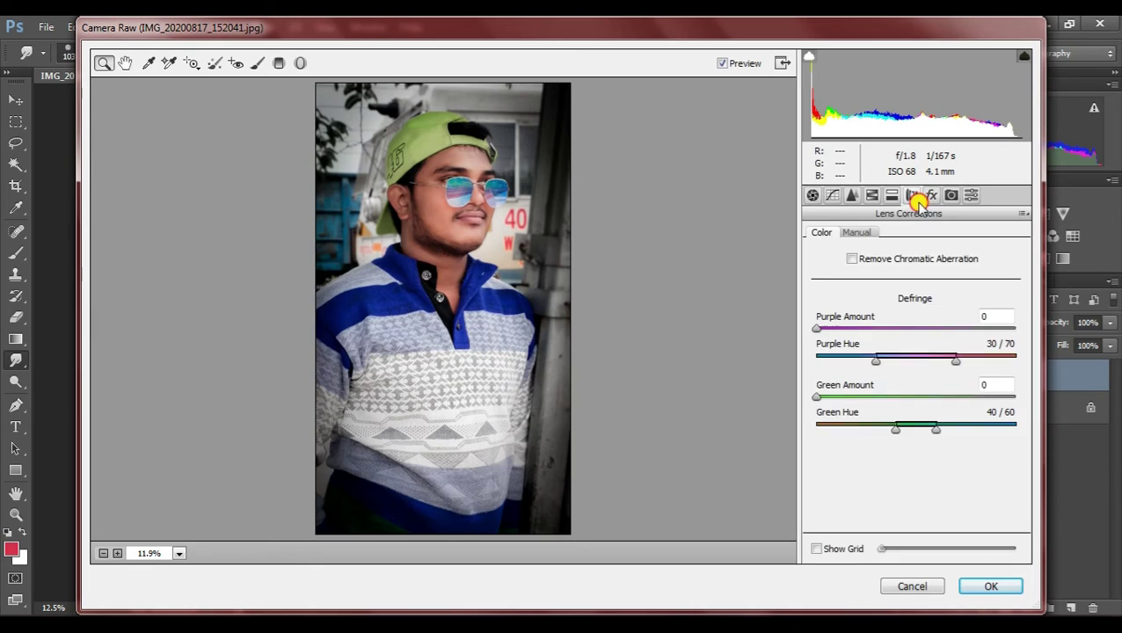
{"action": "left_click", "coordinate": [893, 195]}
{"action": "left_click", "coordinate": [911, 195]}
{"action": "left_click", "coordinate": [887, 197]}
{"action": "left_click", "coordinate": [872, 195]}
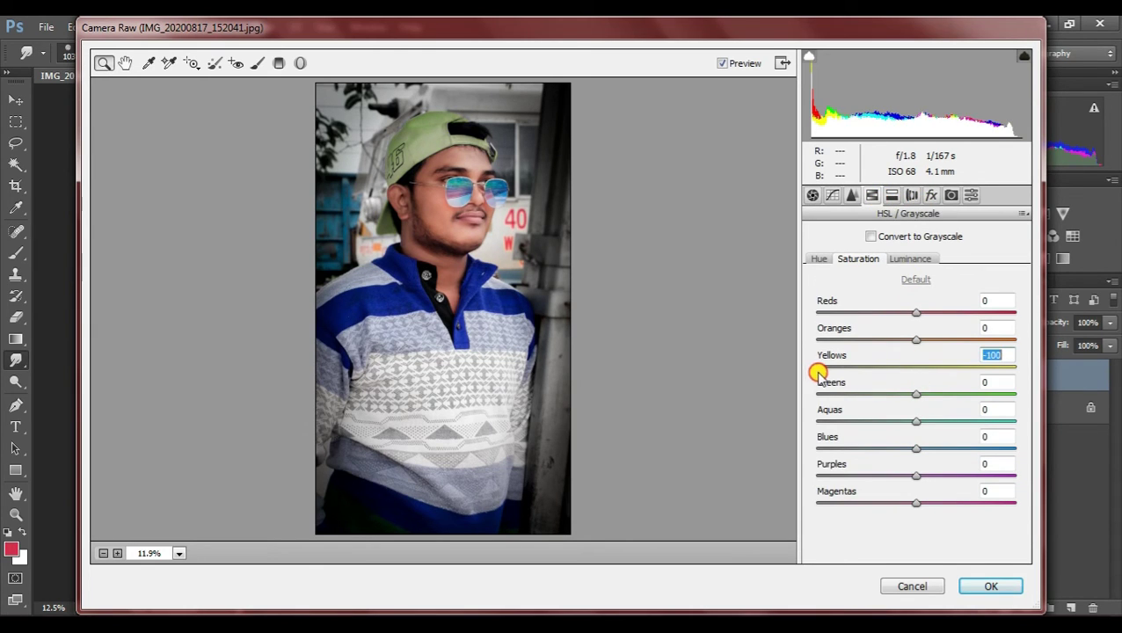
{"action": "left_click_drag", "start_coordinate": [817, 373], "coordinate": [886, 376]}
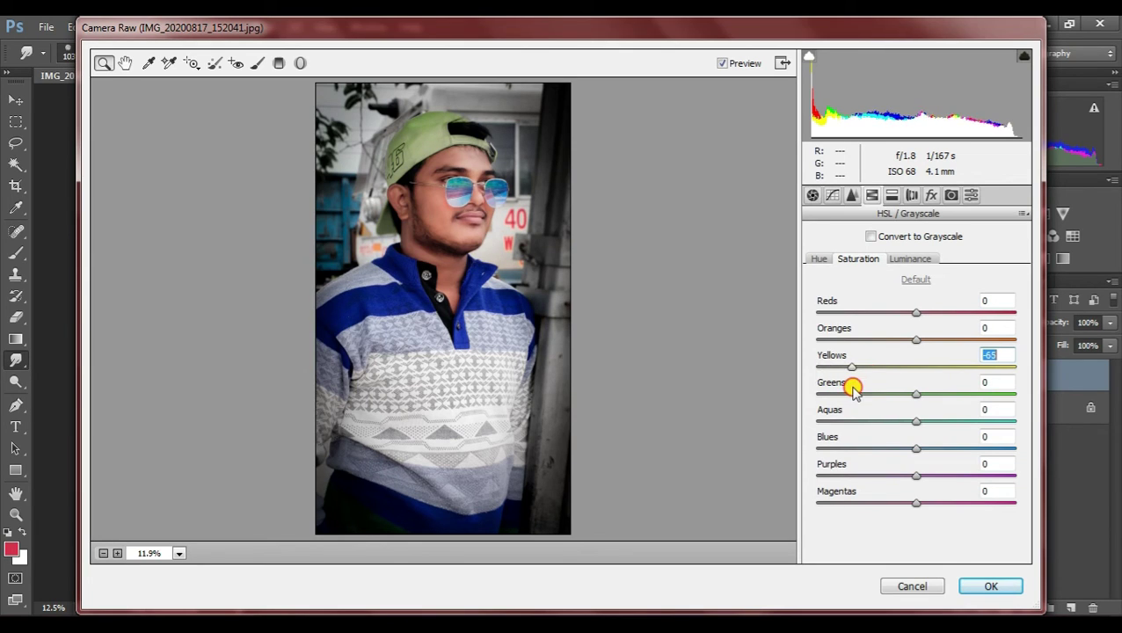
{"action": "mouse_move", "coordinate": [916, 444]}
{"action": "left_mouse_down"}
{"action": "mouse_move", "coordinate": [806, 448]}
{"action": "mouse_move", "coordinate": [868, 450]}
{"action": "left_mouse_up"}
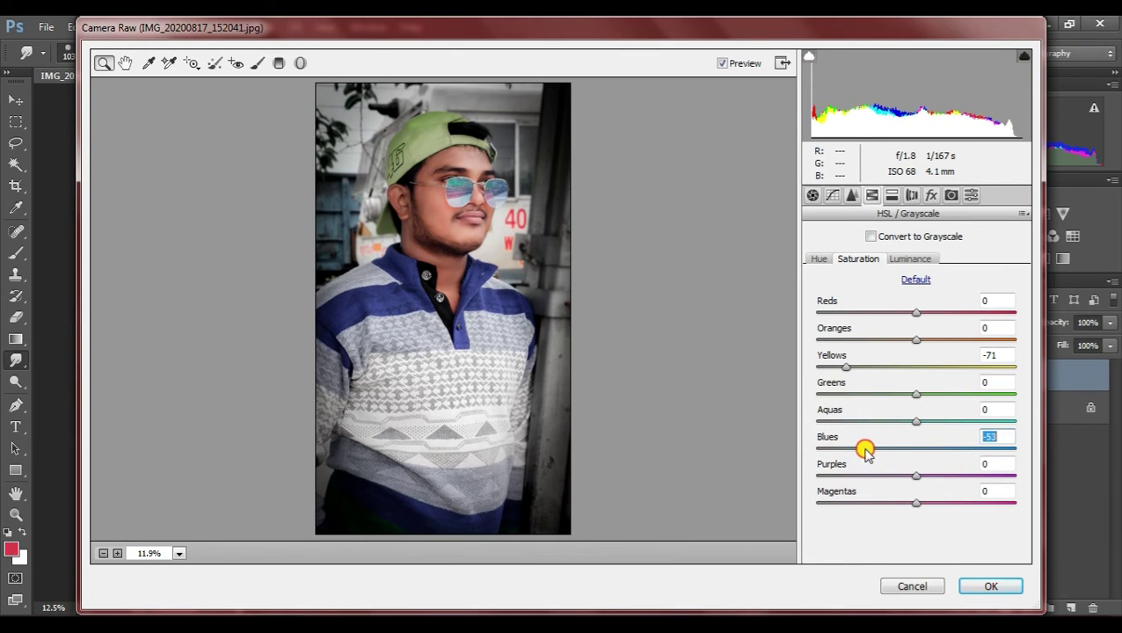
{"action": "left_click", "coordinate": [970, 594]}
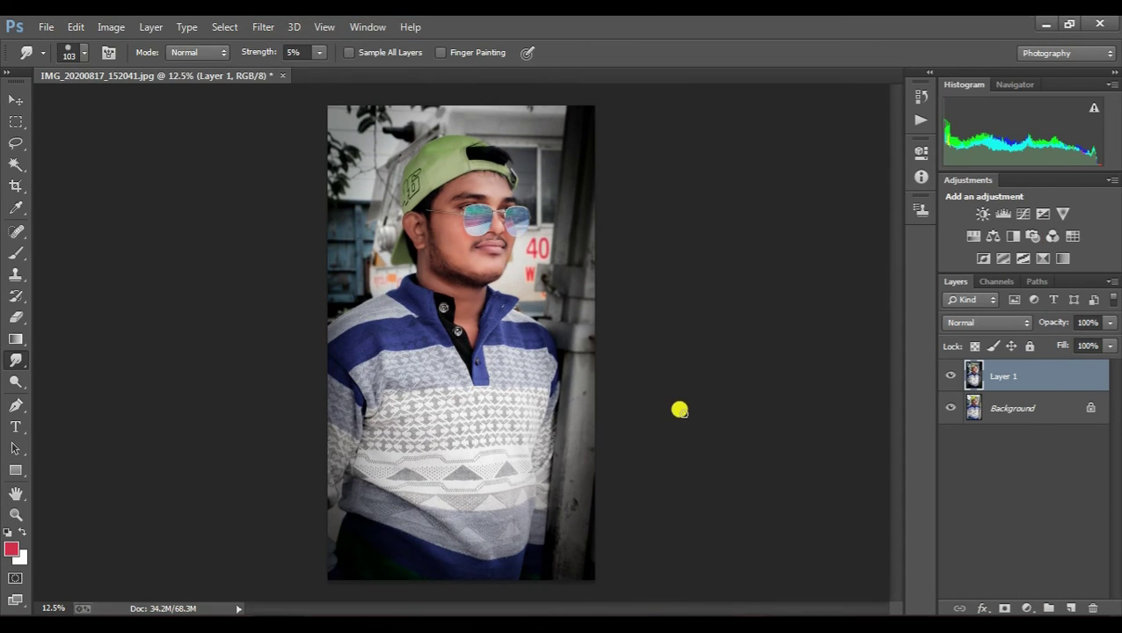
- Apply a -20 Post Crop Vignetting Amount to Layer 1 in the Camera Raw Effects panel
{"action": "left_click", "coordinate": [263, 27]}
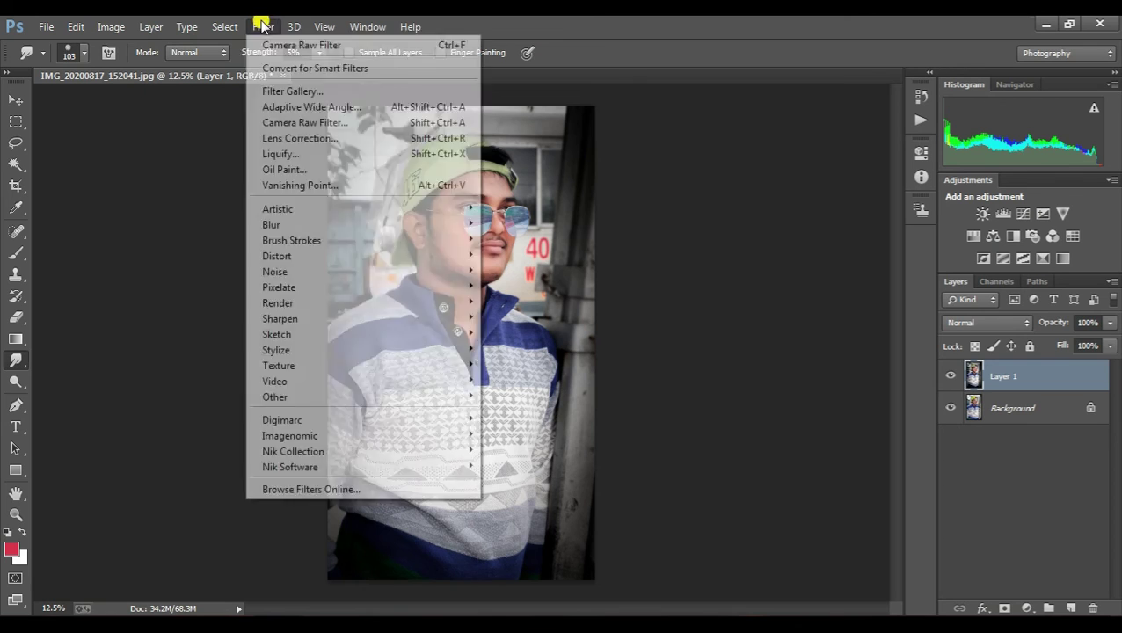
{"action": "left_click", "coordinate": [326, 124]}
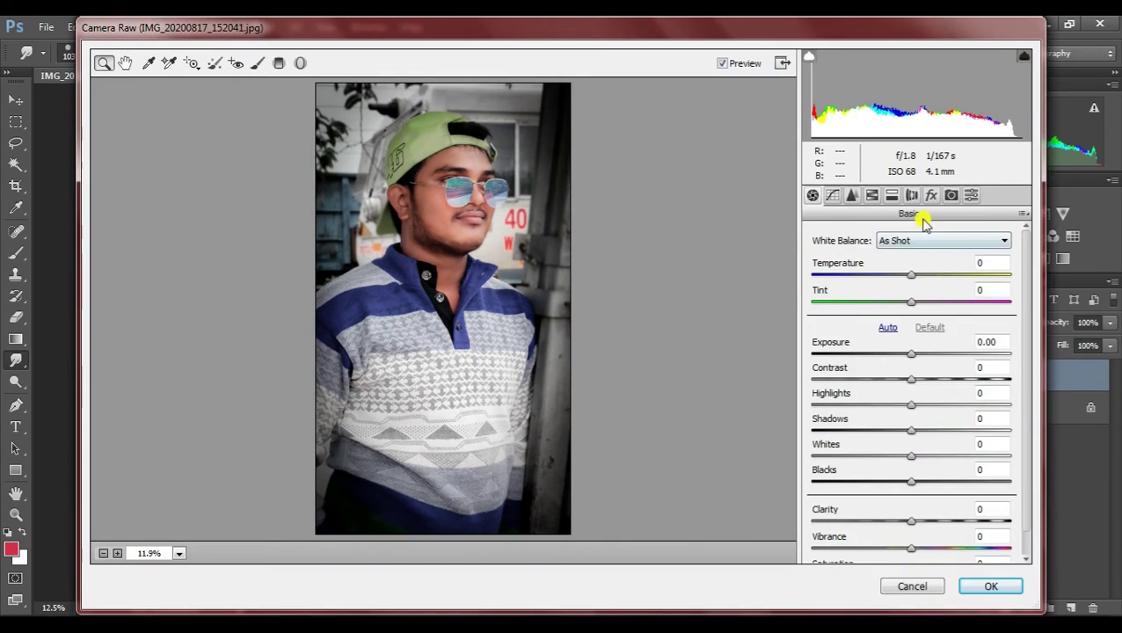
{"action": "left_click", "coordinate": [930, 195]}
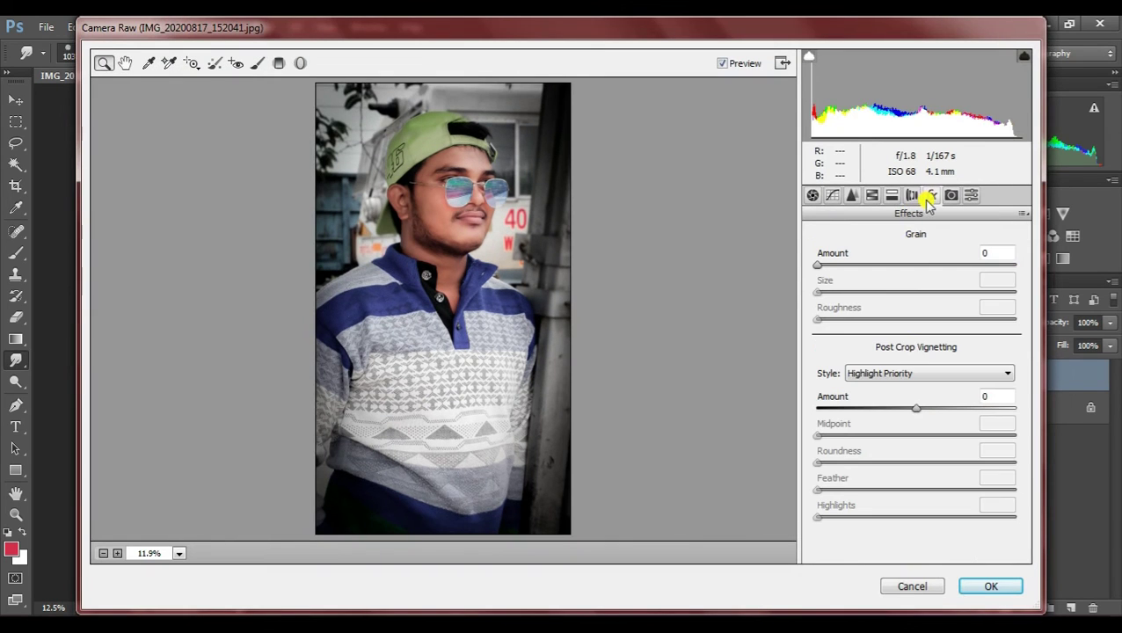
{"action": "left_click_drag", "start_coordinate": [917, 411], "coordinate": [898, 411]}
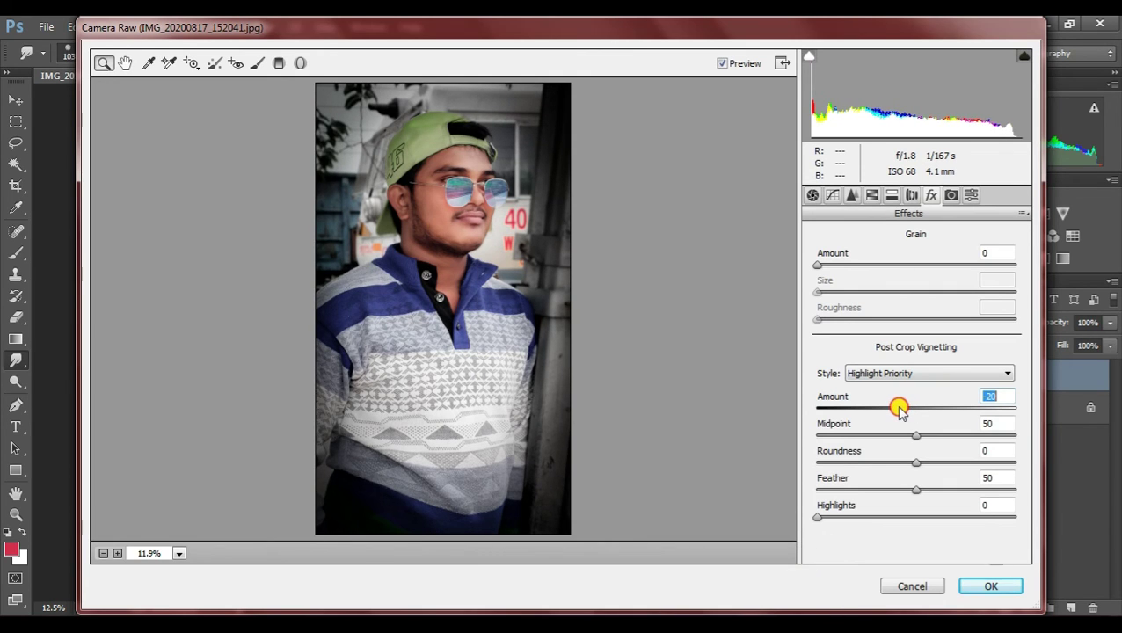
{"action": "left_click", "coordinate": [990, 585]}
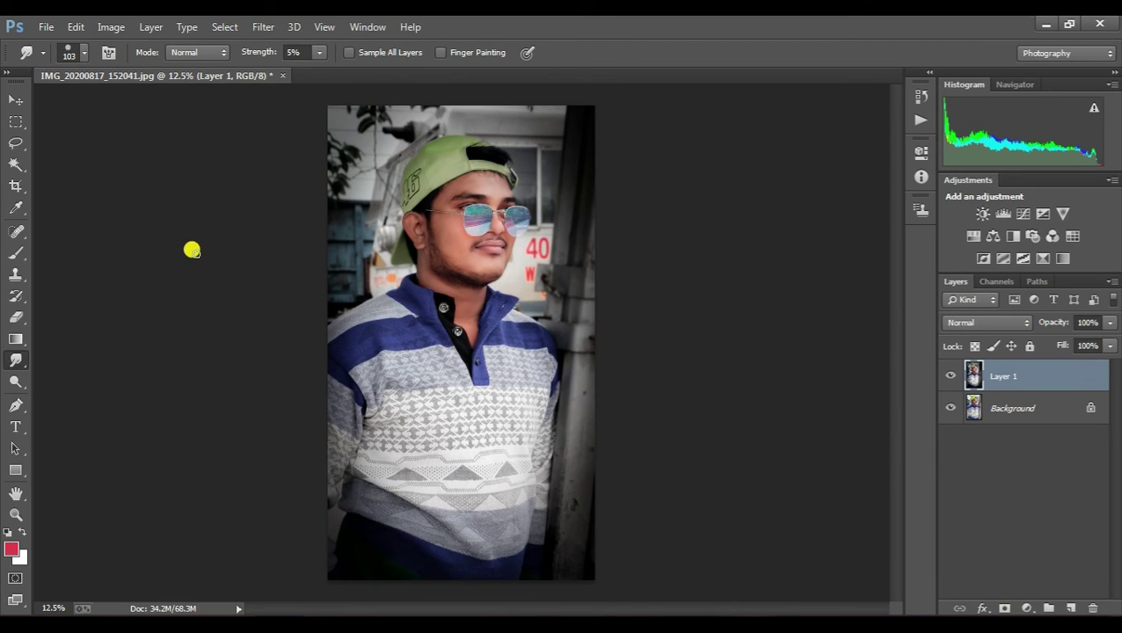
- Outline Layer 1's edges with a white (ffffff) stroke using Edit > Stroke
{"action": "key", "text": "alt+f"}
{"action": "key", "text": "Right"}
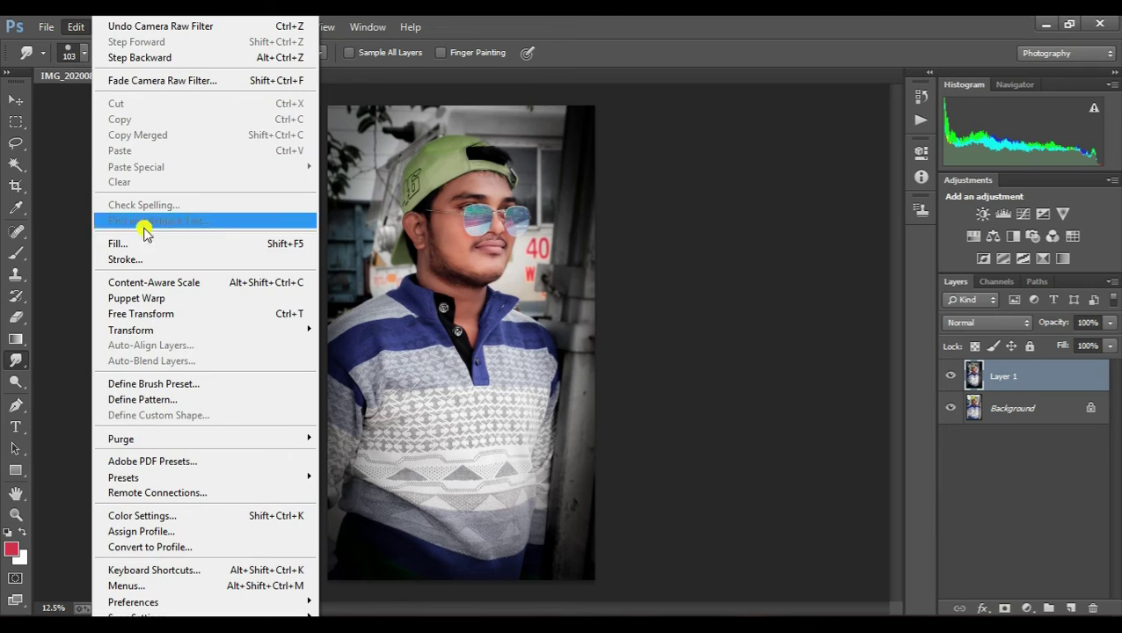
{"action": "left_click", "coordinate": [143, 243]}
{"action": "left_click", "coordinate": [512, 211]}
{"action": "left_click_drag", "start_coordinate": [528, 215], "coordinate": [329, 156]}
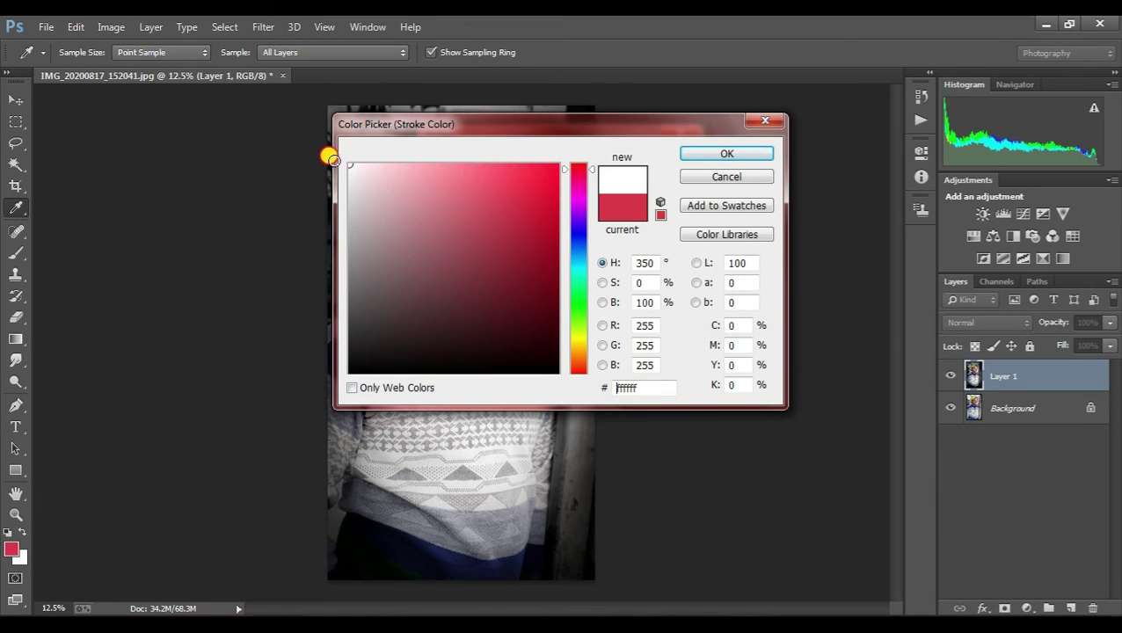
{"action": "left_click", "coordinate": [755, 154]}
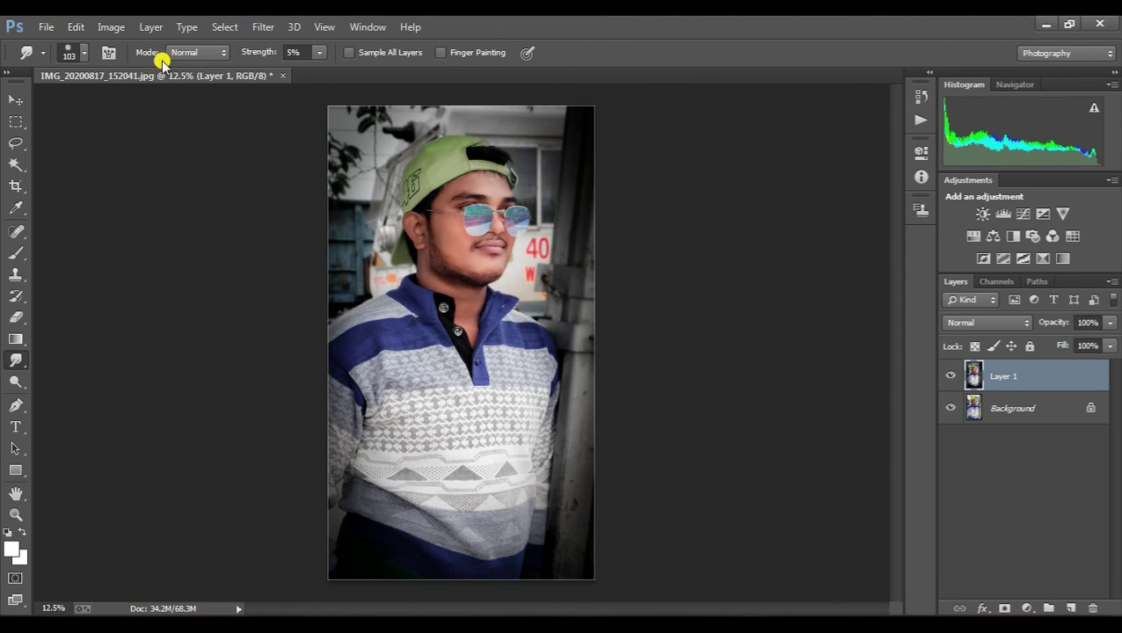
{"action": "key", "text": "ctrl+plus"}
{"action": "key", "text": "ctrl+plus"}
{"action": "key", "text": "ctrl+plus"}
{"action": "key", "text": "ctrl+plus"}
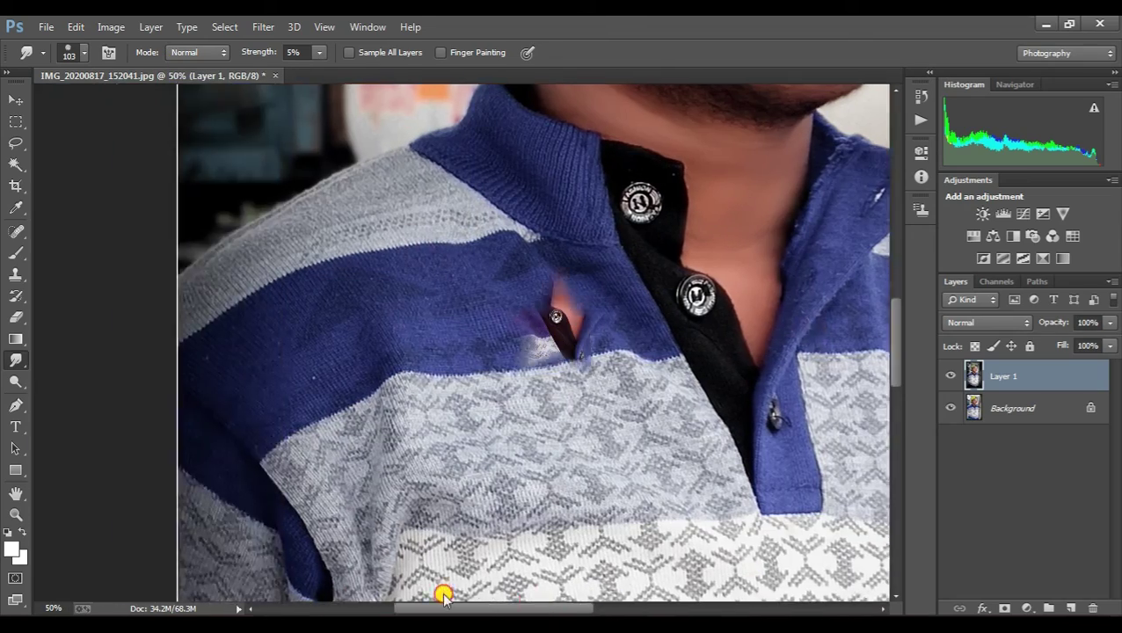